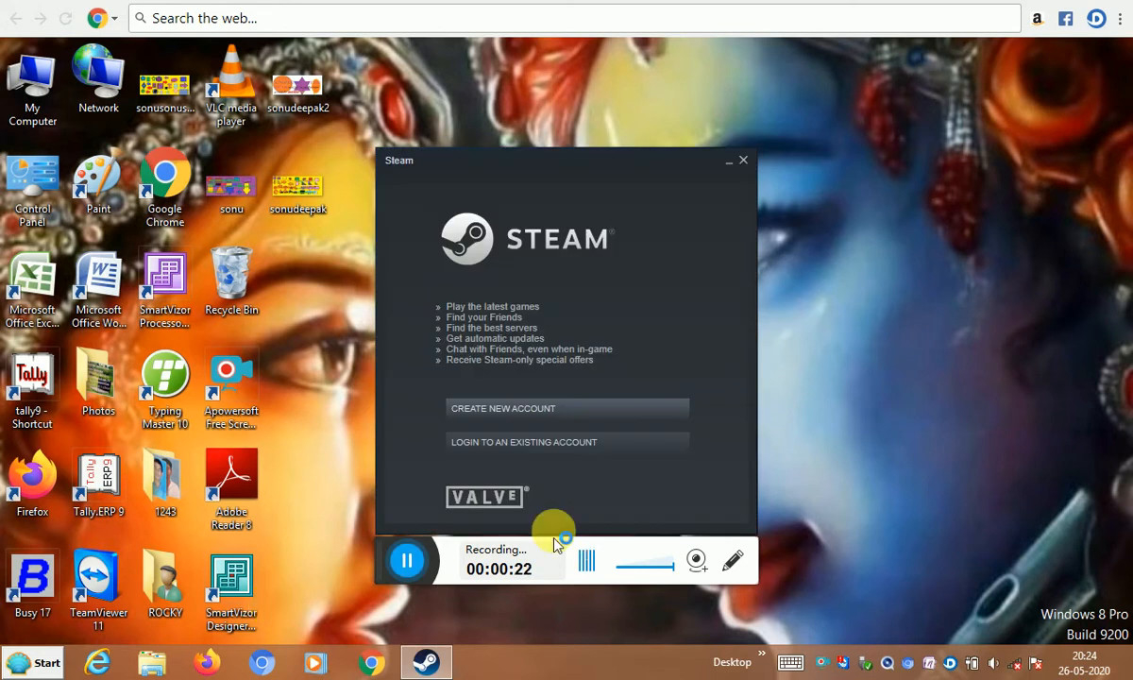
- Close the Steam launcher window so only the desktop remains
left_click(742, 160)
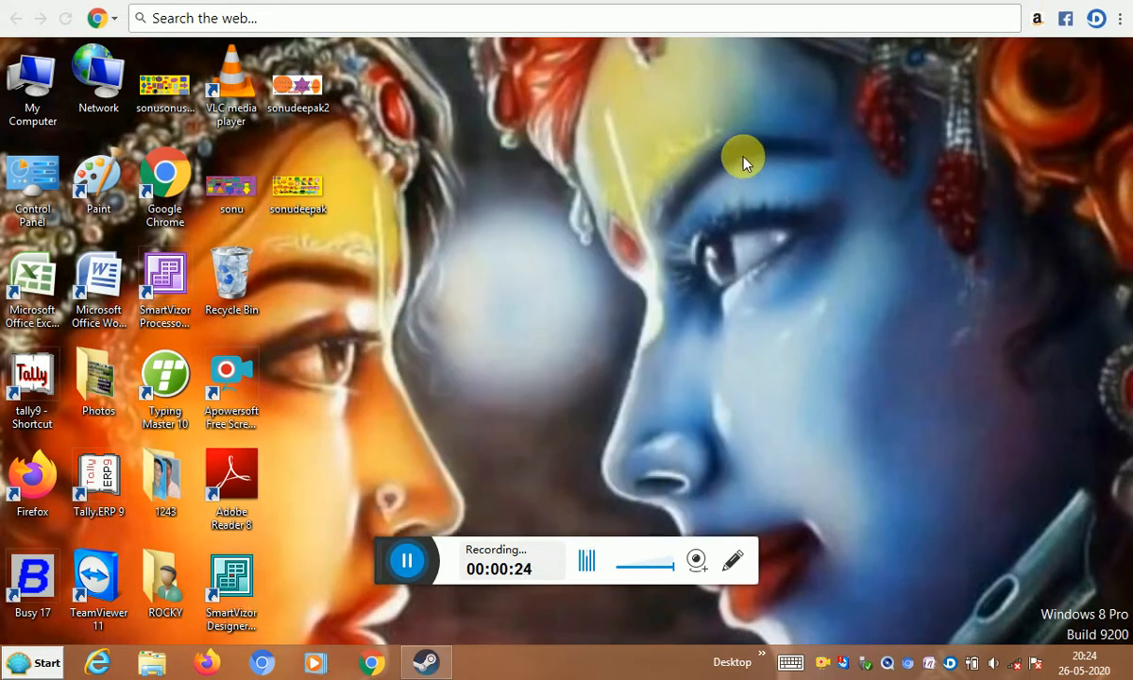
- Launch Microsoft Office Excel 2007 from its desktop shortcut to get blank workbook Book1
left_click_drag(393, 551, 435, 663)
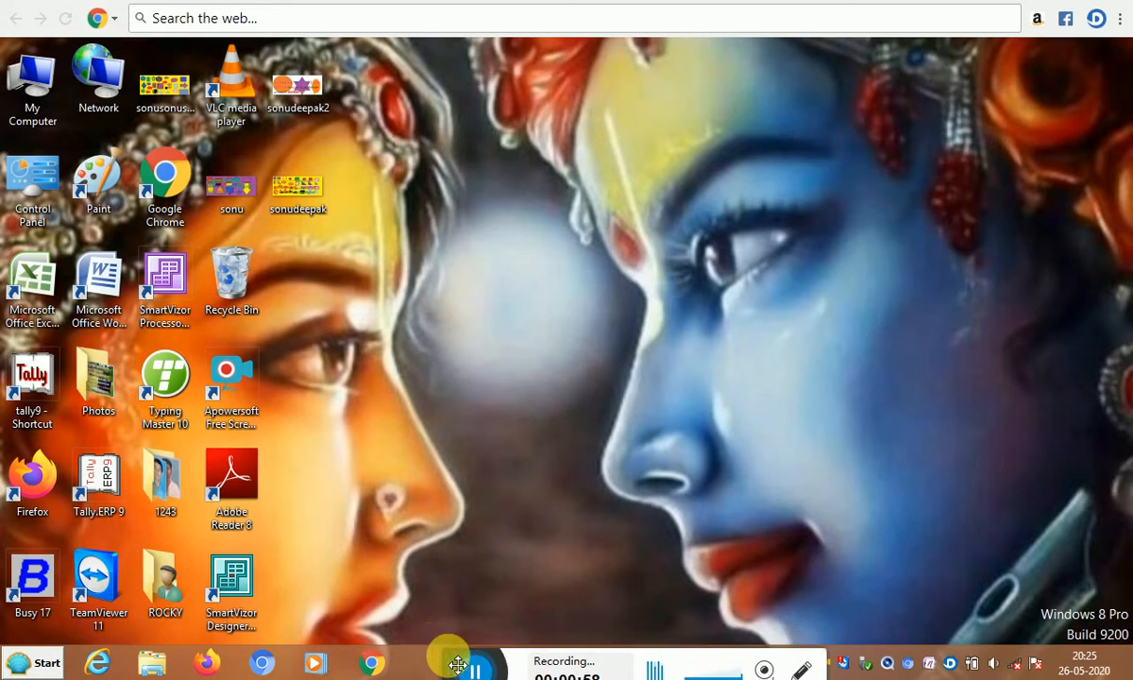
left_click(36, 293)
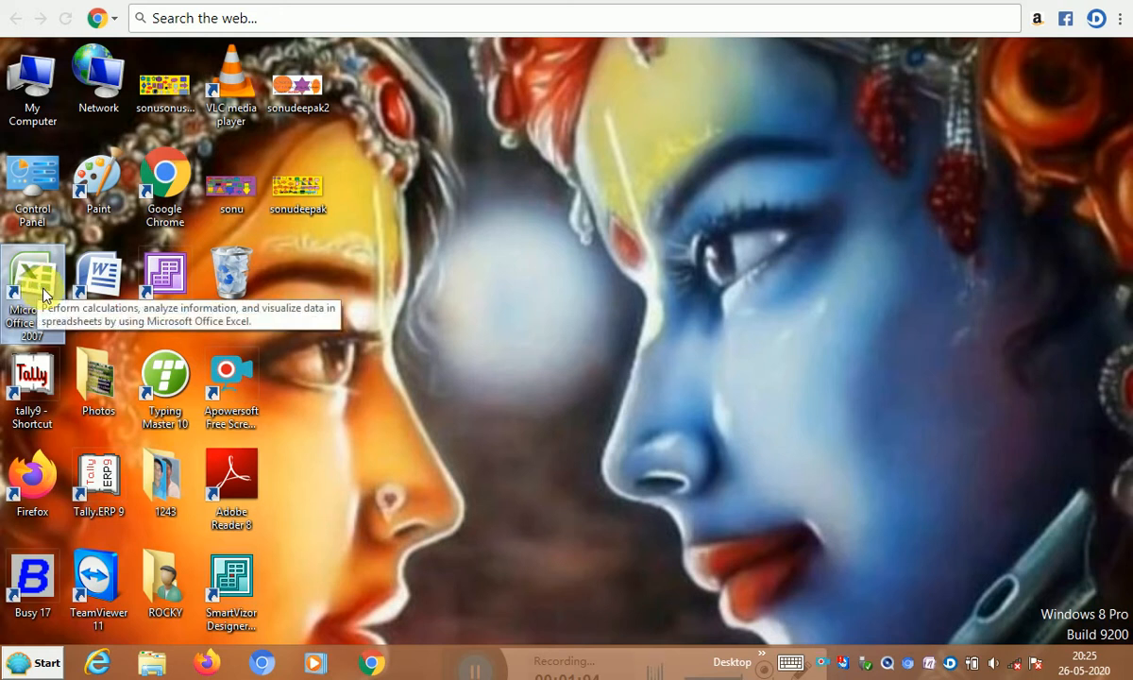
double_click(43, 291)
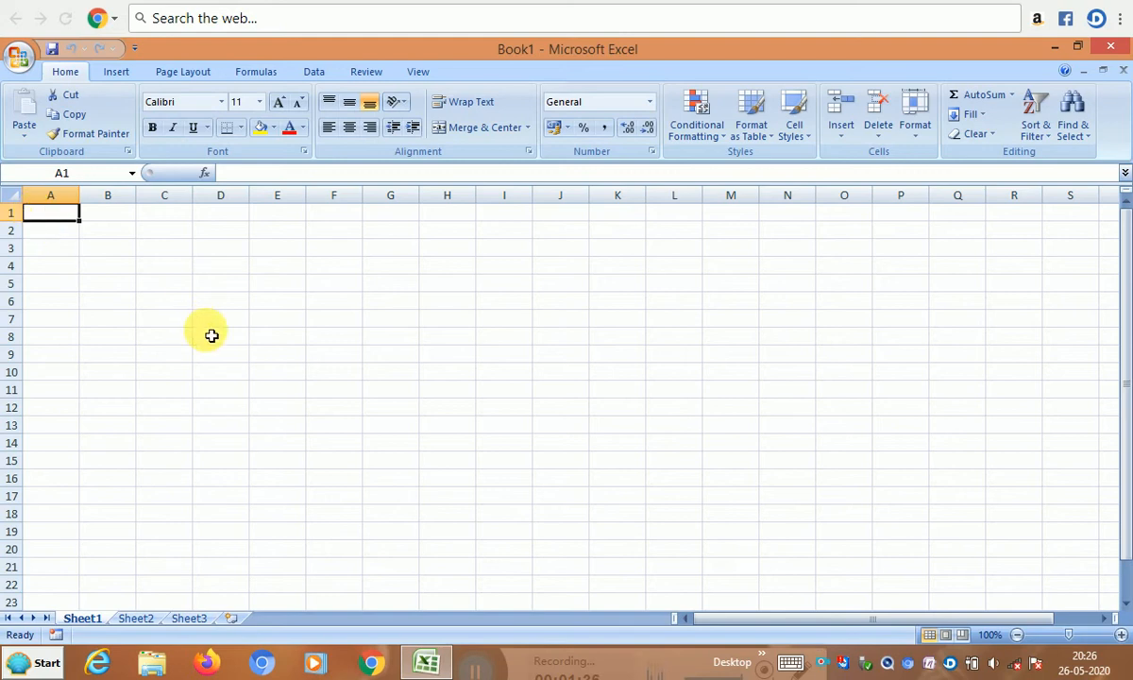
- Enter the institute's title line in A1 and the account holder's full name in A2
type("j")
key("BackSpace")
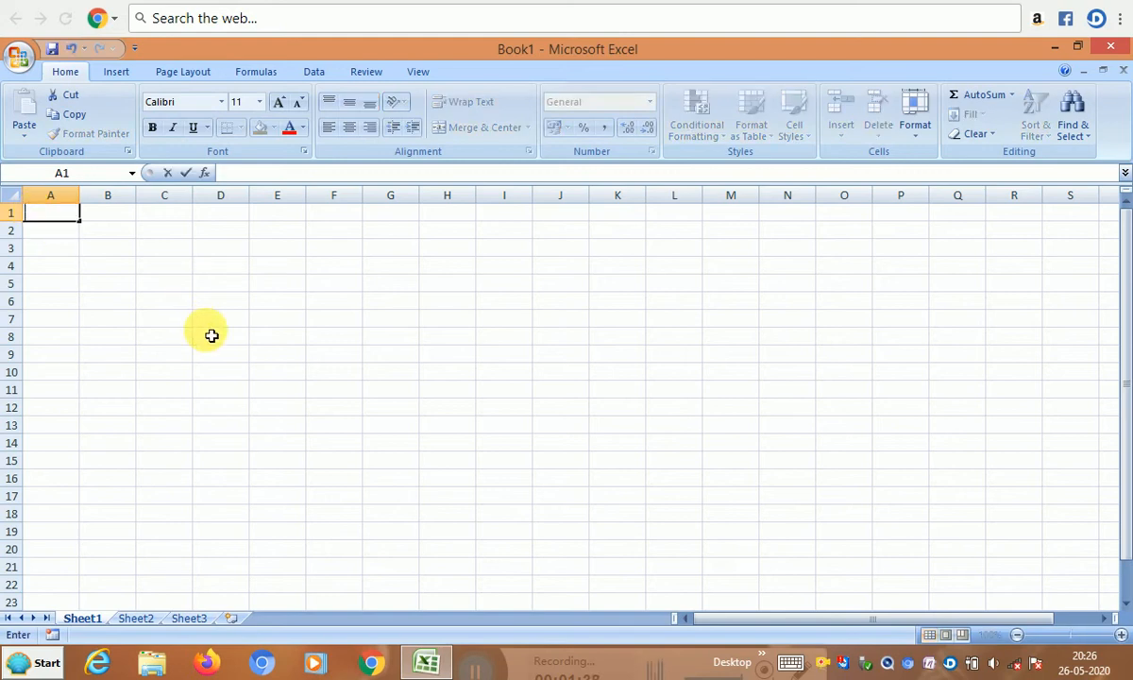
type("JANGRA C")
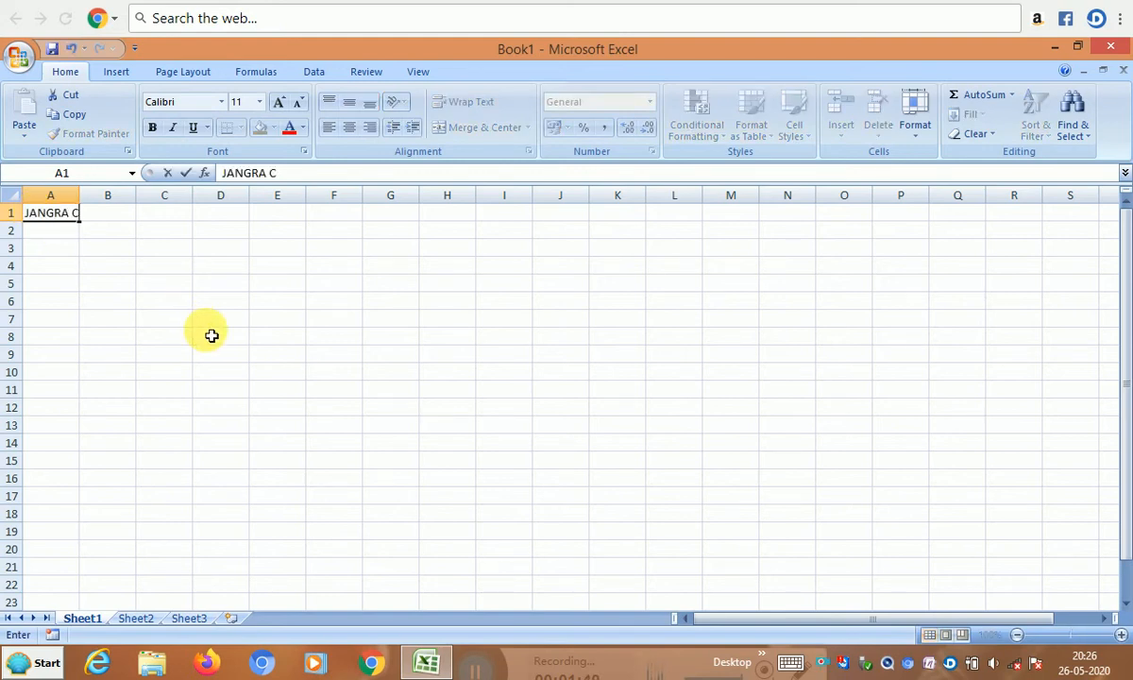
type("OMPUTER")
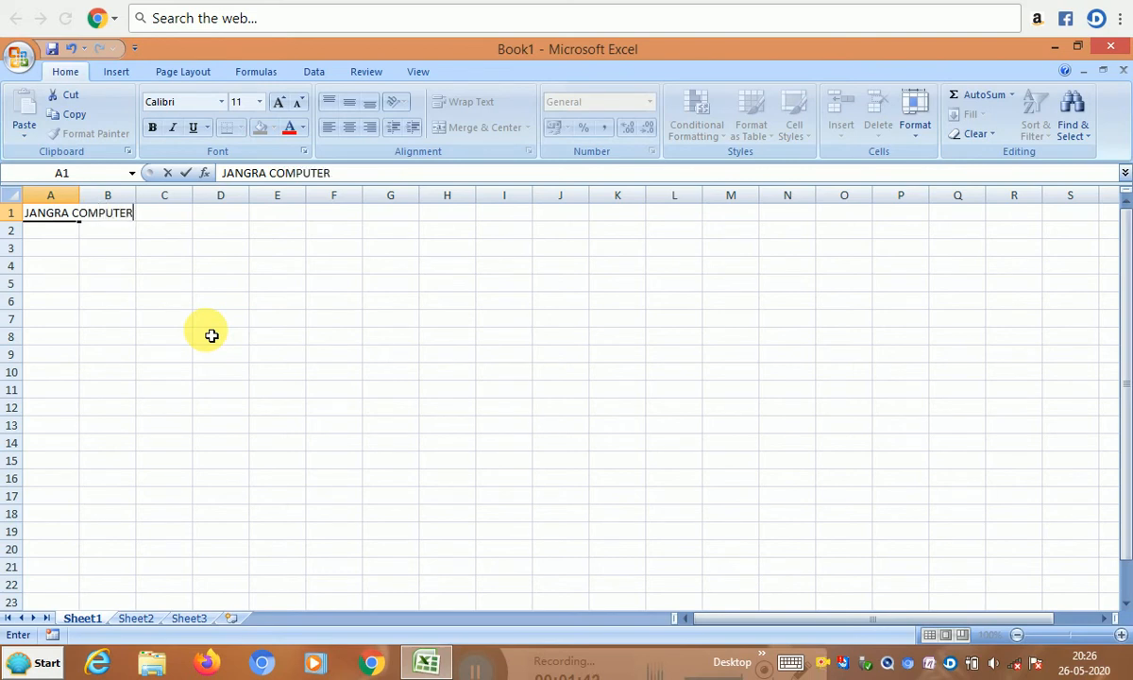
type(" EDUCATI")
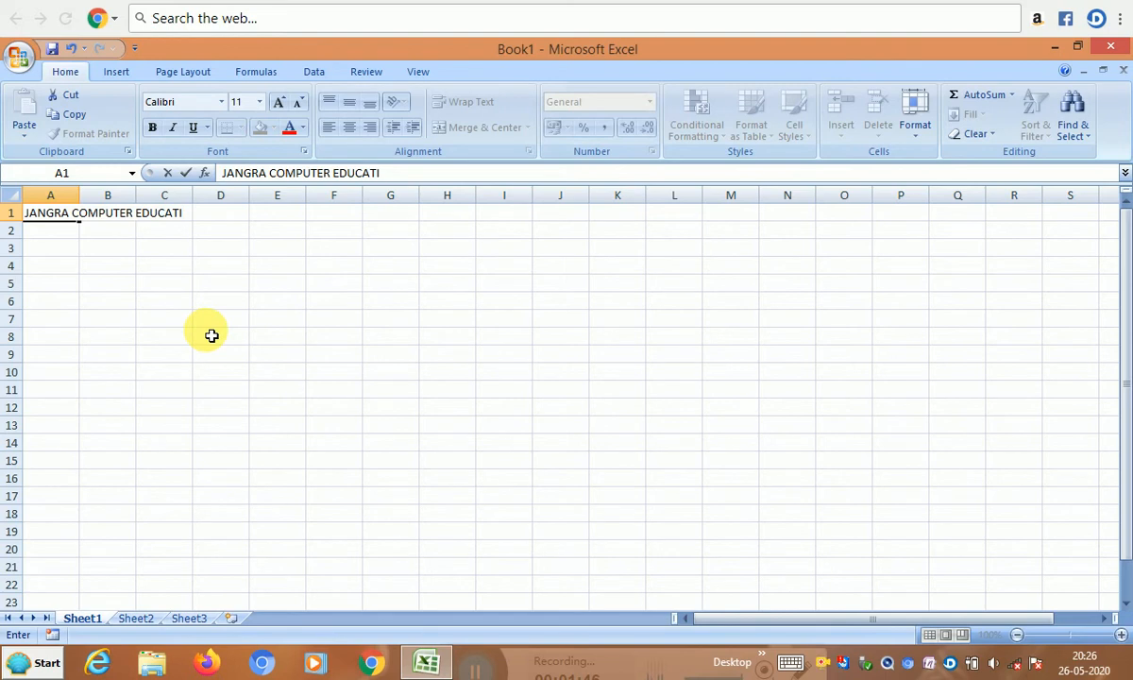
type("ON")
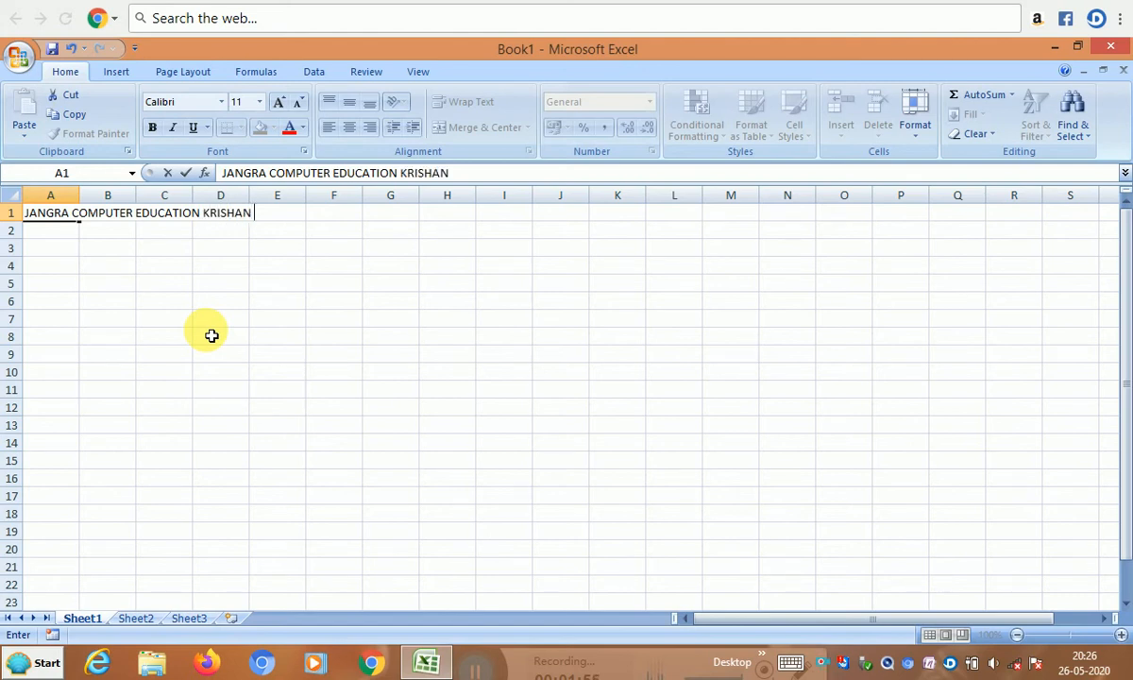
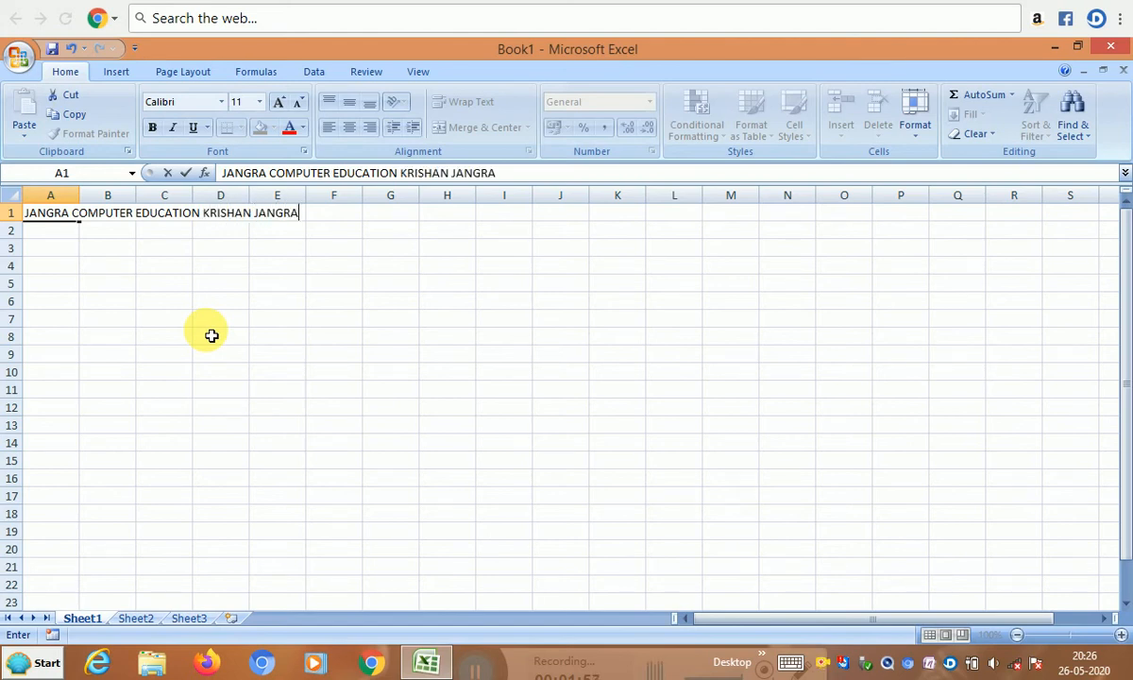
key("Return")
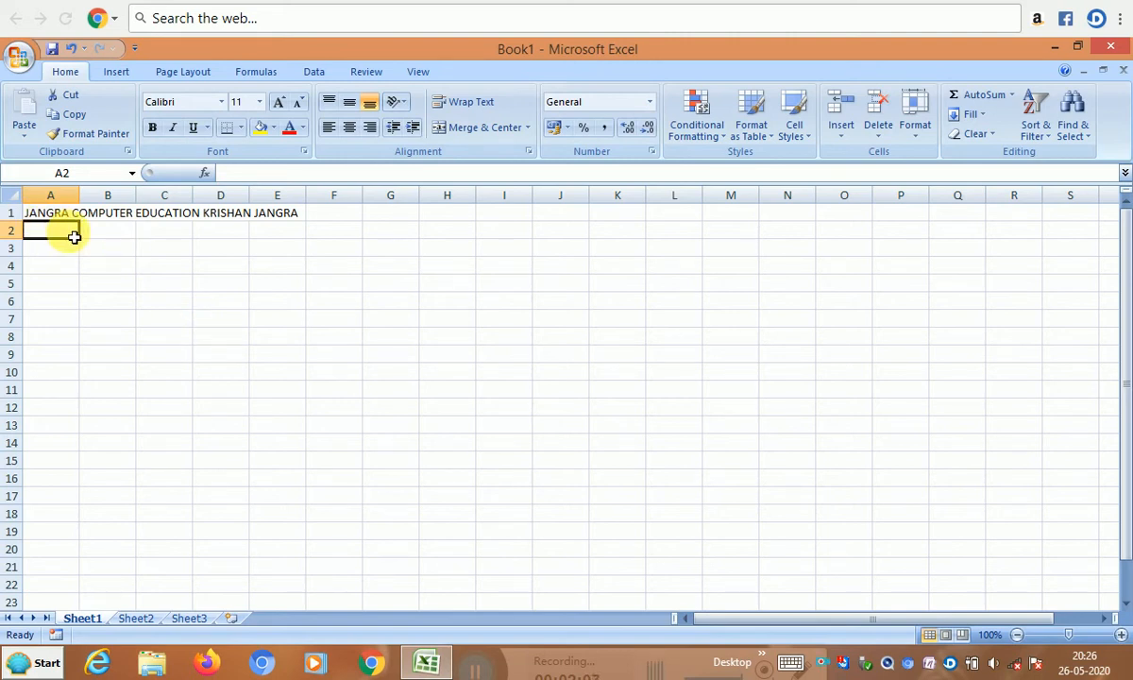
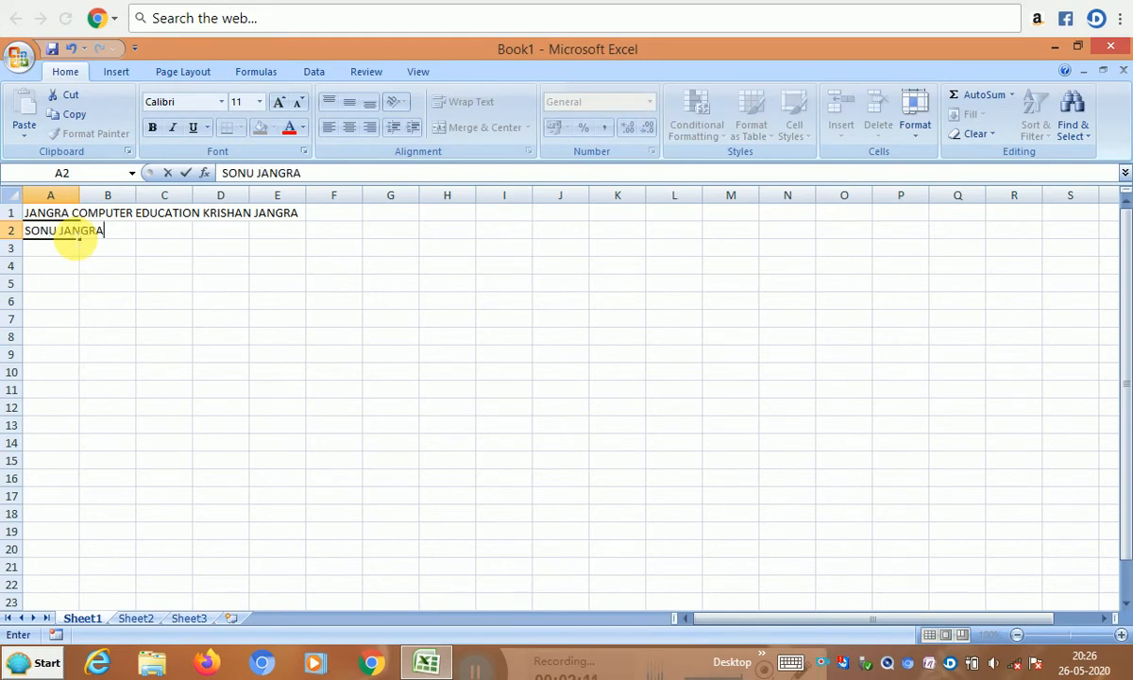
key("Return")
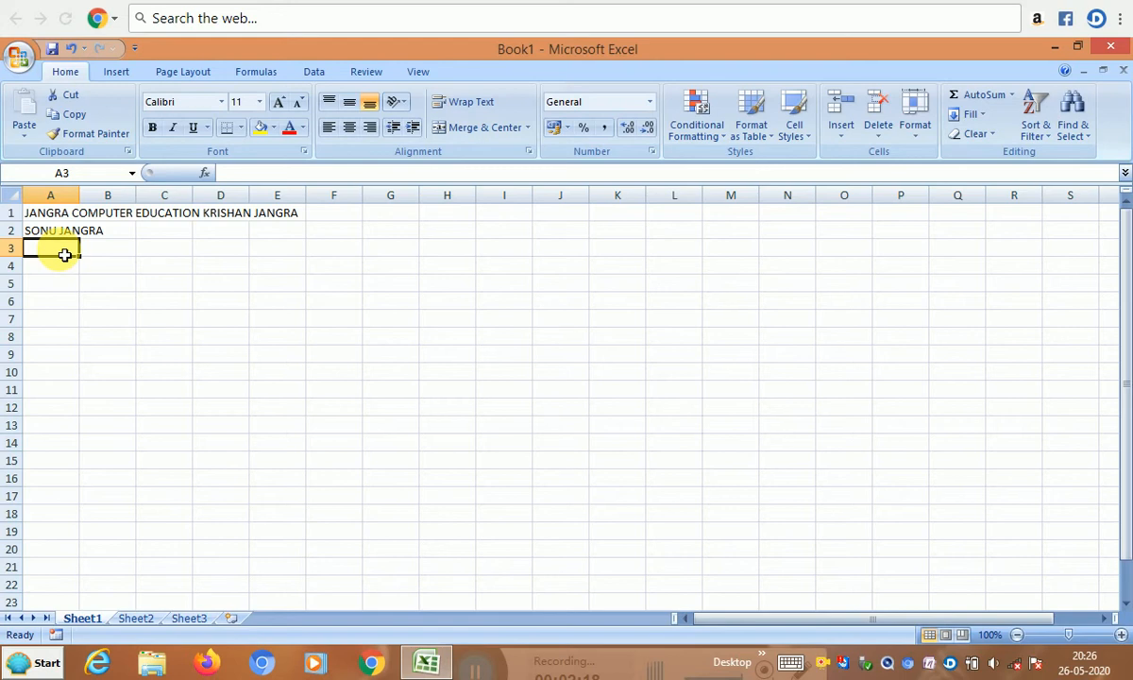
- Type the headings DATE, PARTICULARS, DR and CR across A3 to D3
type("DATE")
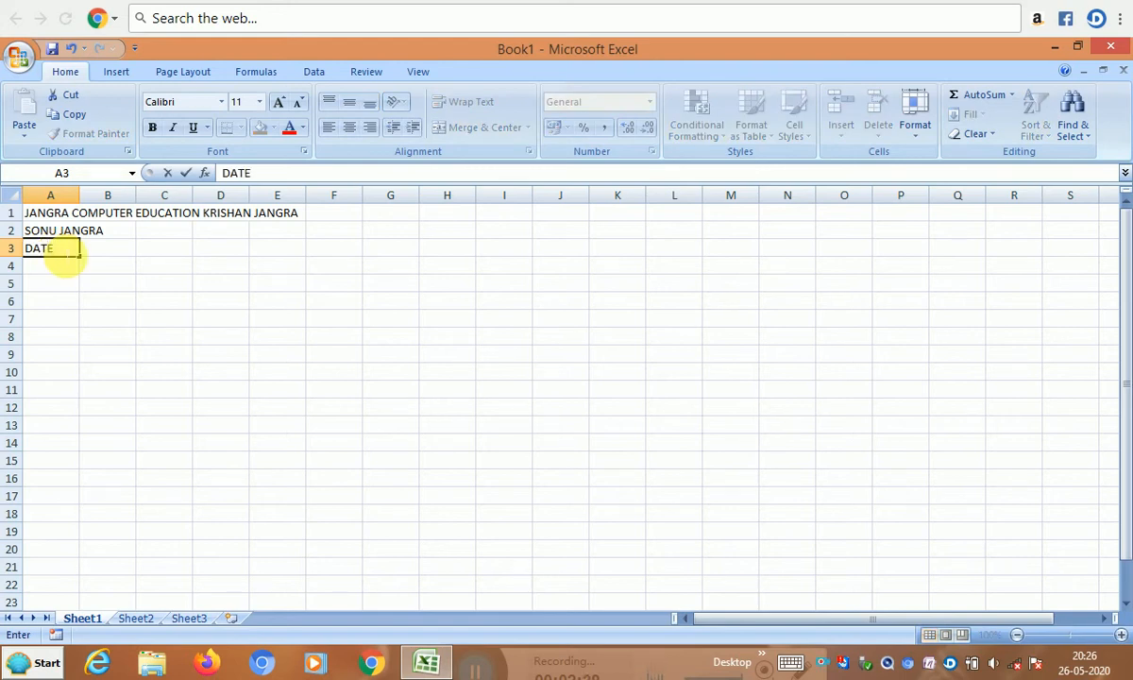
key("Tab")
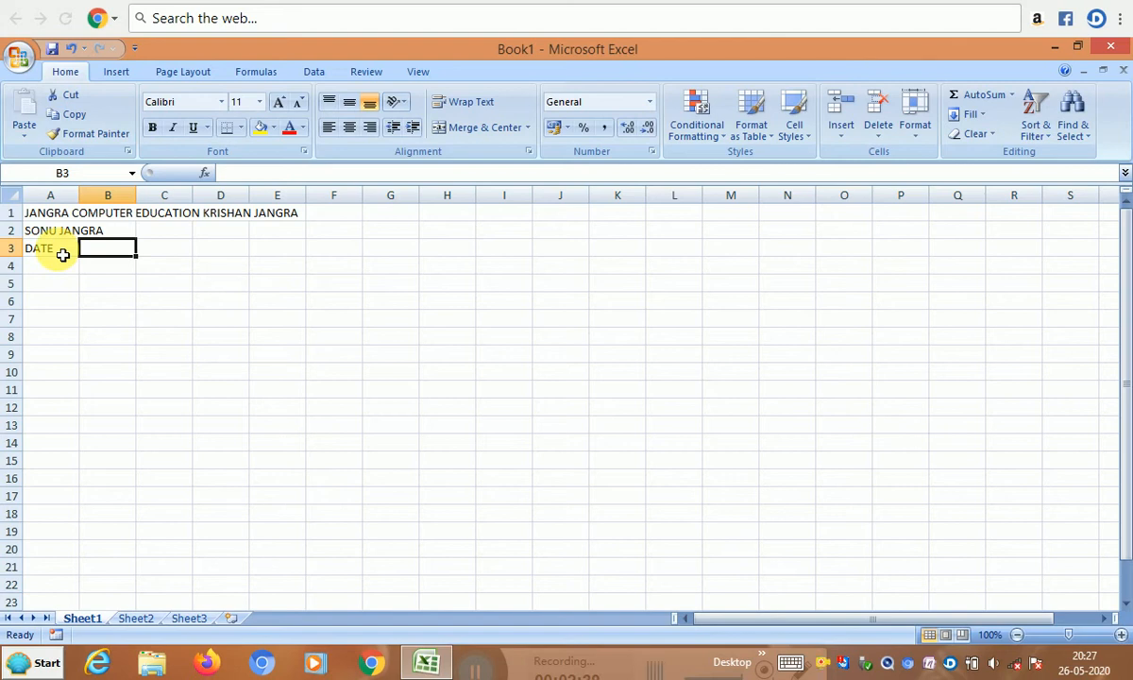
type("PART")
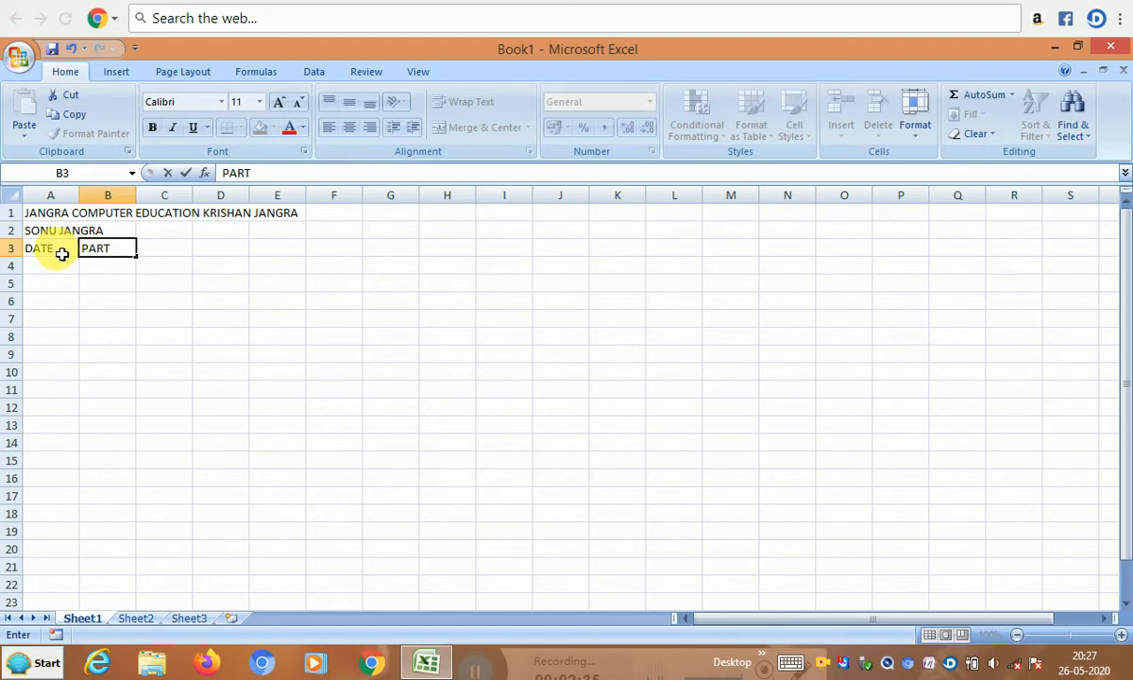
type("ICULARS")
key("Tab")
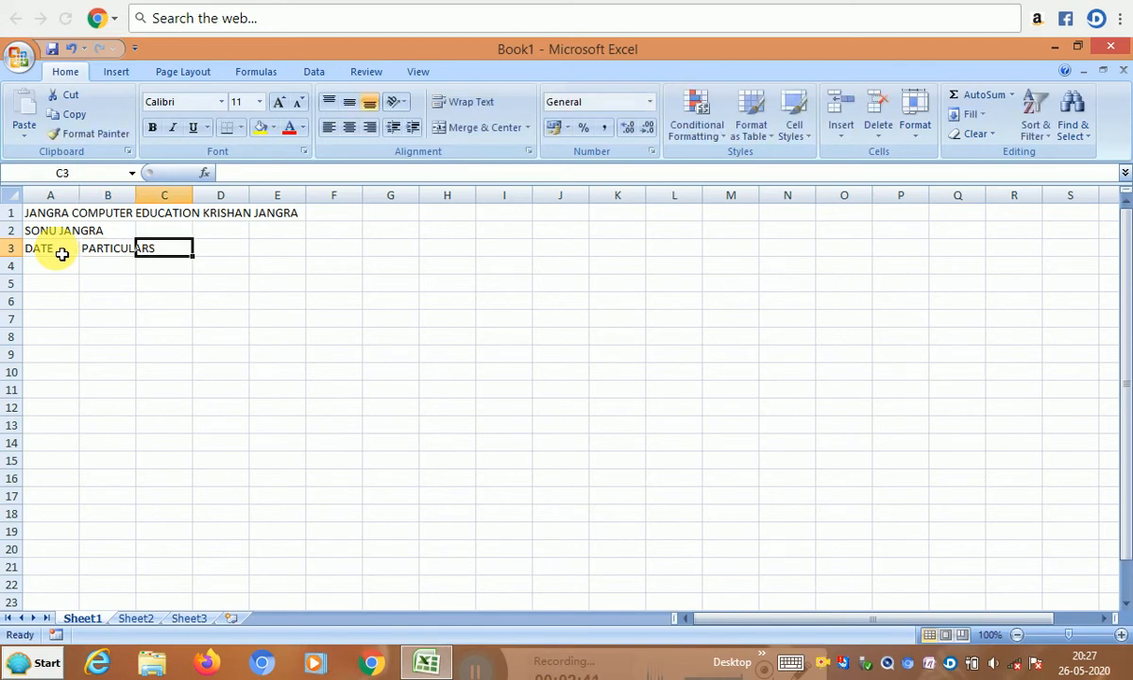
type("DR")
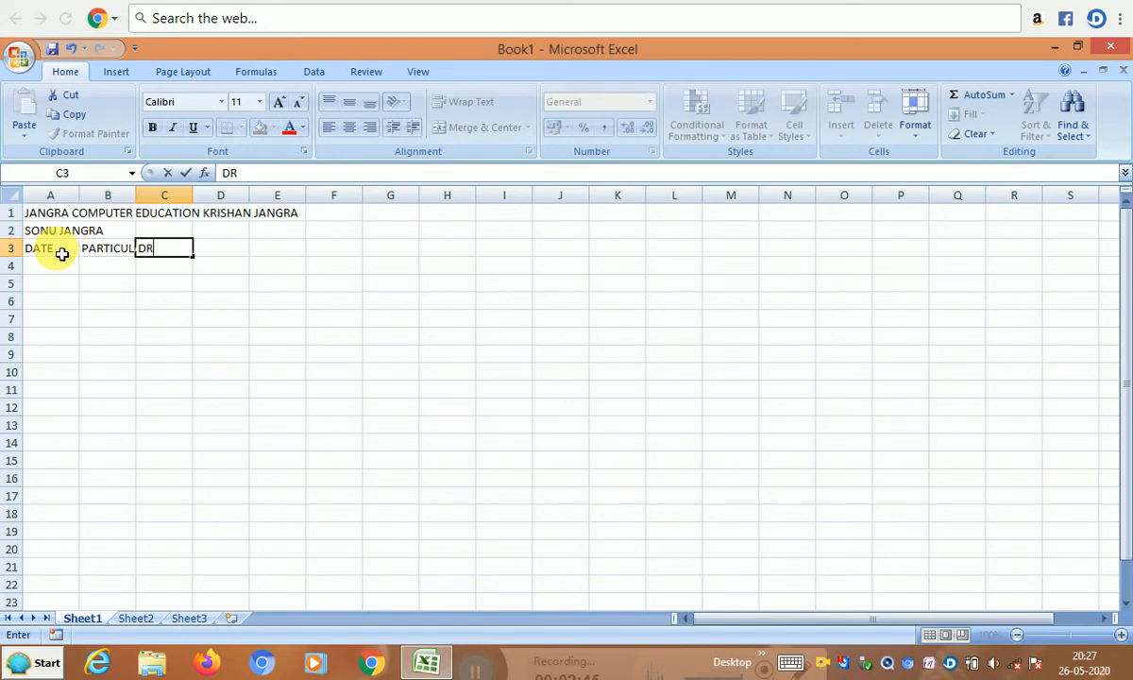
key("Tab")
type("CR")
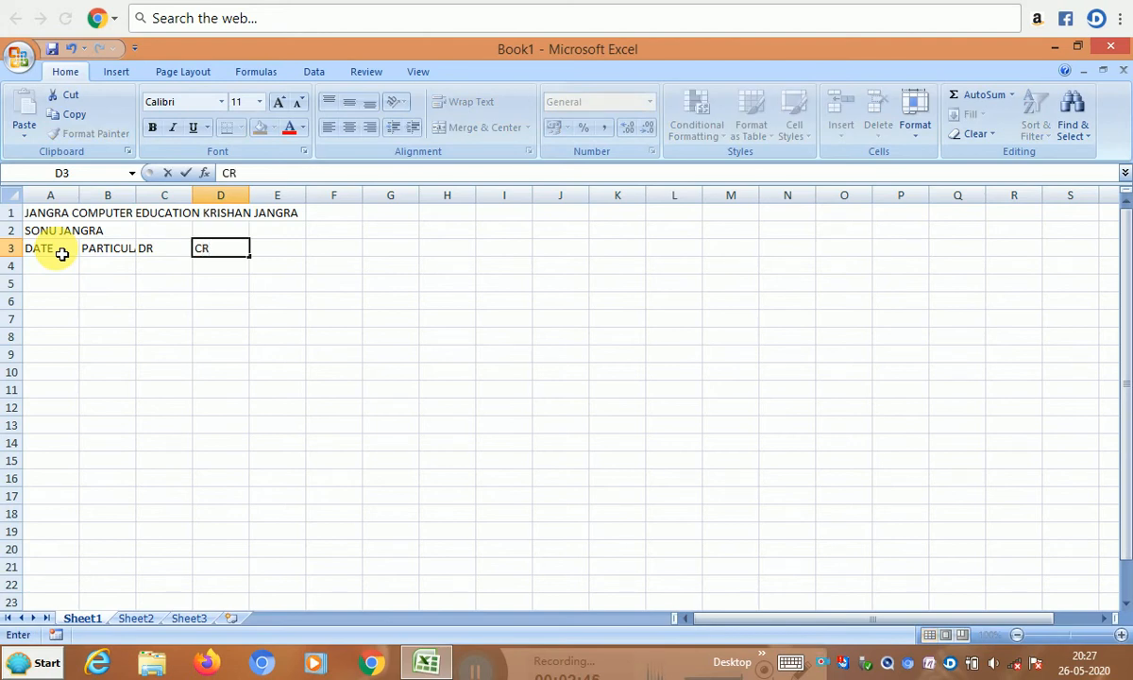
key("Left")
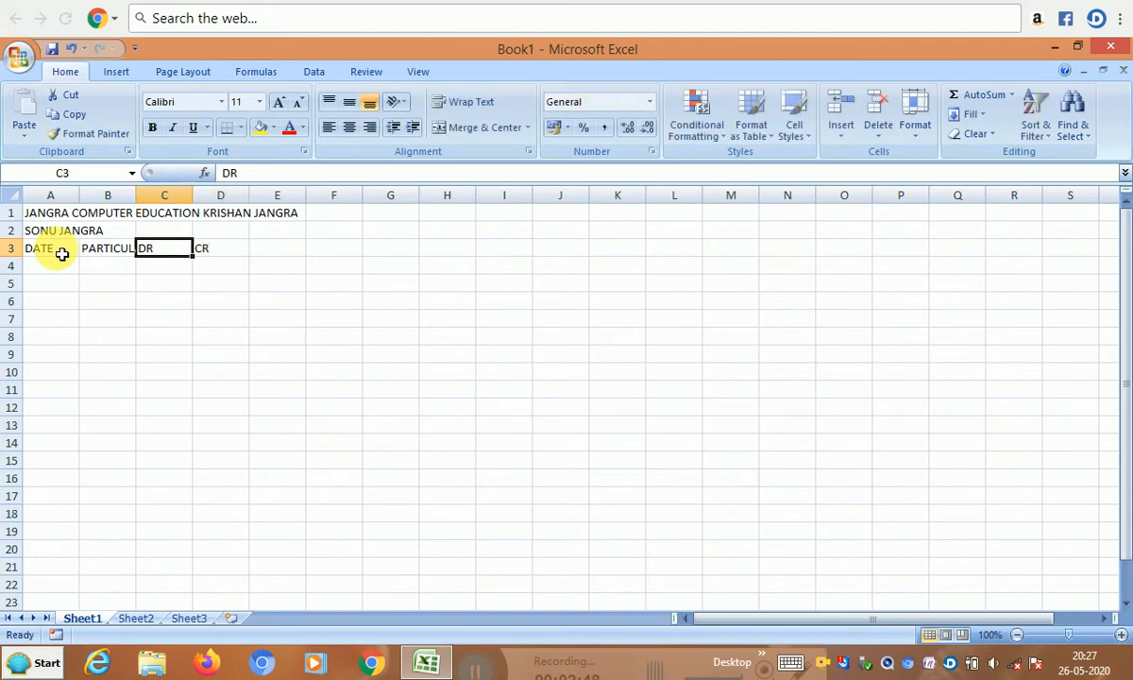
- Expand the C3 and D3 headings to DR (DEBIT) and CR (CREDIT)
key("F2")
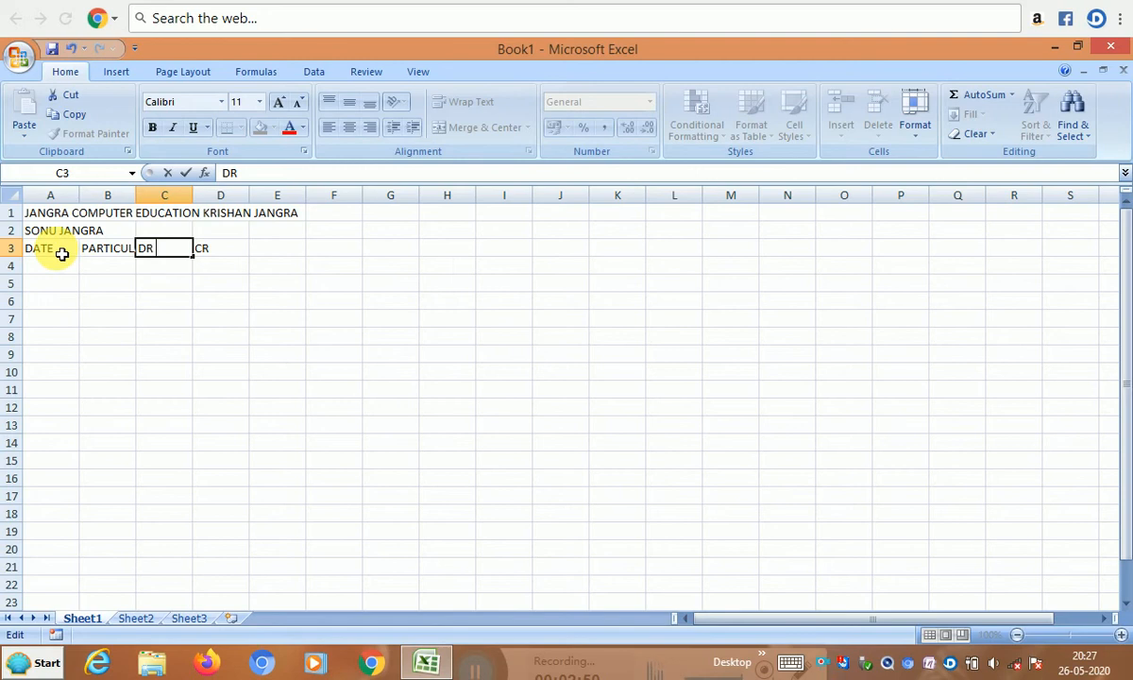
type("(DEA")
key("BackSpace")
type("BIT)")
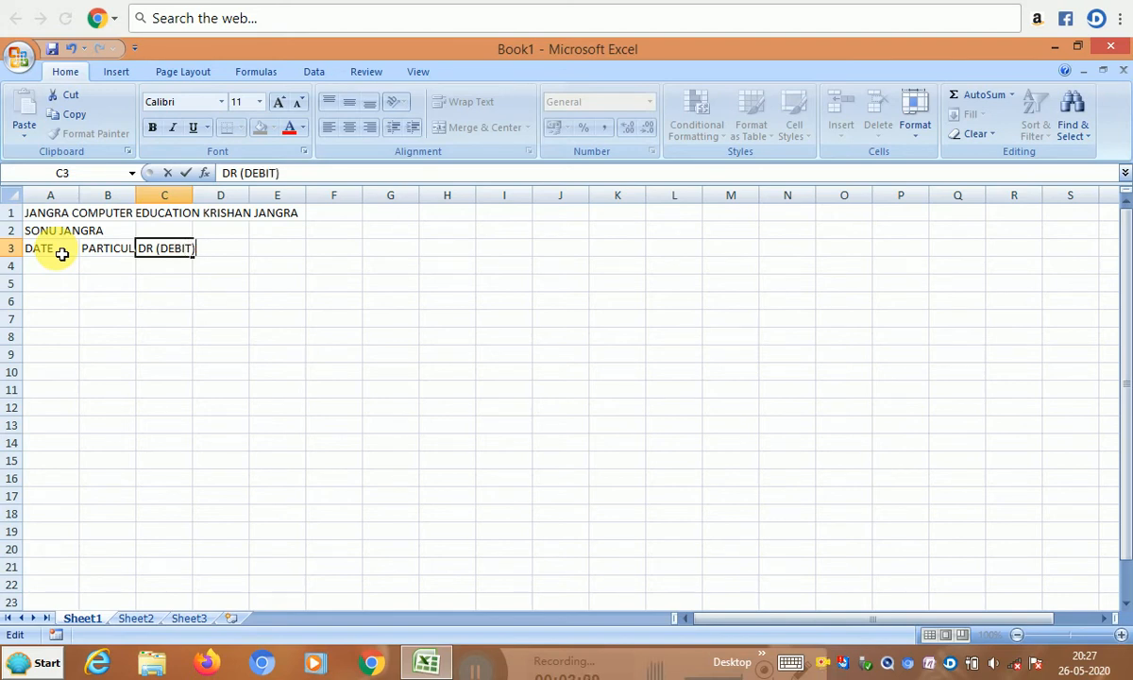
key("Return")
key("Return")
key("Up")
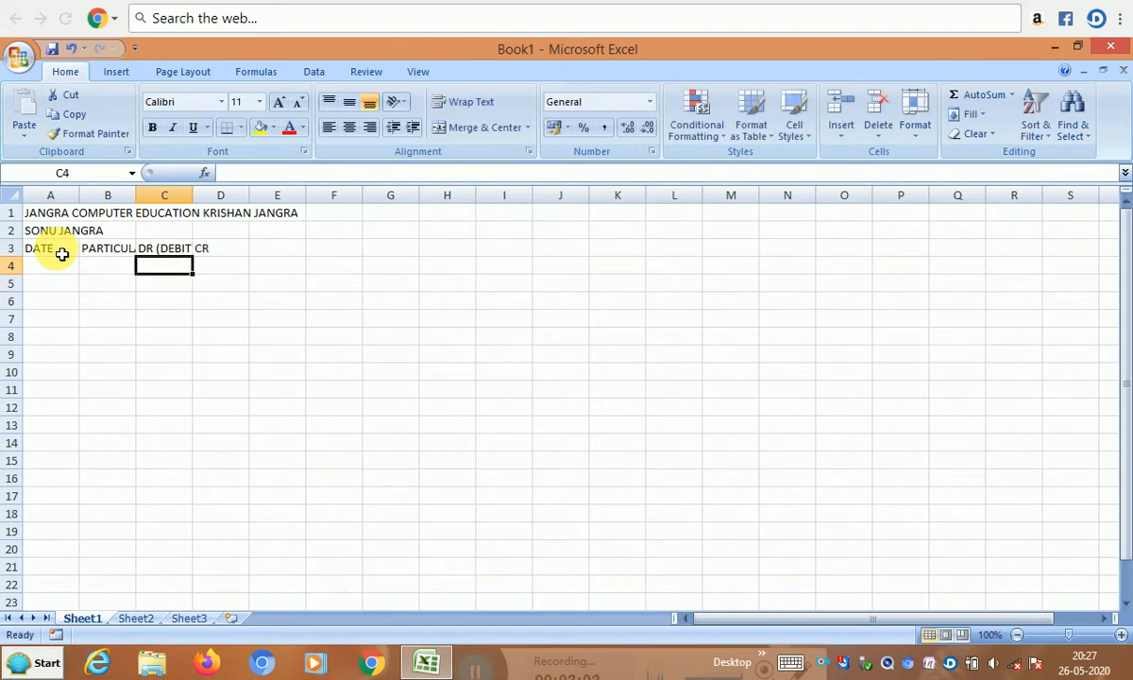
key("Up")
key("Right")
key("F2")
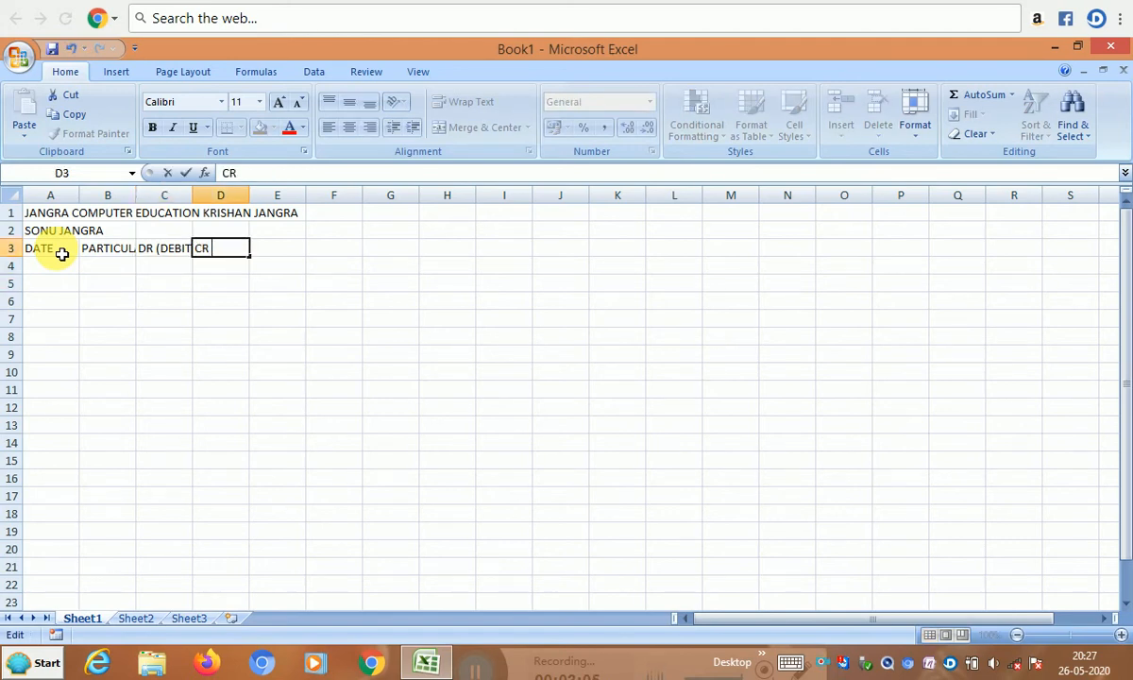
type("(CREDIT")
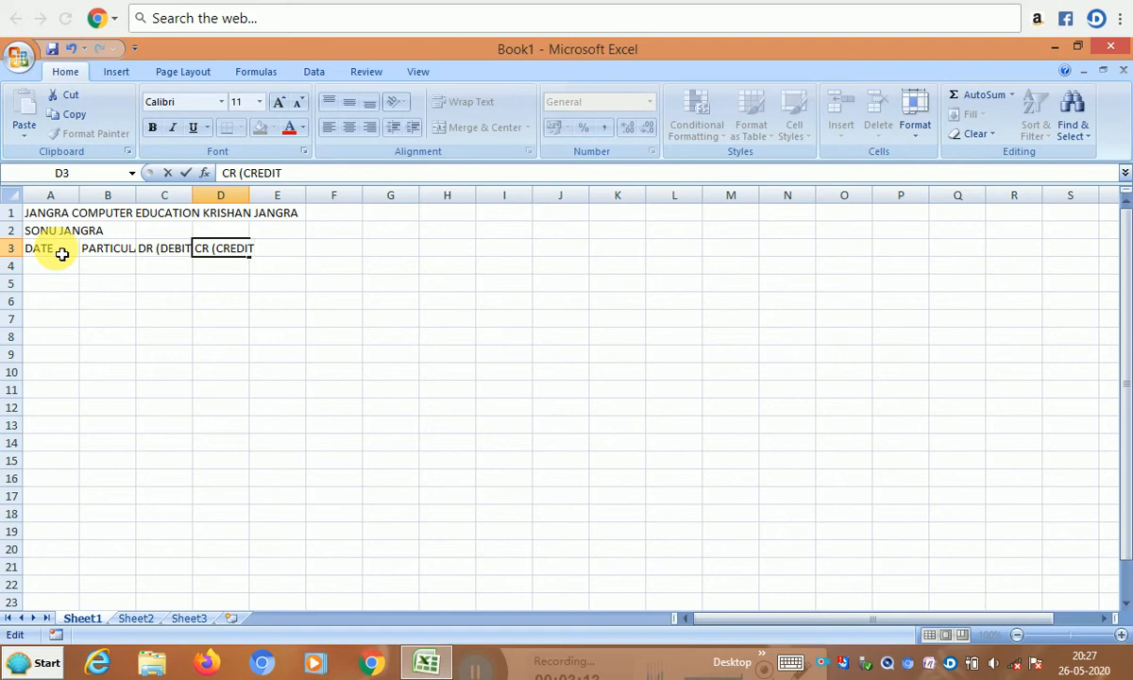
type(")")
key("Return")
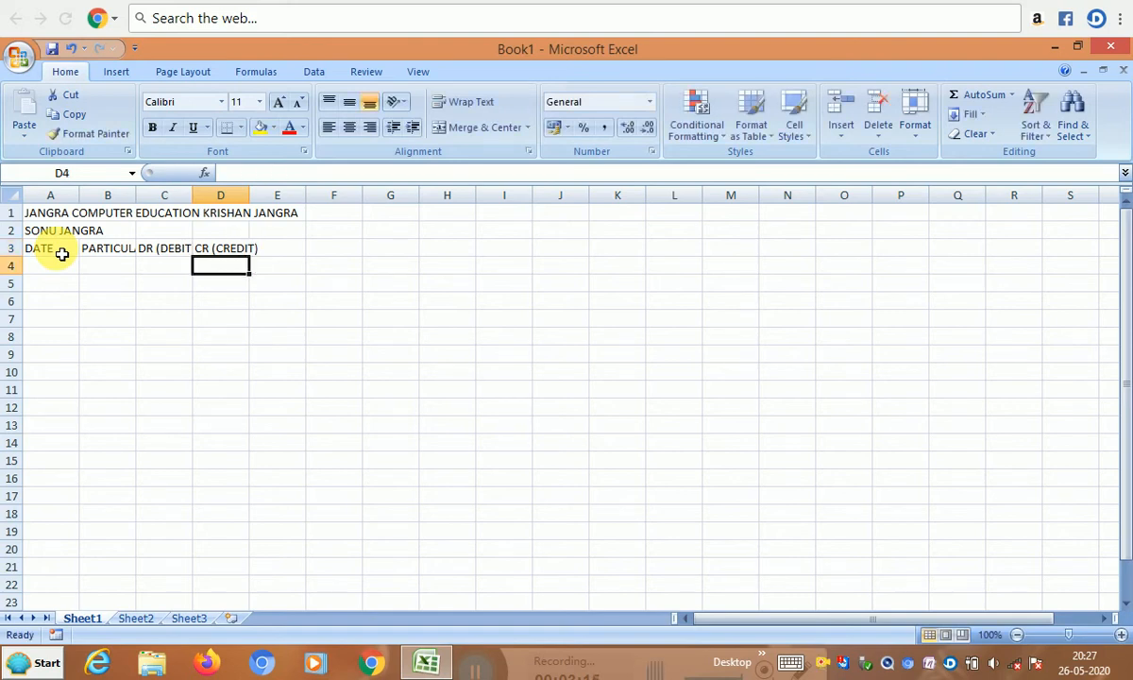
key("Up")
- Add the BALANCE heading in E3
key("Left")
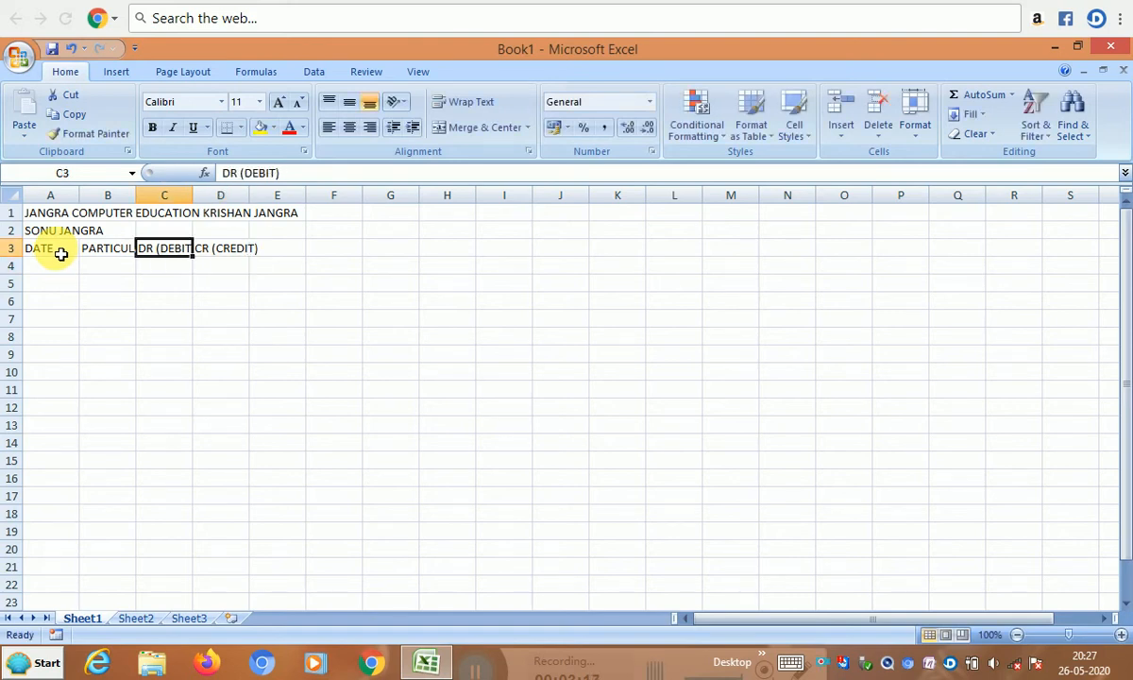
key("Right")
key("Right")
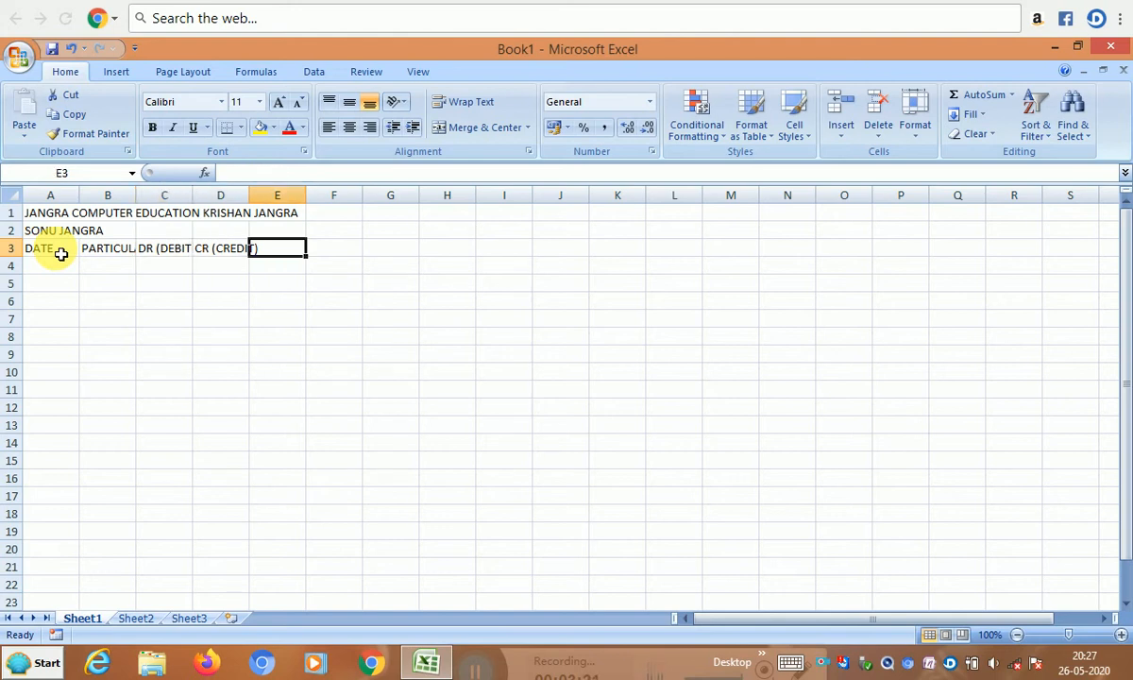
type("B")
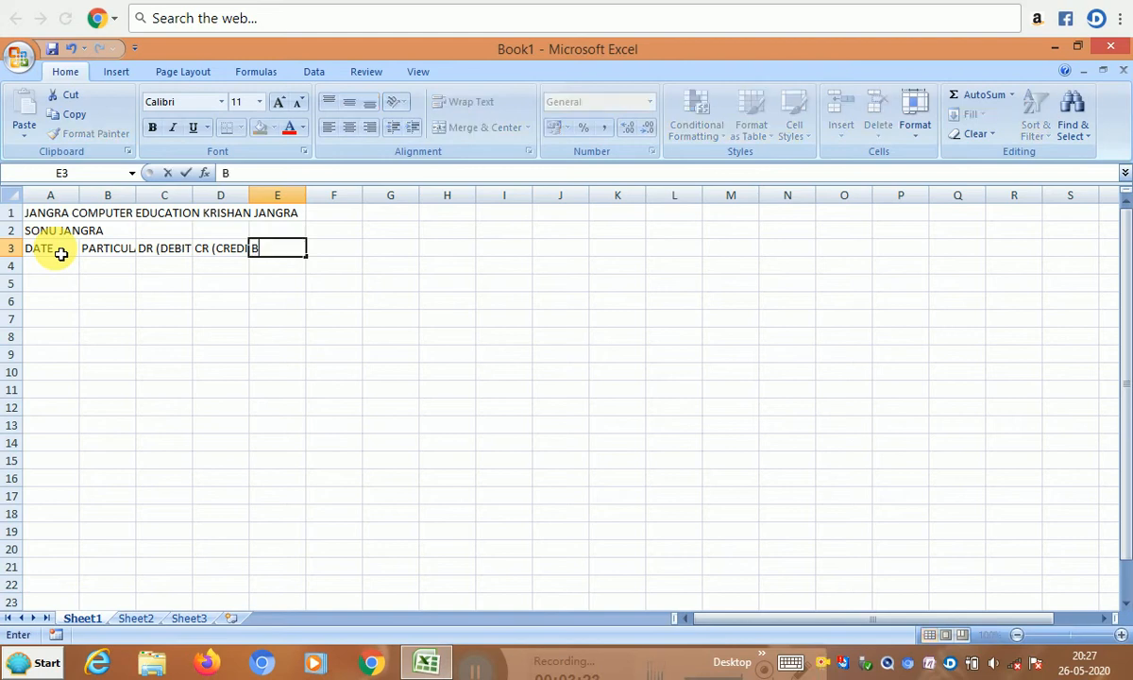
type("ALANCE")
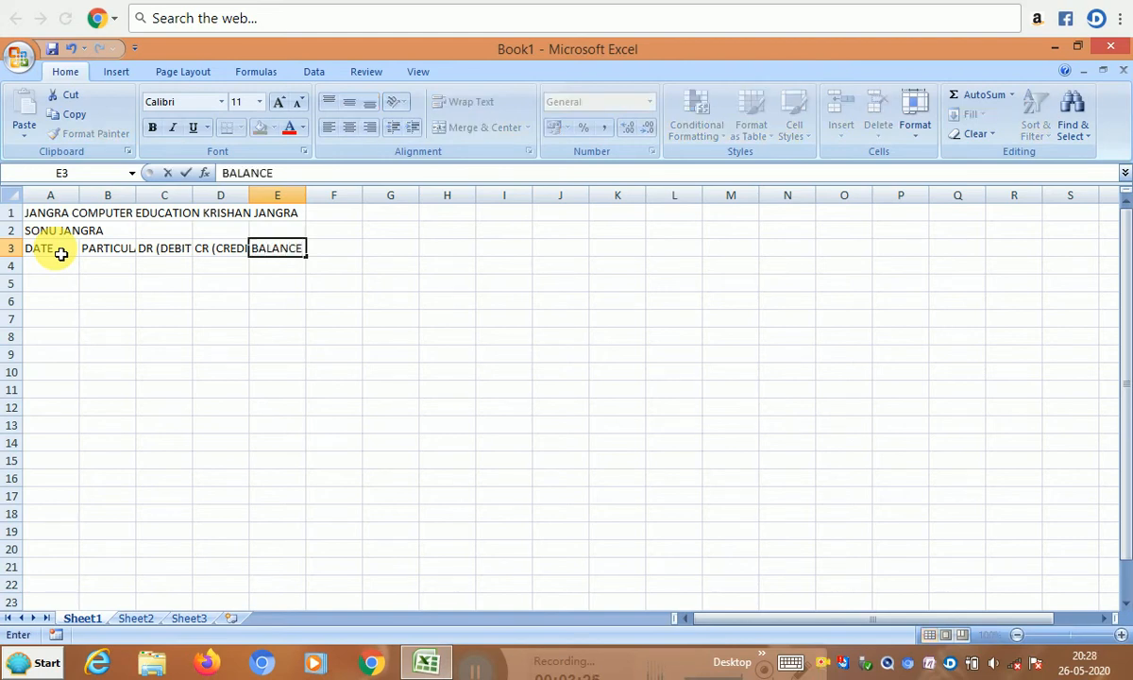
key("Return")
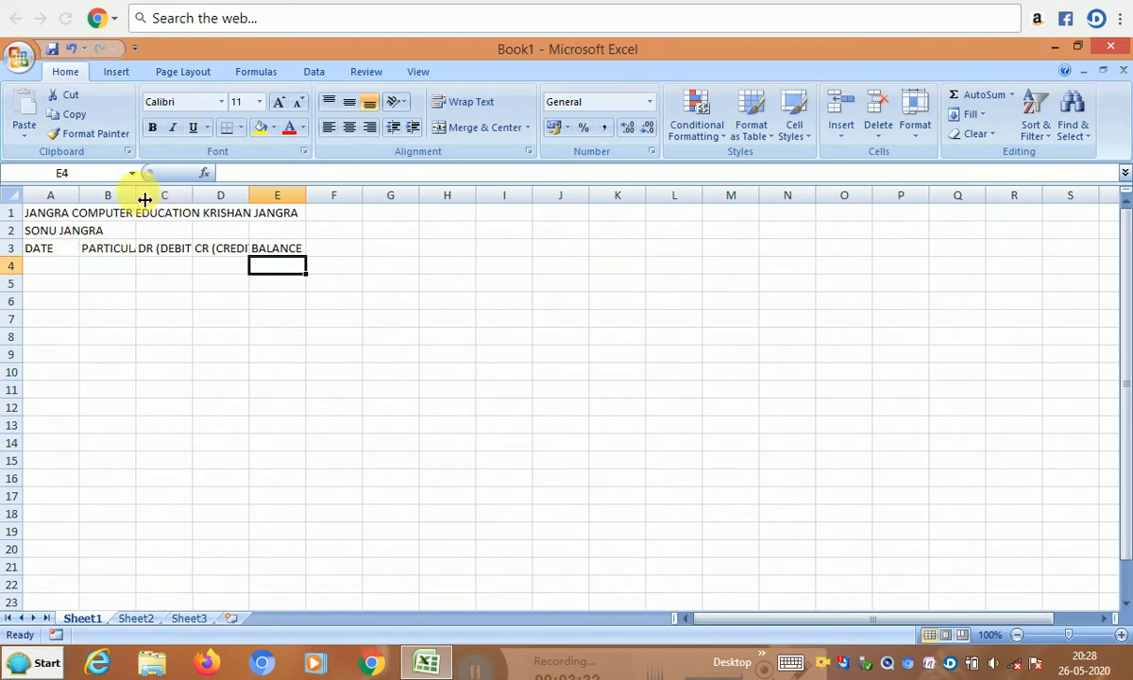
- Widen column B for PARTICULARS and column E for BALANCE, and narrow column D to CR (CREDIT)
left_click_drag(148, 201, 503, 203)
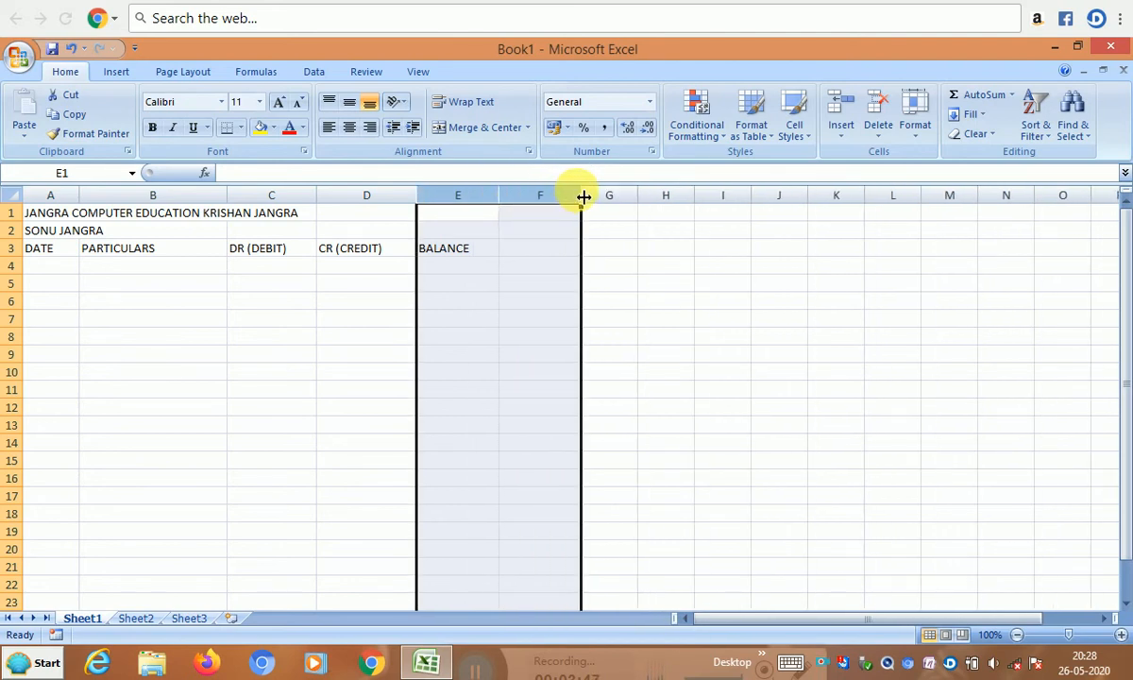
left_click_drag(582, 196, 547, 199)
left_click(379, 285)
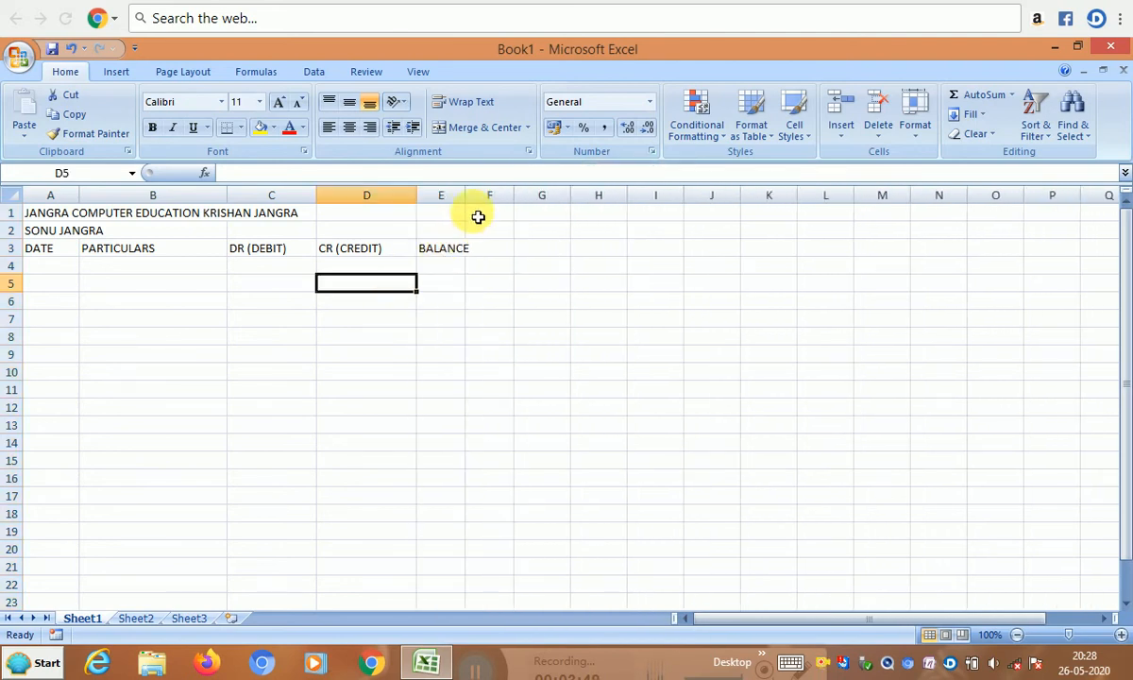
left_click_drag(473, 202, 501, 202)
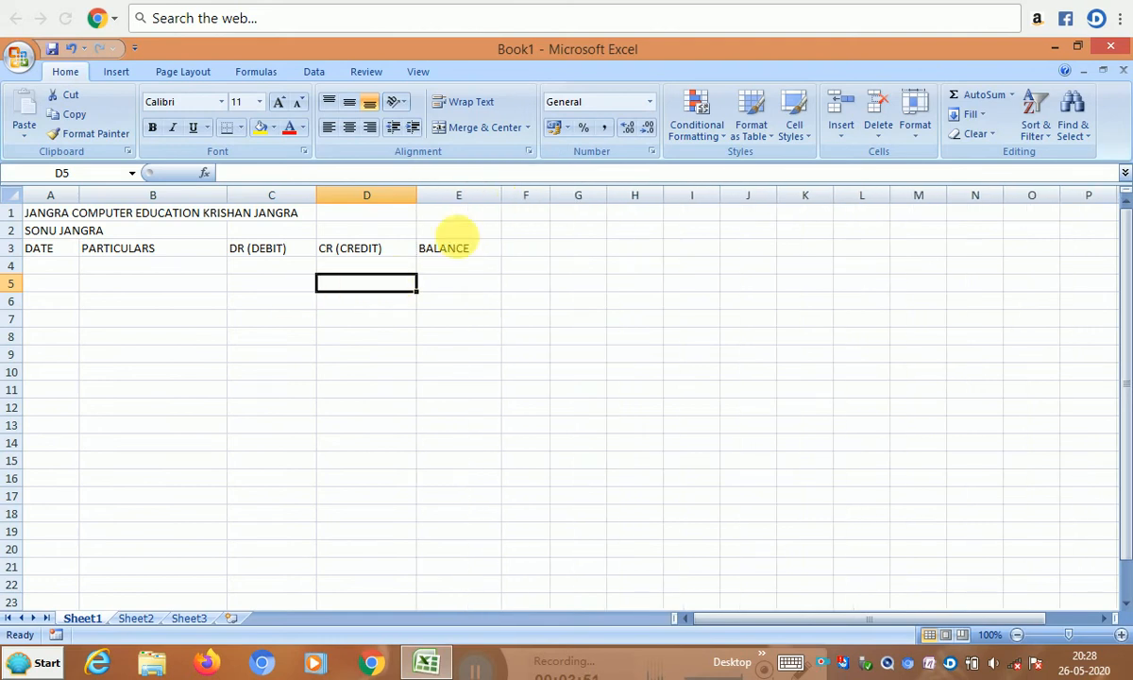
left_click_drag(418, 197, 403, 207)
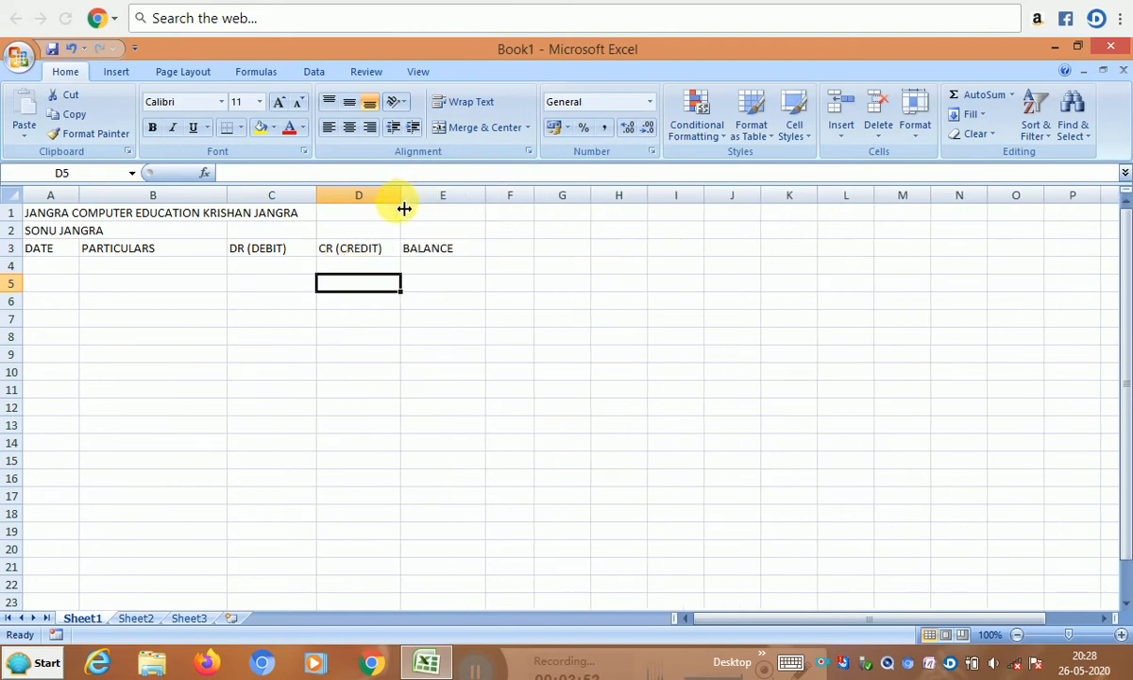
- Select the title, name and DATE, PARTICULARS and DR (DEBIT) heading cells in turn
left_click(99, 283)
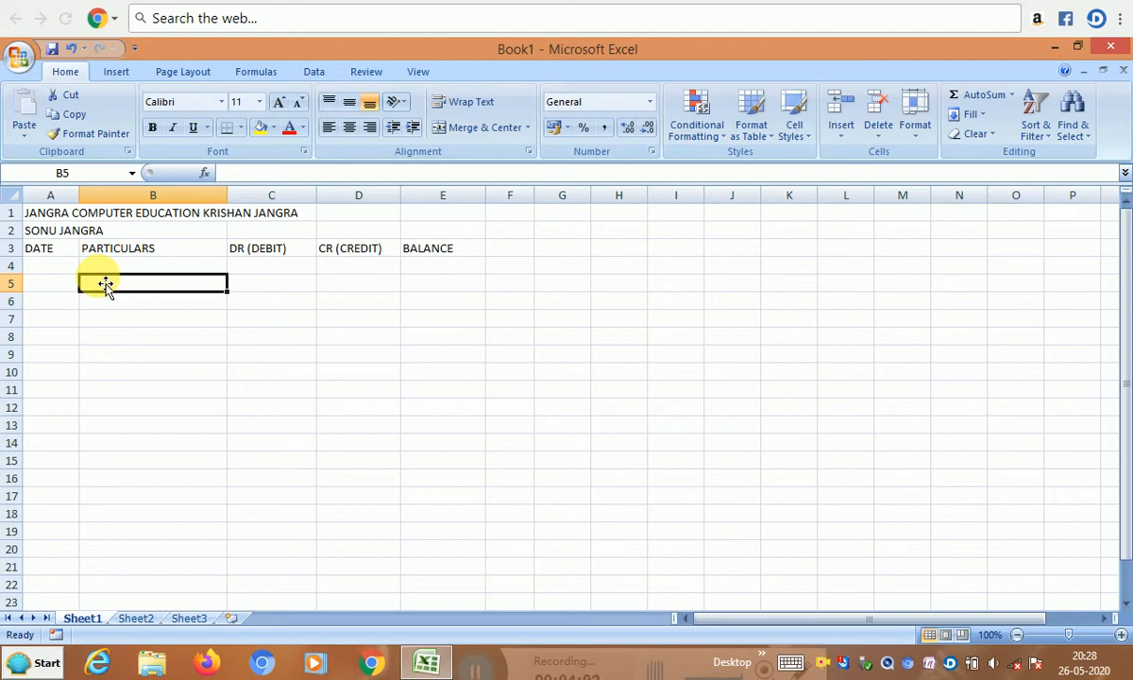
left_click(49, 216)
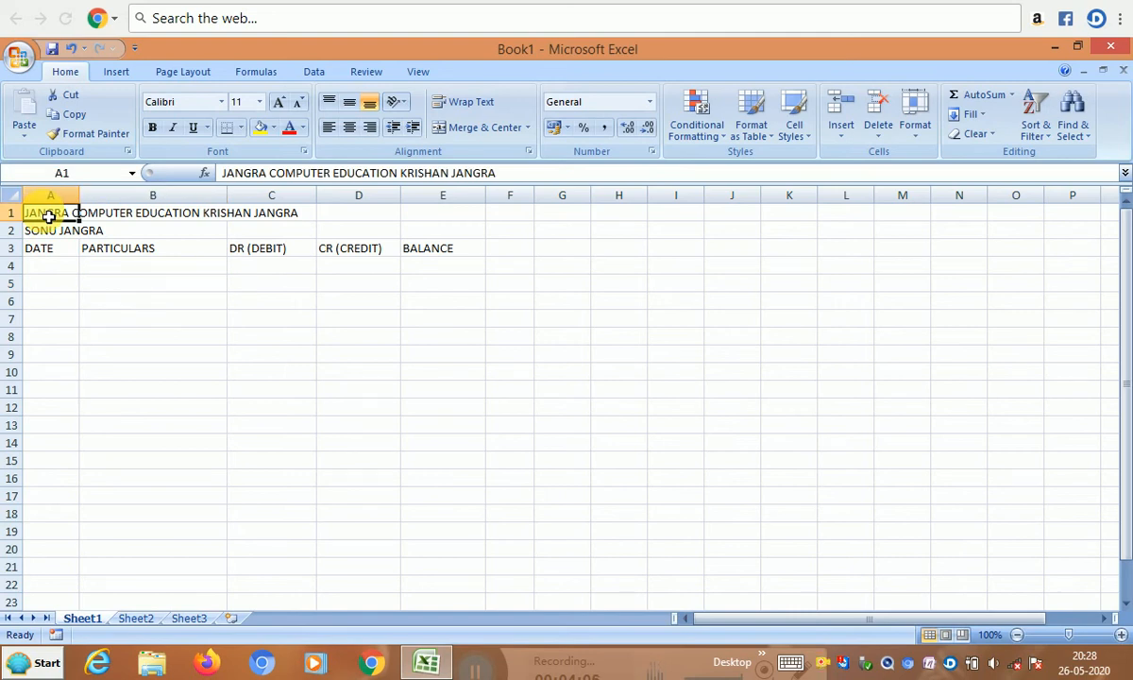
left_click(52, 236)
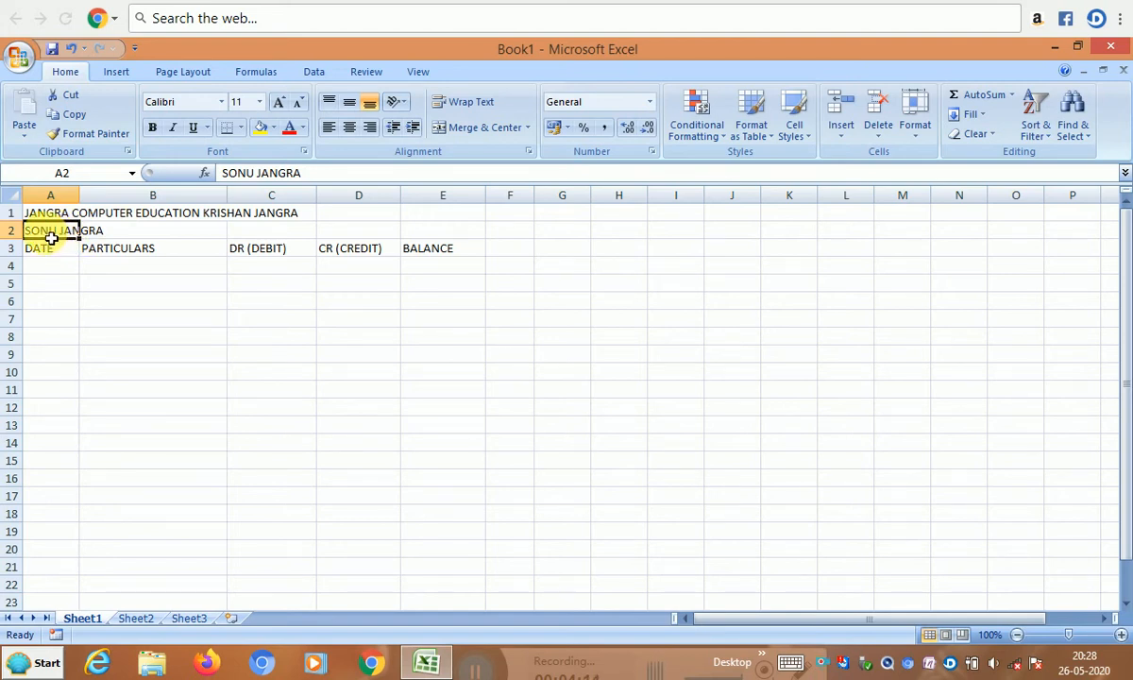
left_click(62, 252)
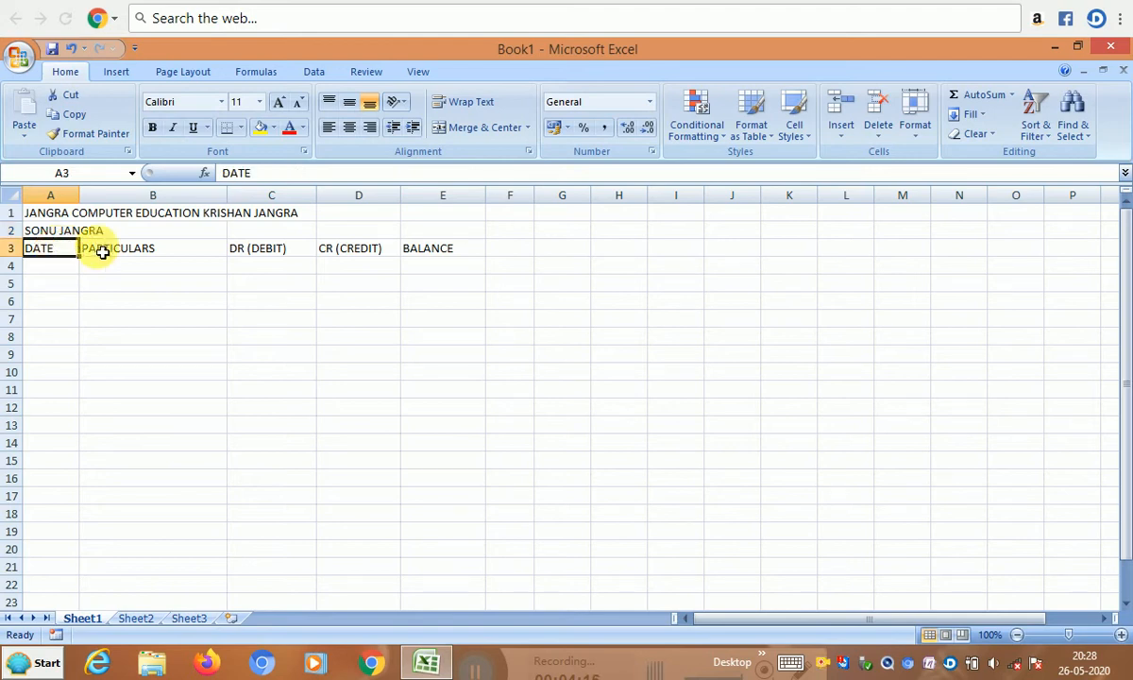
left_click(112, 252)
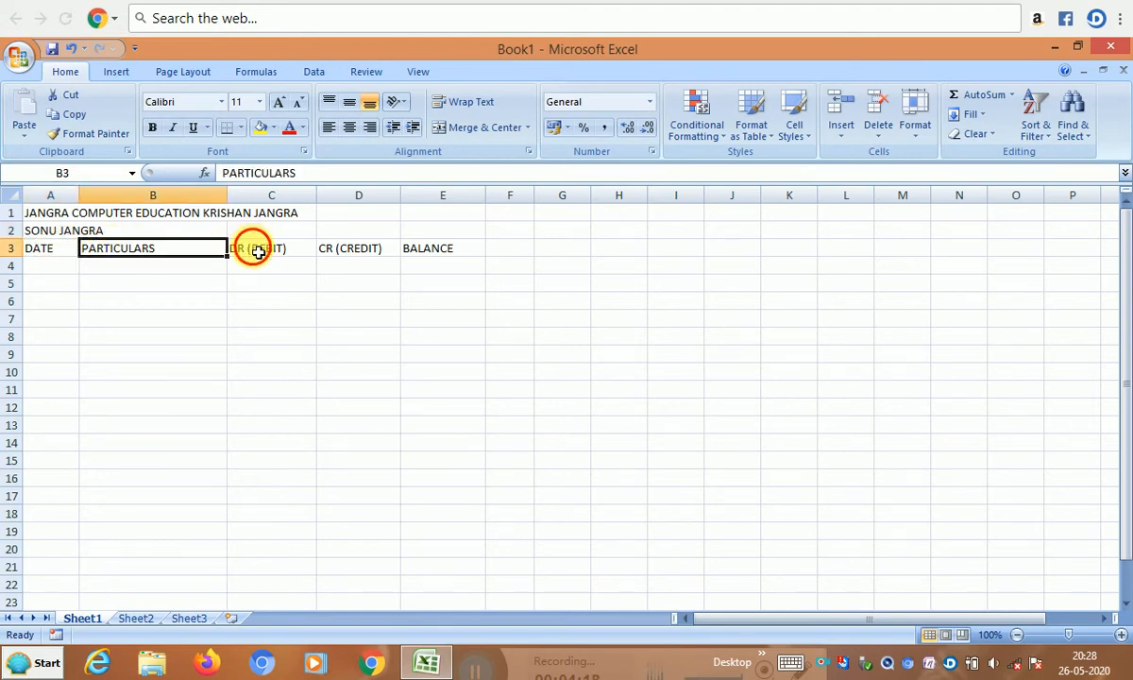
left_click(258, 252)
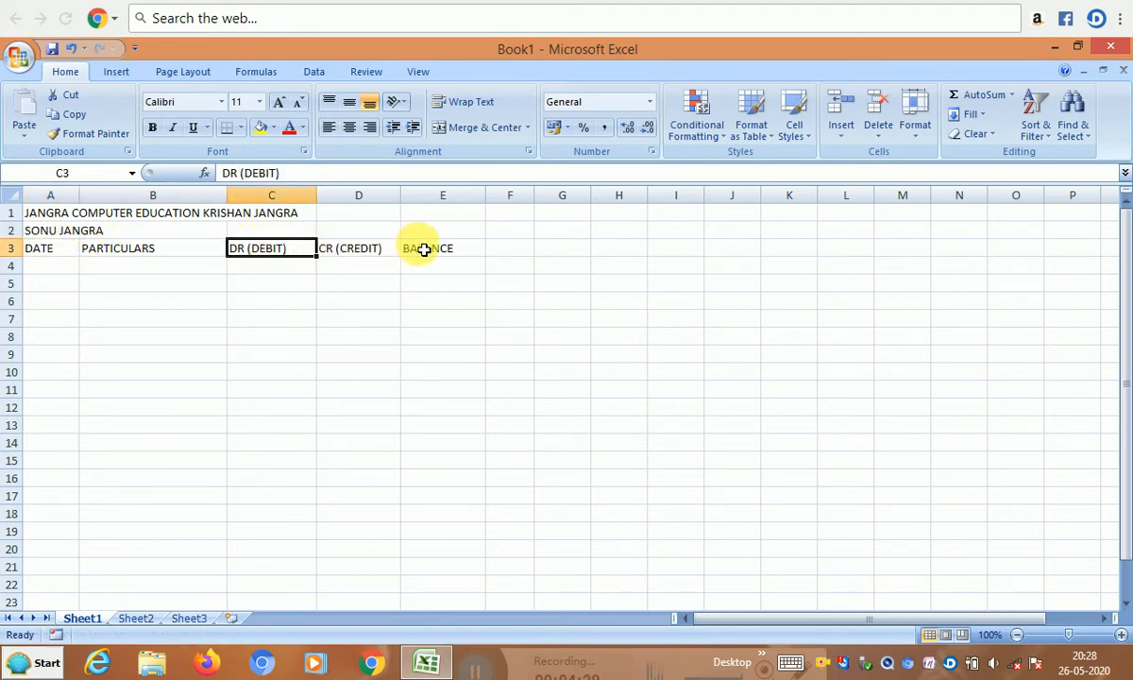
- Merge and center A1:E1 for the title and A2:E2 for the name
left_click(76, 216)
left_click_drag(77, 216, 444, 209)
left_click(481, 126)
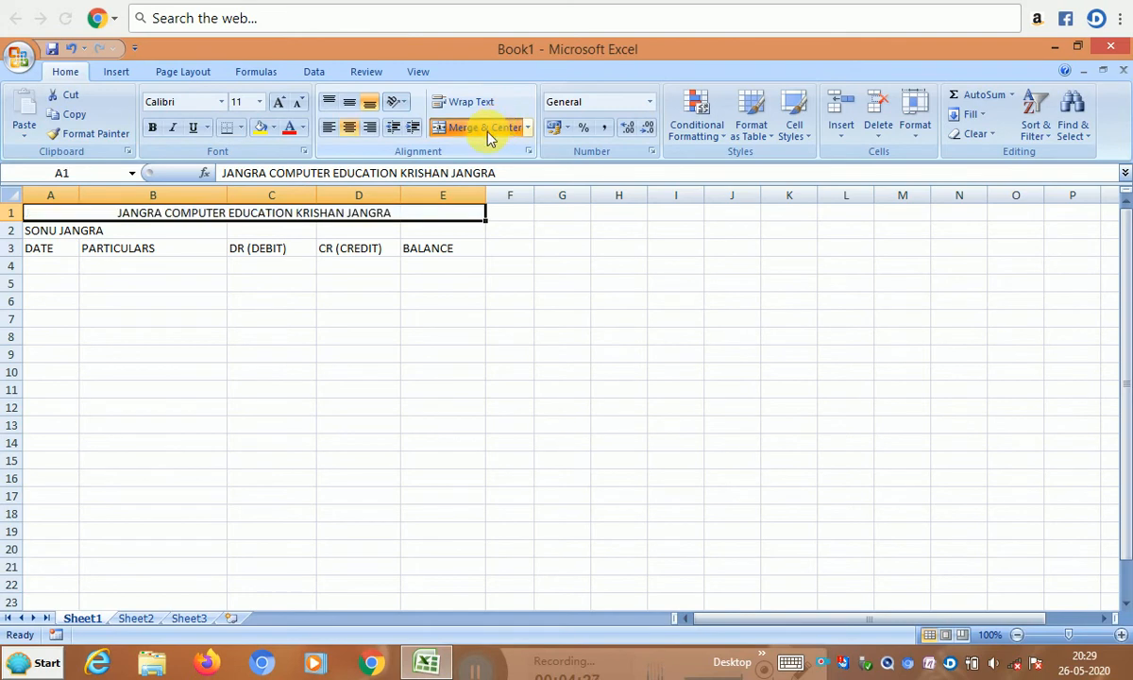
left_click_drag(58, 233, 410, 233)
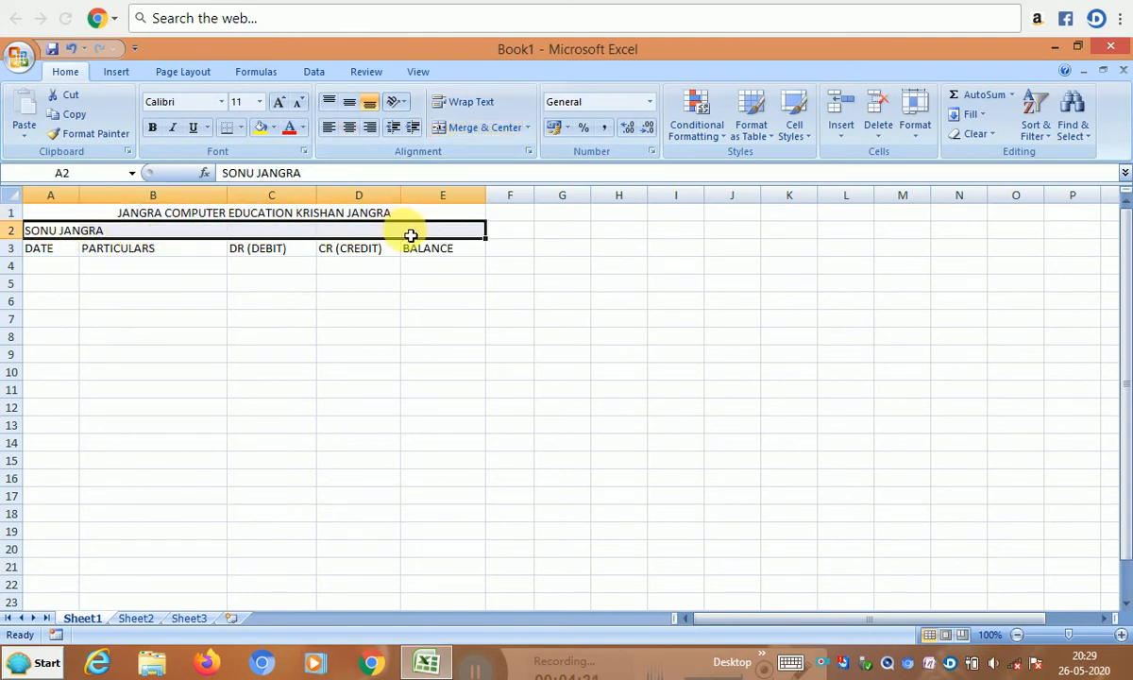
left_click(477, 134)
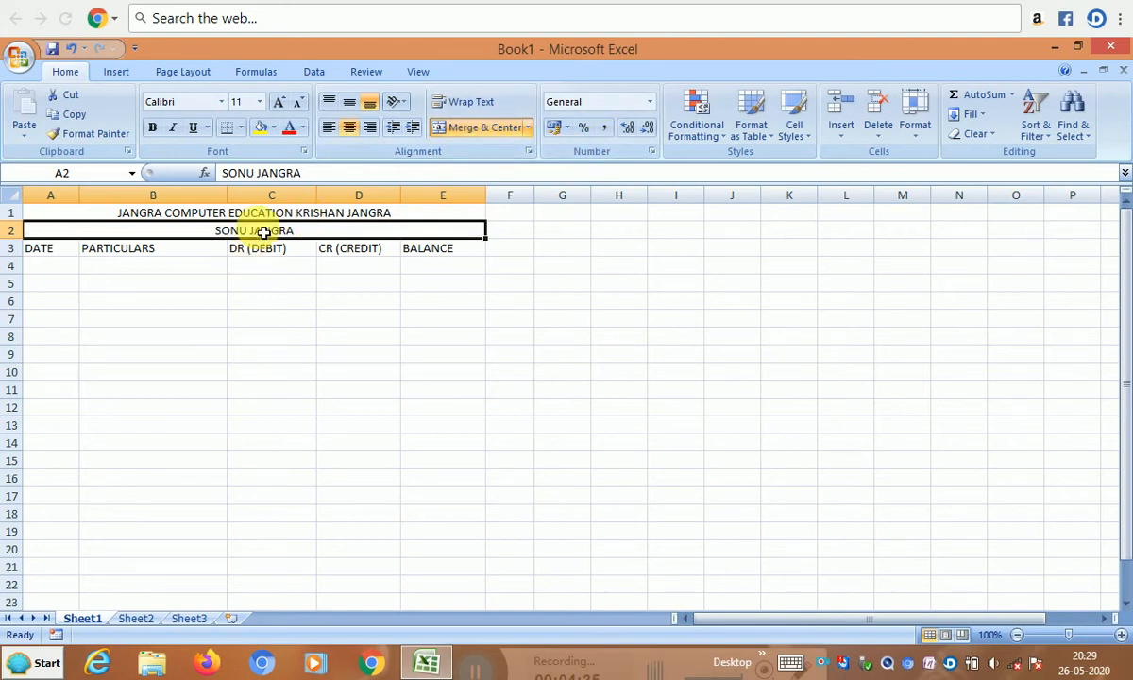
left_click_drag(245, 215, 252, 236)
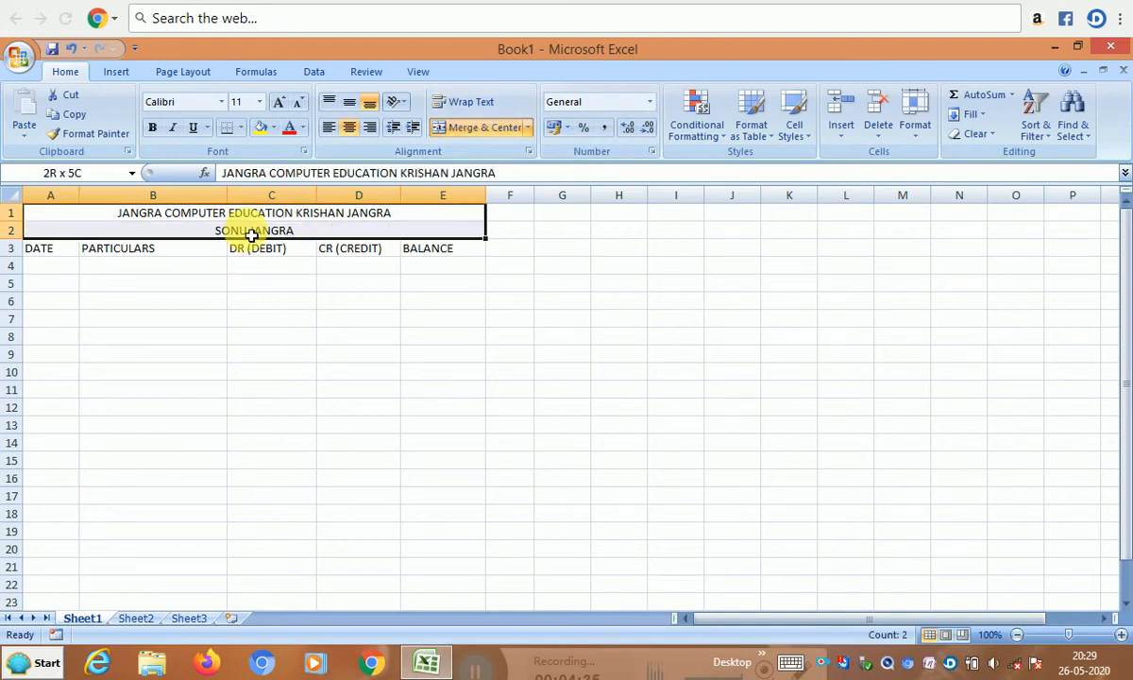
- Set the title to font size 18 and the name row to size 16
left_click(258, 102)
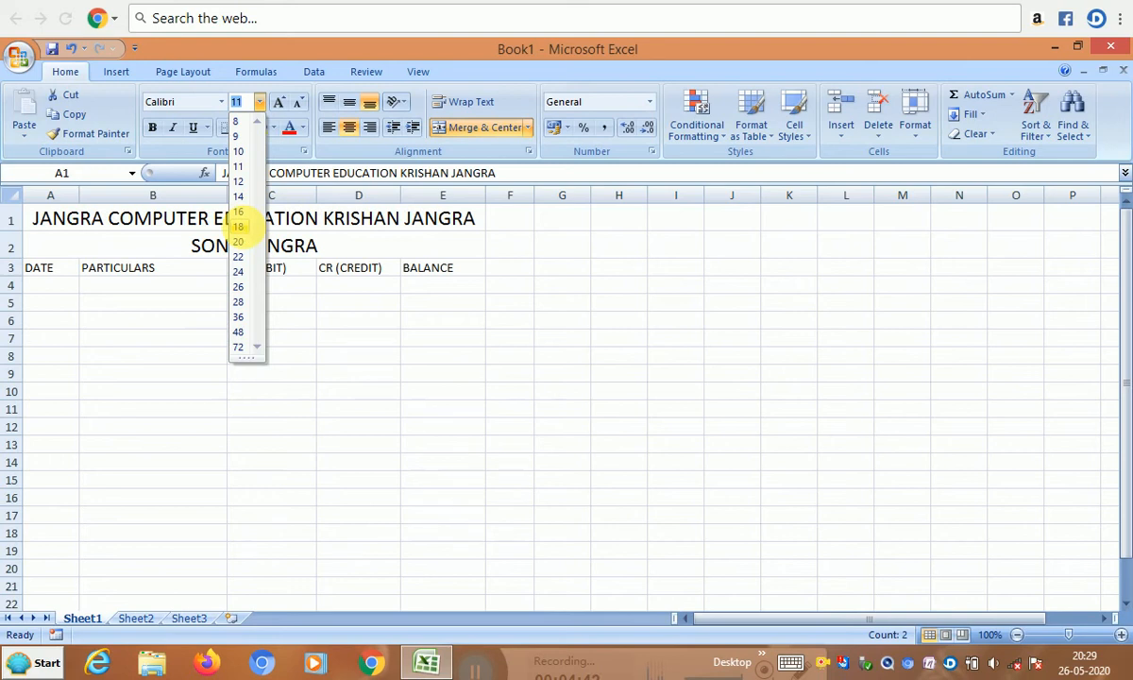
left_click(238, 227)
left_click(240, 236)
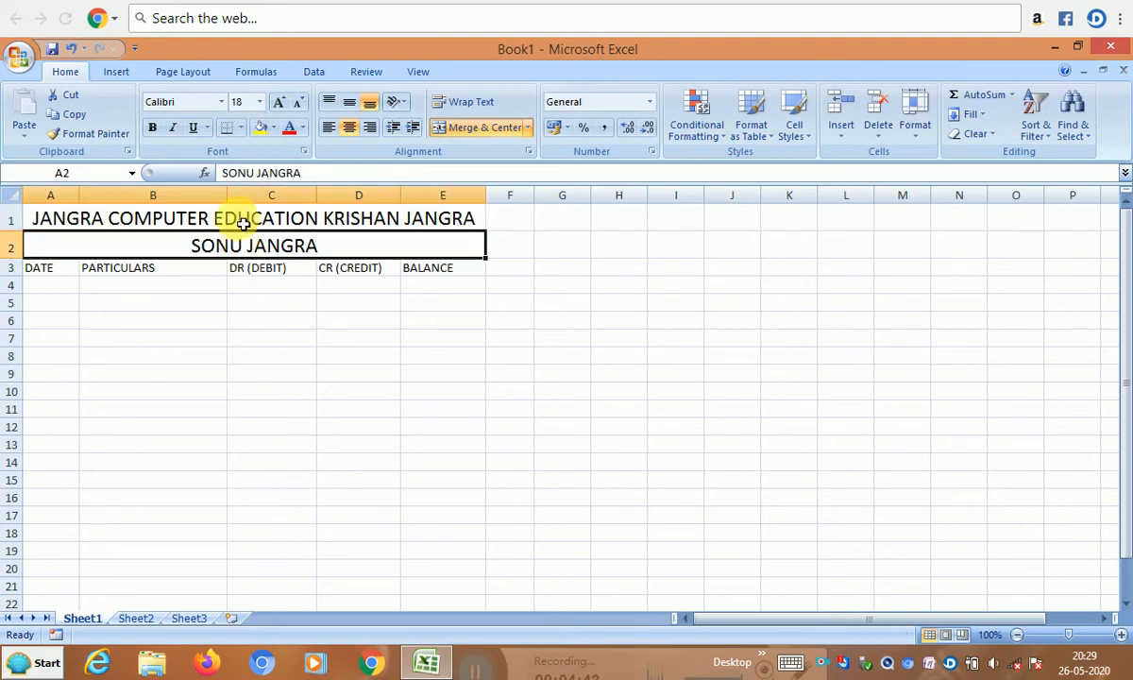
left_click(260, 102)
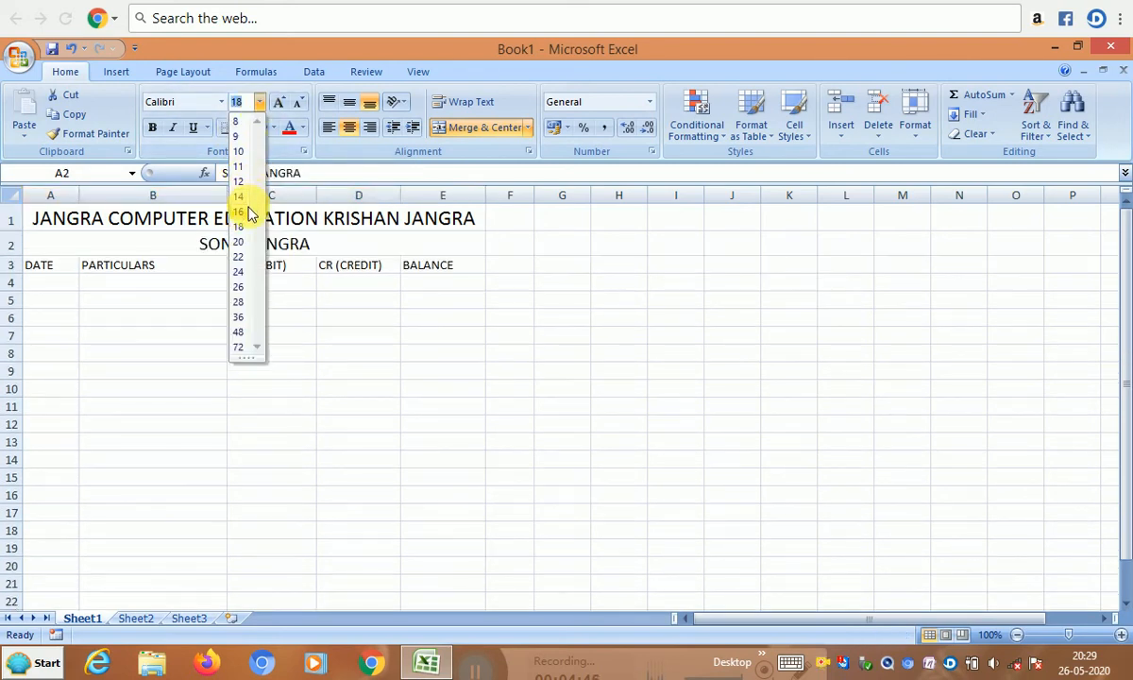
left_click(238, 211)
- Make both heading rows bold, keeping the Calibri font
left_click_drag(223, 220, 235, 246)
left_click(152, 128)
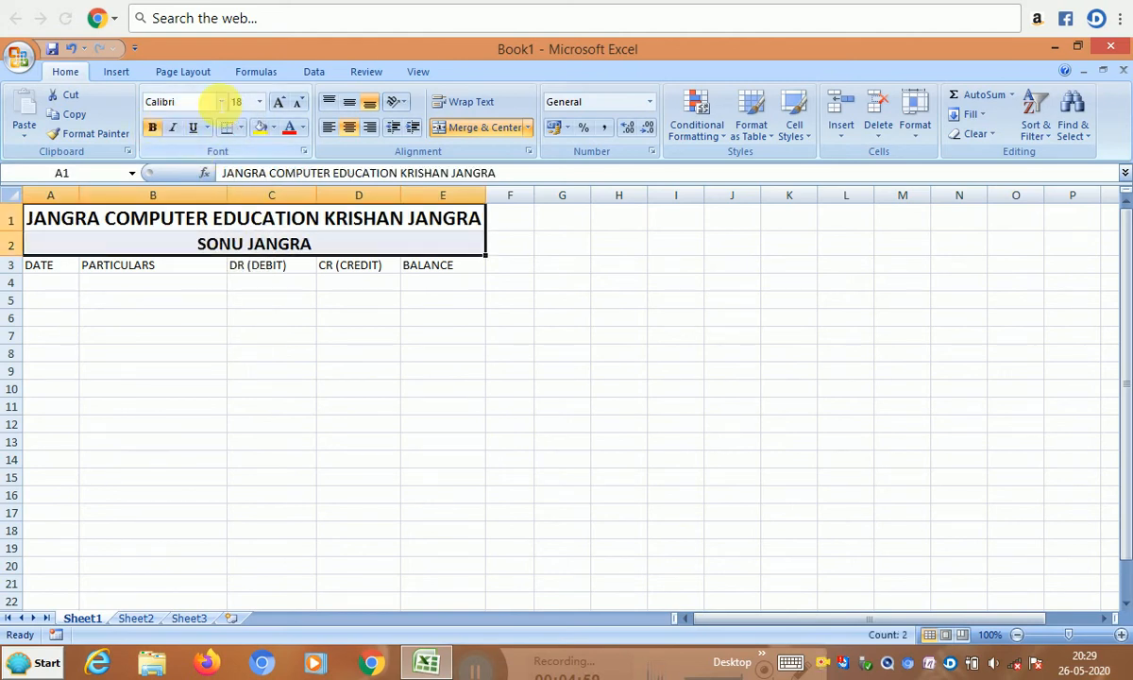
left_click(221, 102)
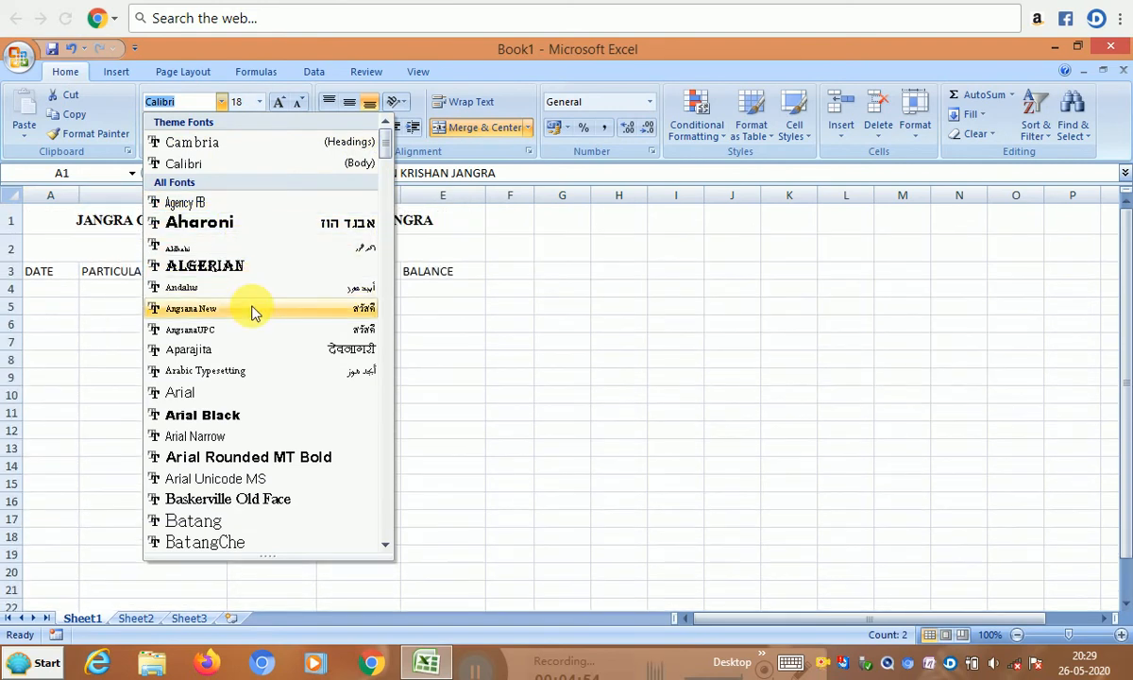
scroll(253, 312, "down", 5)
scroll(235, 263, "down", 2)
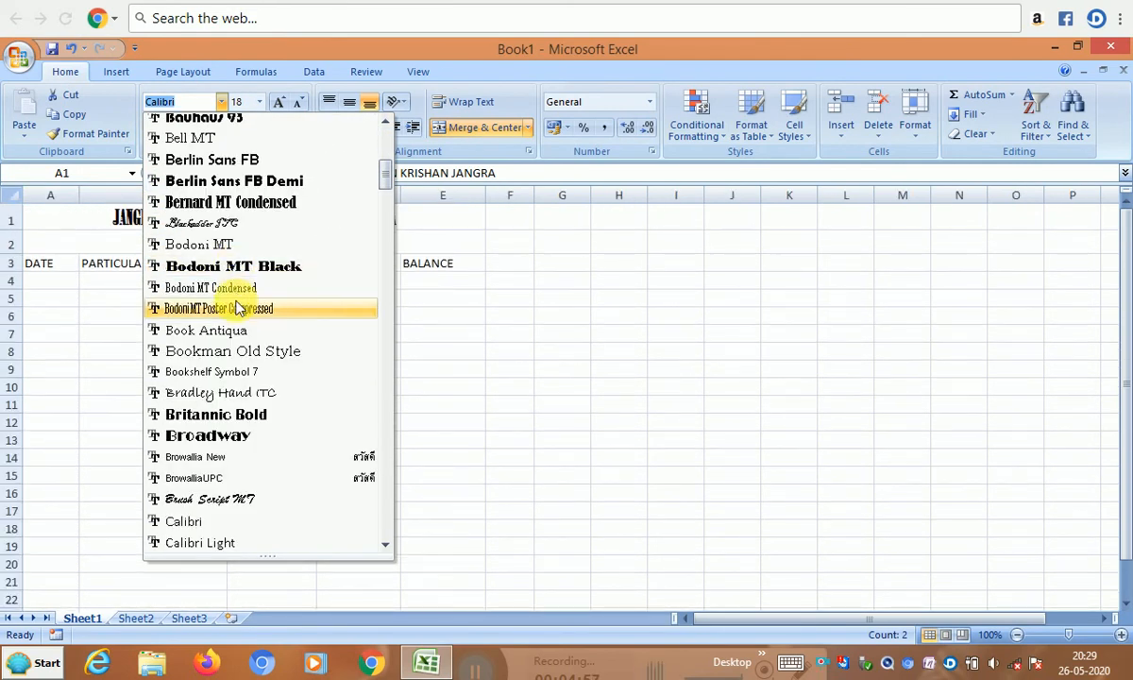
scroll(235, 298, "down", 1)
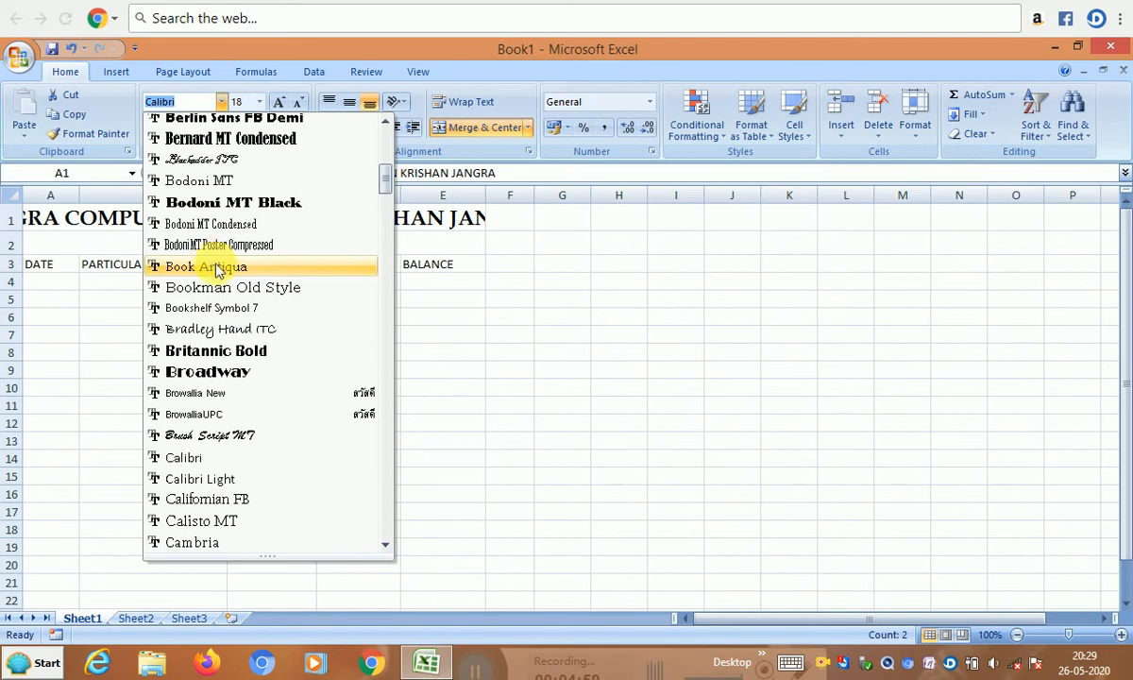
scroll(220, 276, "down", 3)
left_click(222, 268)
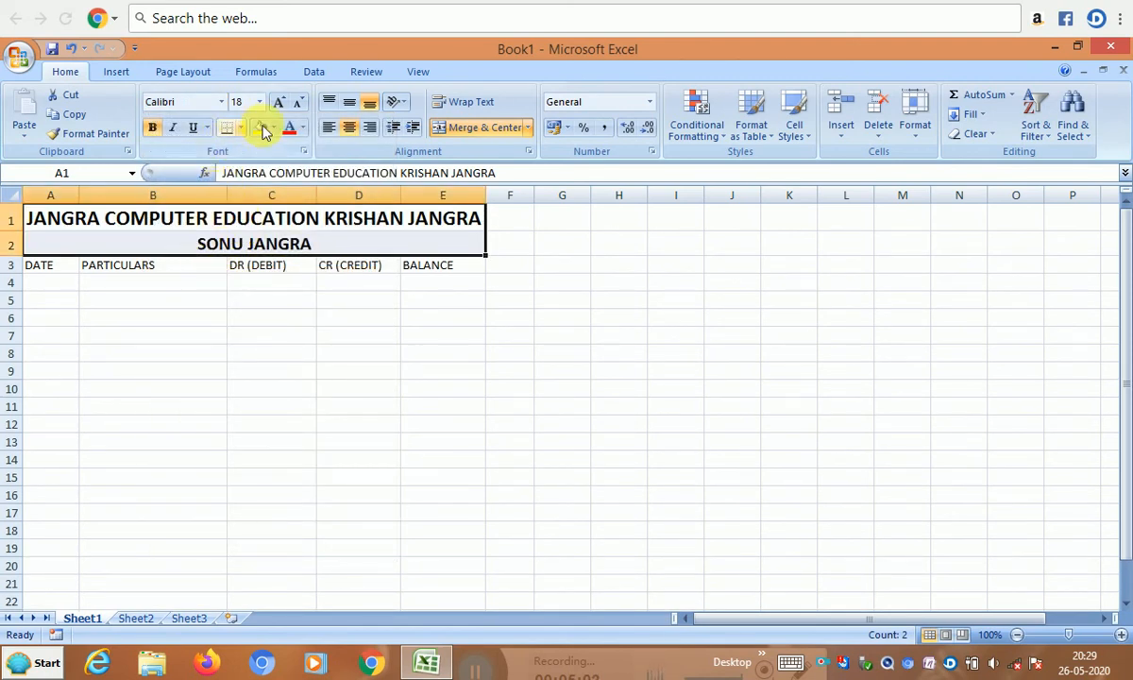
- Color the title red and the name blue, and widen column E slightly
left_click(303, 130)
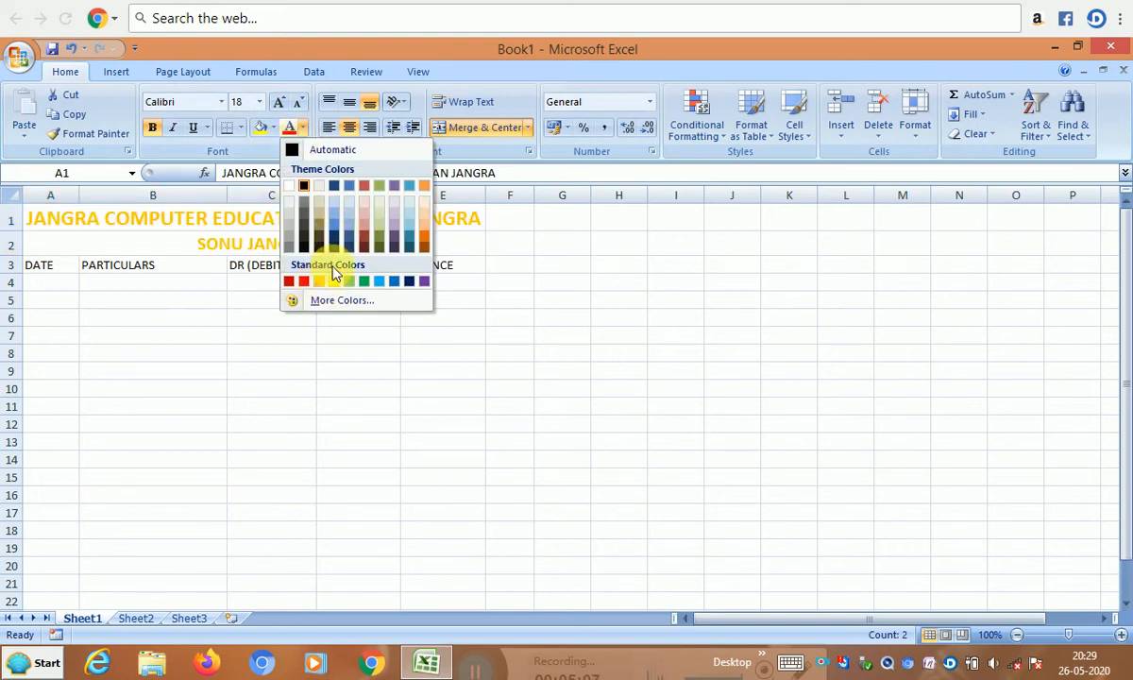
left_click(237, 220)
left_click(237, 221)
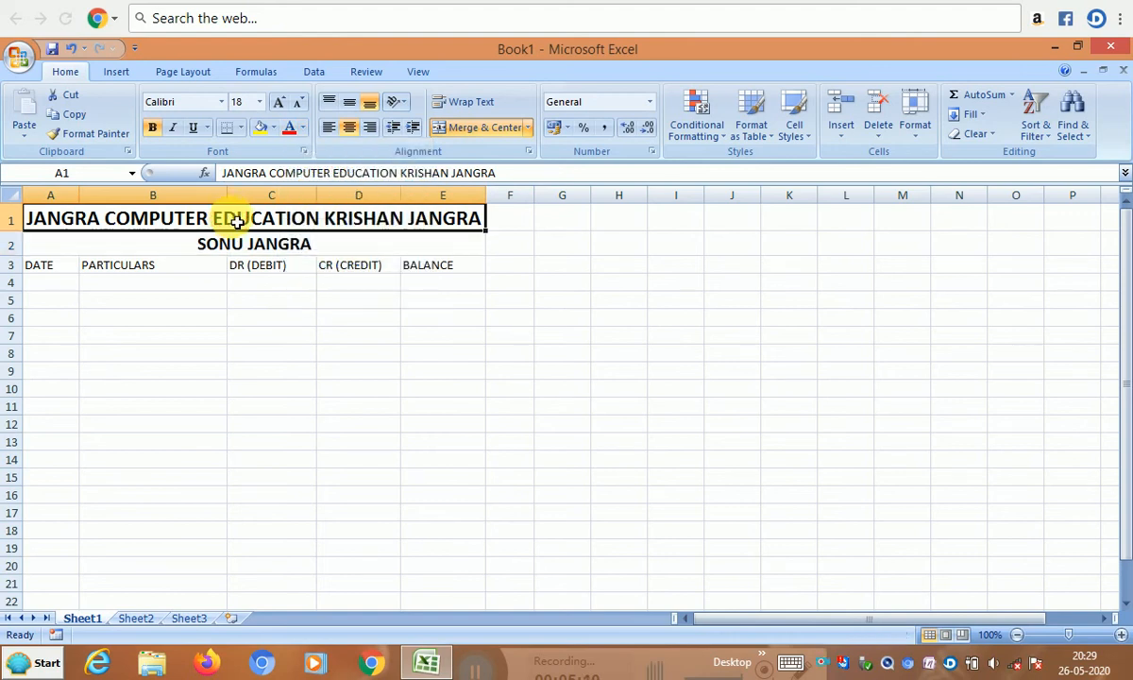
left_click(304, 130)
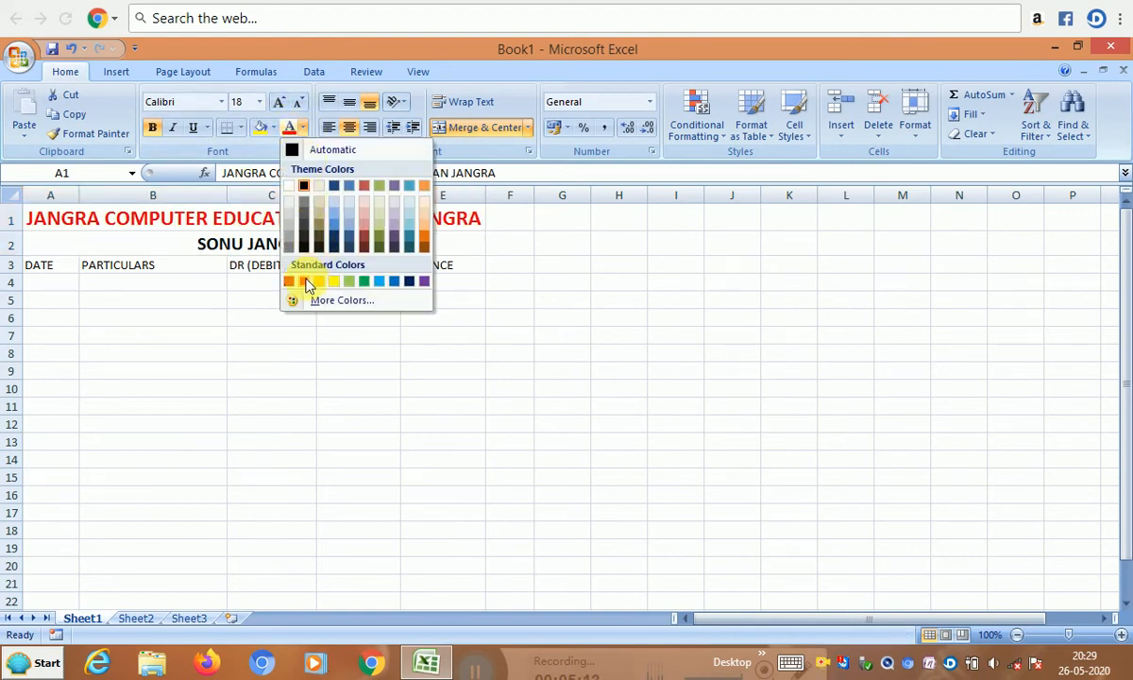
left_click(304, 281)
left_click(299, 250)
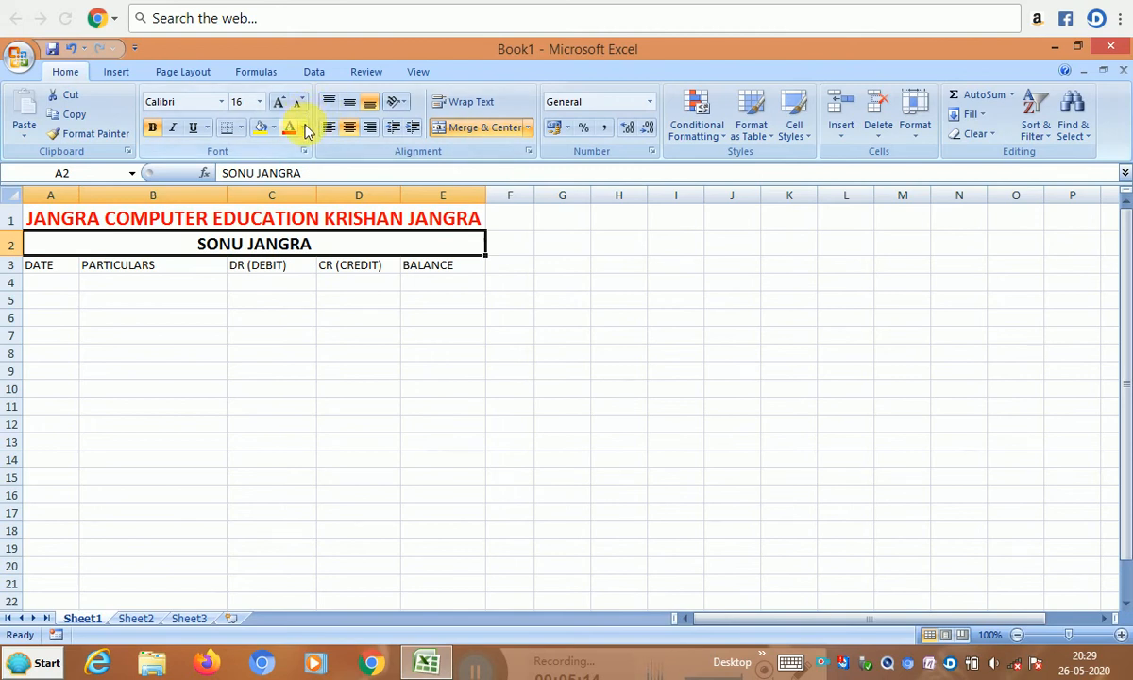
left_click(303, 129)
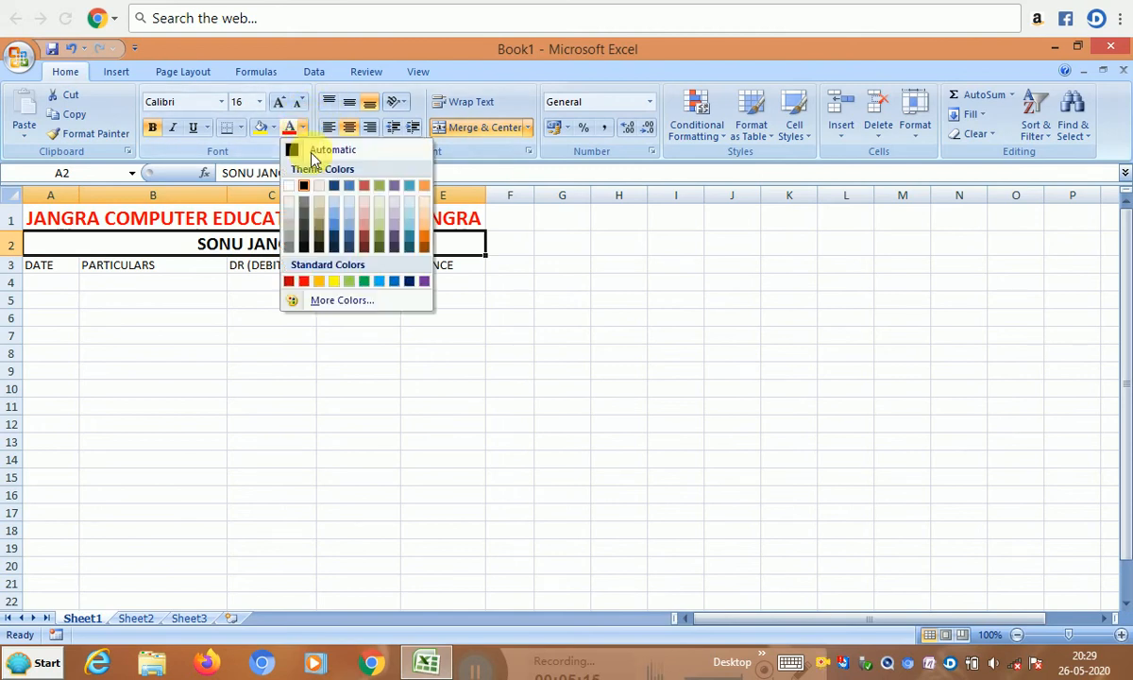
left_click(341, 230)
left_click(297, 219)
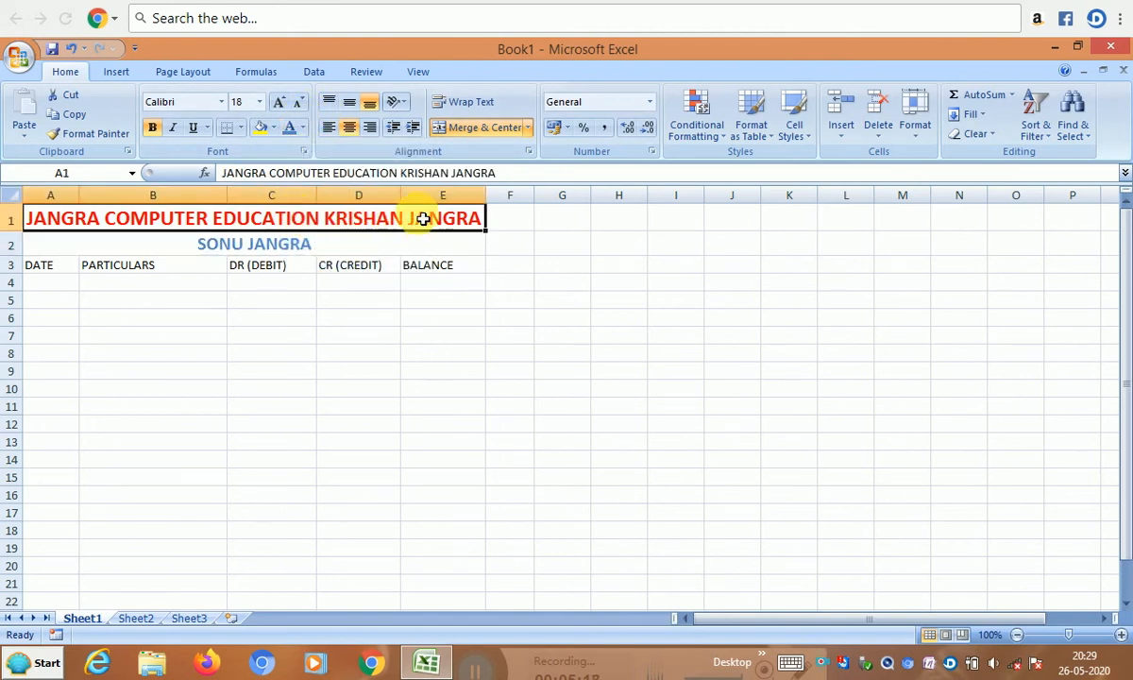
left_click_drag(487, 199, 496, 207)
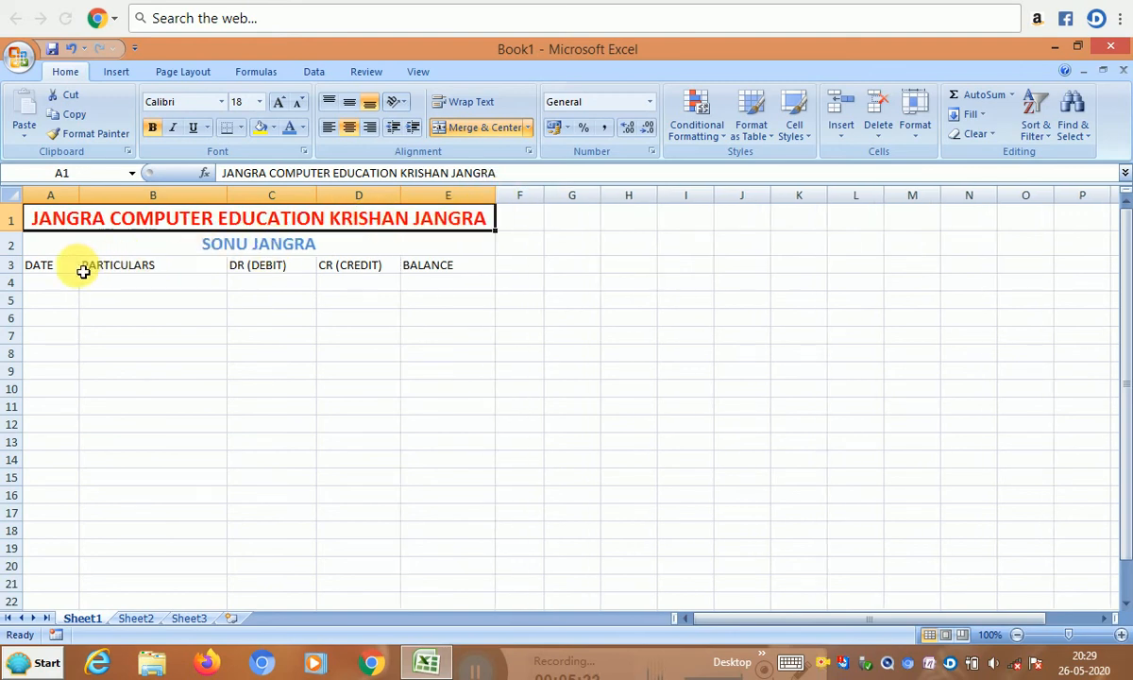
- Make the A3:E3 headers bold at size 14 and widen column C to fit DR (DEBIT)
left_click_drag(62, 269, 432, 271)
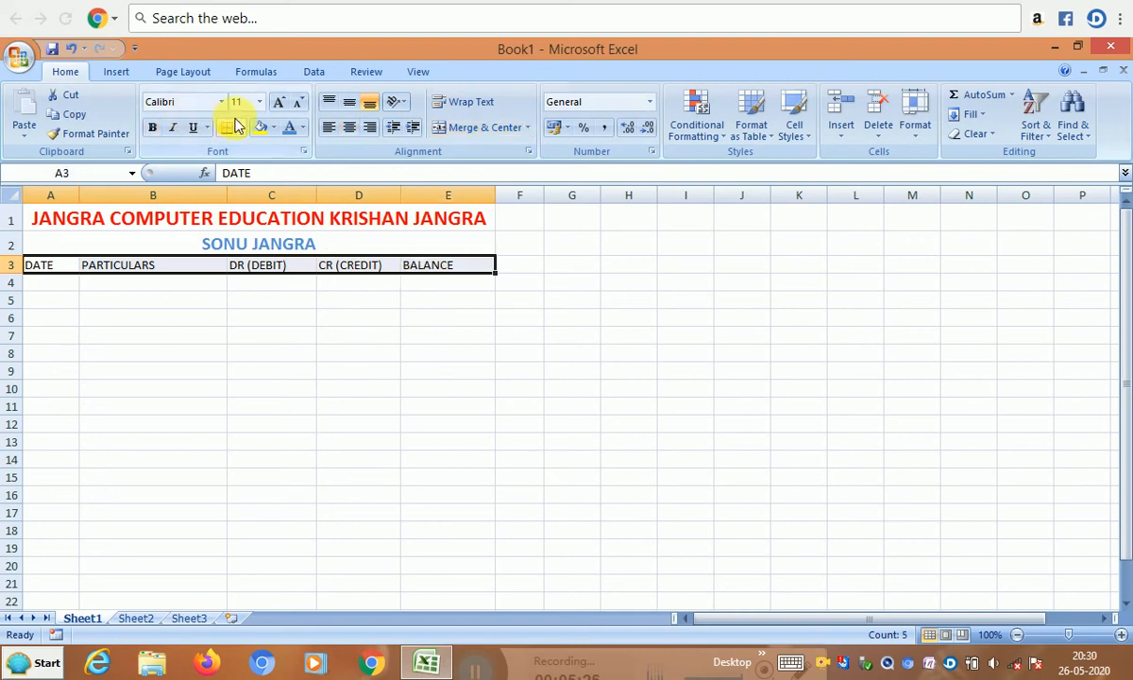
left_click(259, 102)
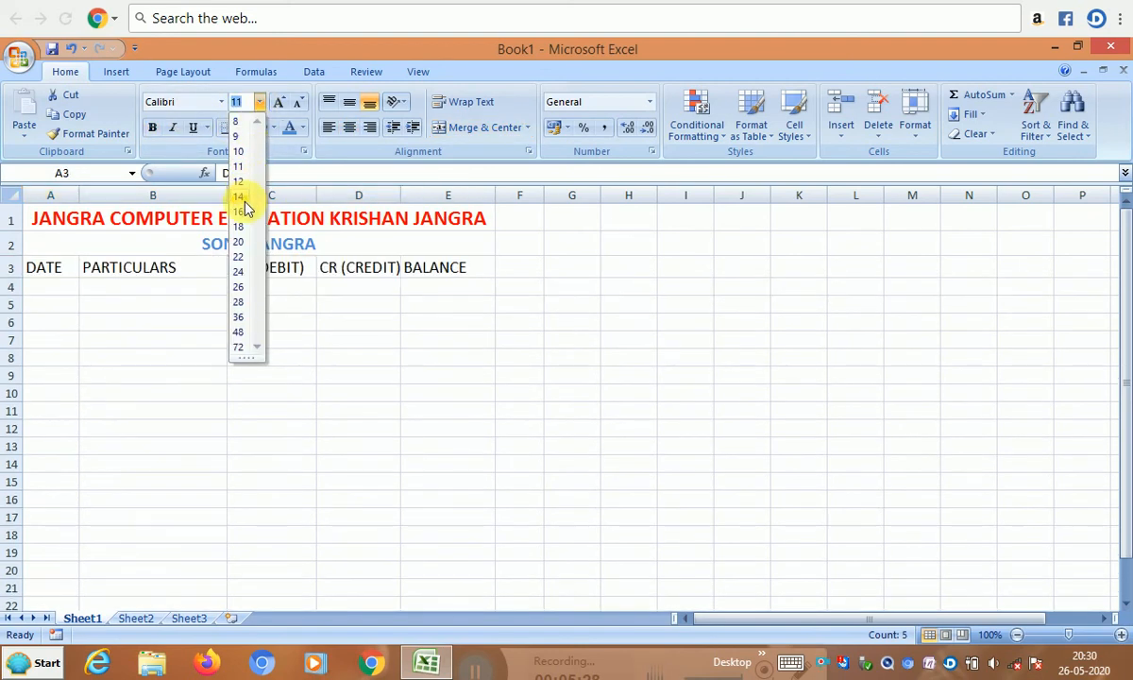
left_click(245, 194)
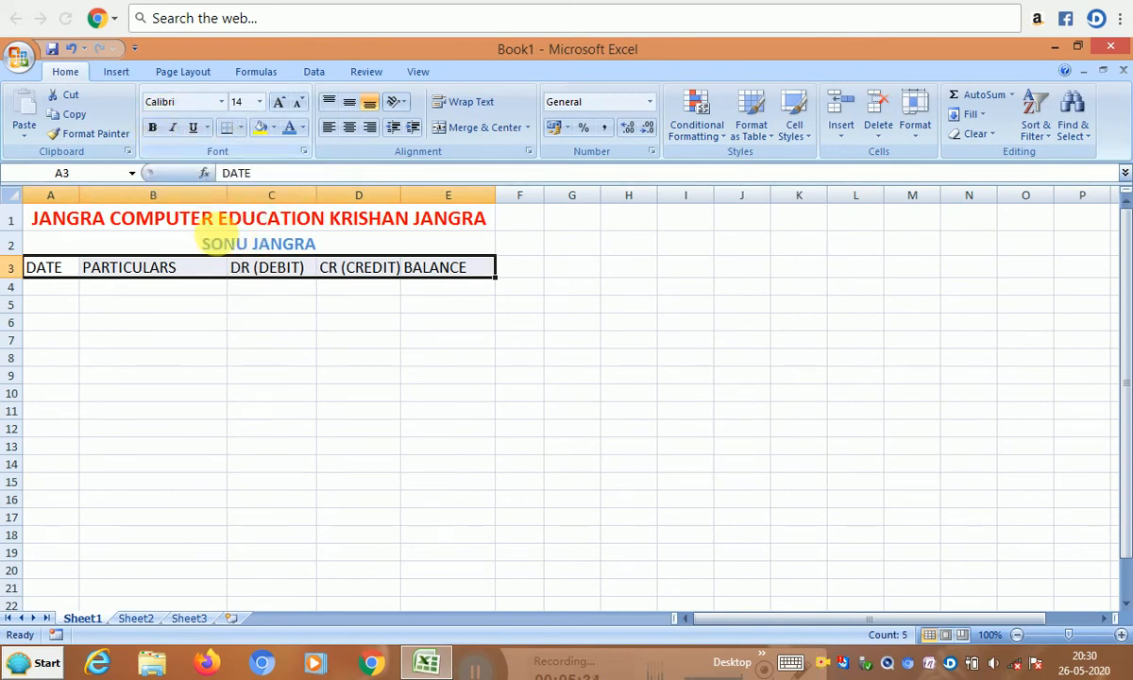
left_click(152, 130)
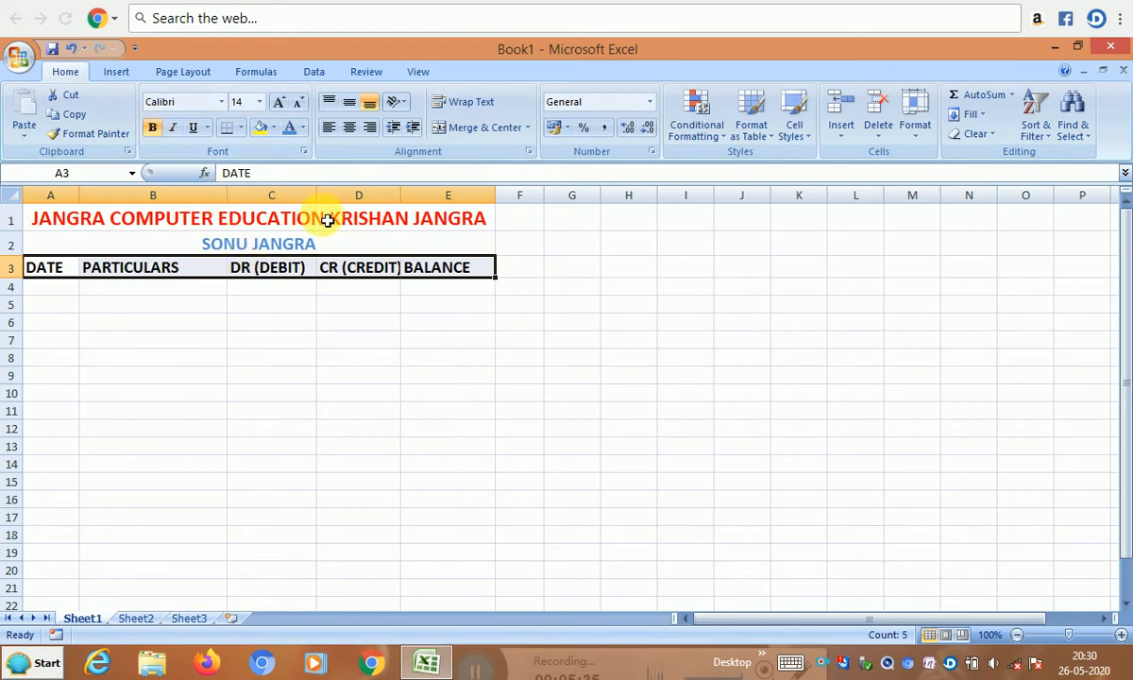
left_click_drag(317, 197, 341, 205)
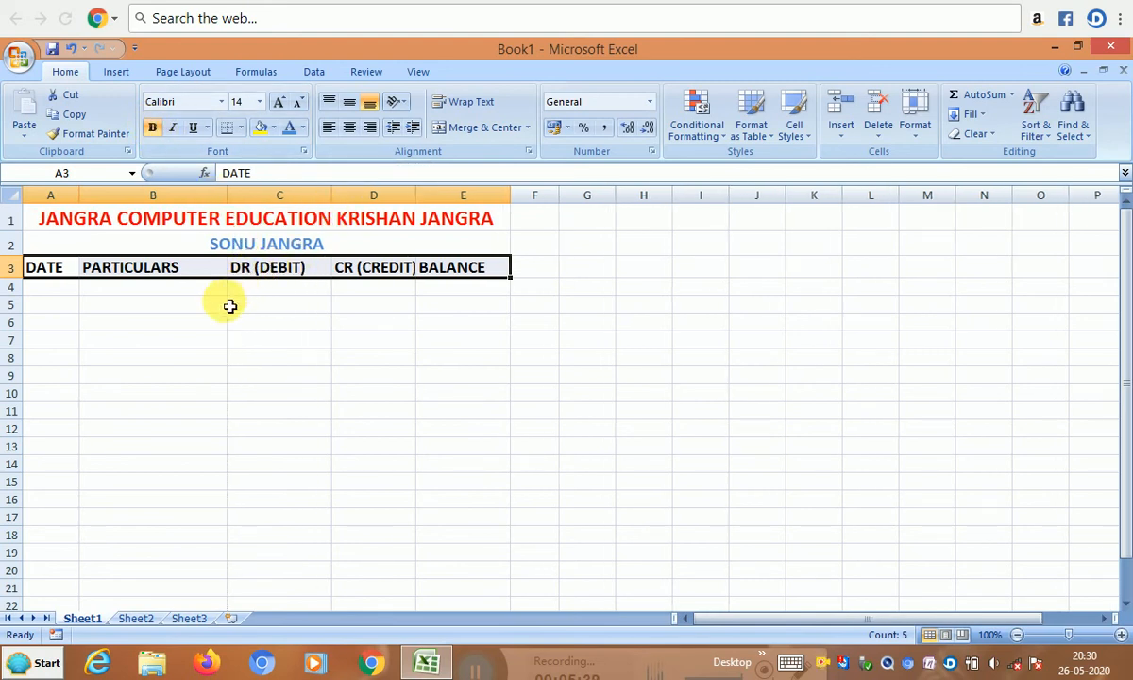
left_click(143, 292)
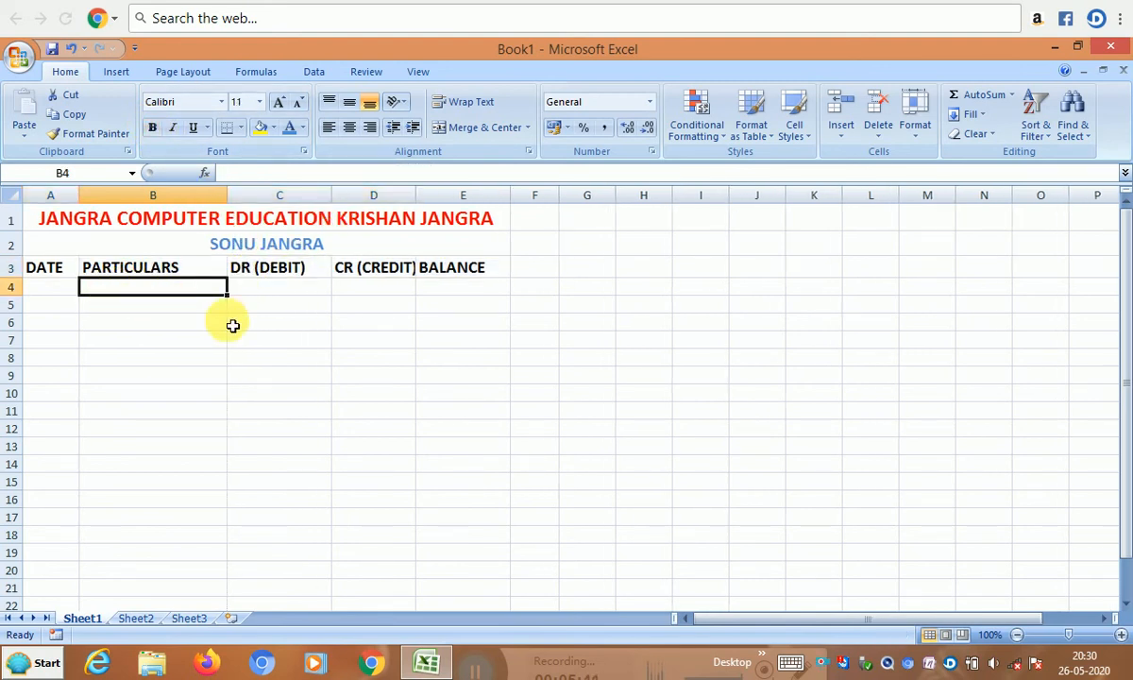
- Select A1:E21 and set the border line color to red
left_click_drag(188, 219, 171, 585)
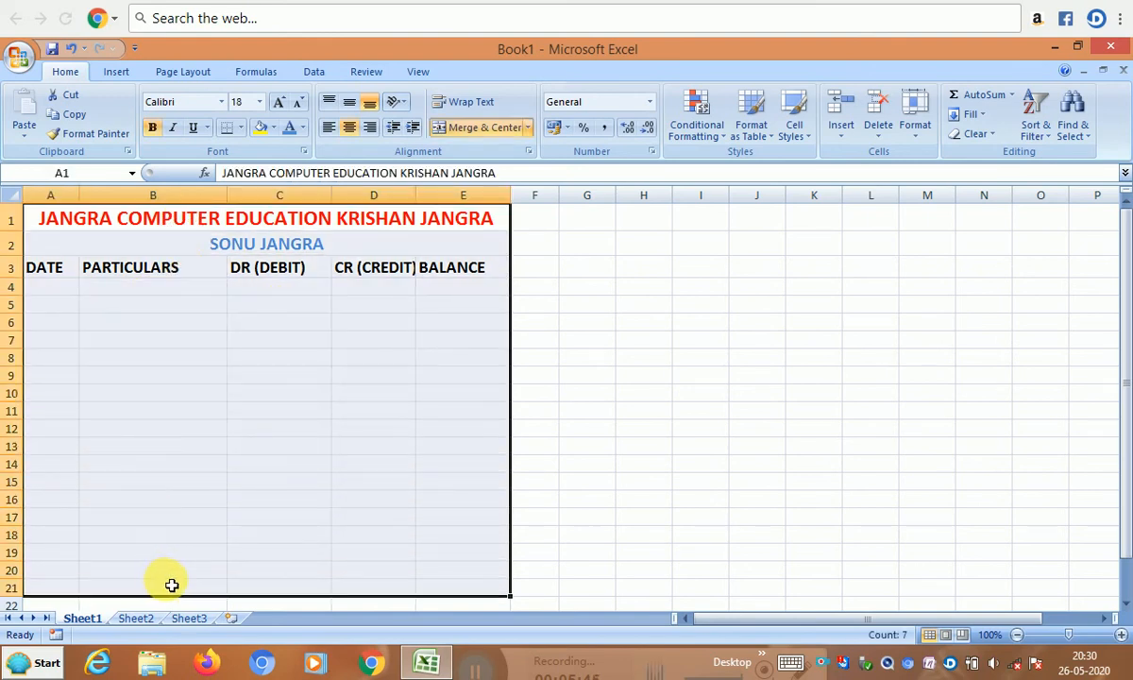
left_click(242, 129)
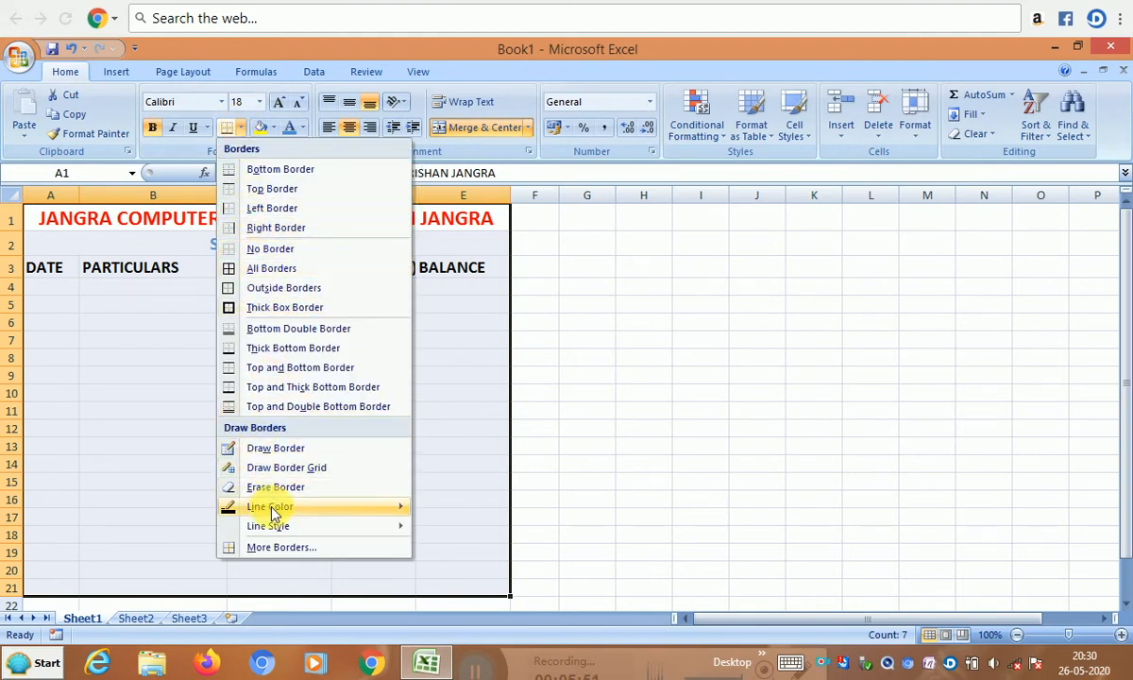
mouse_move(338, 537)
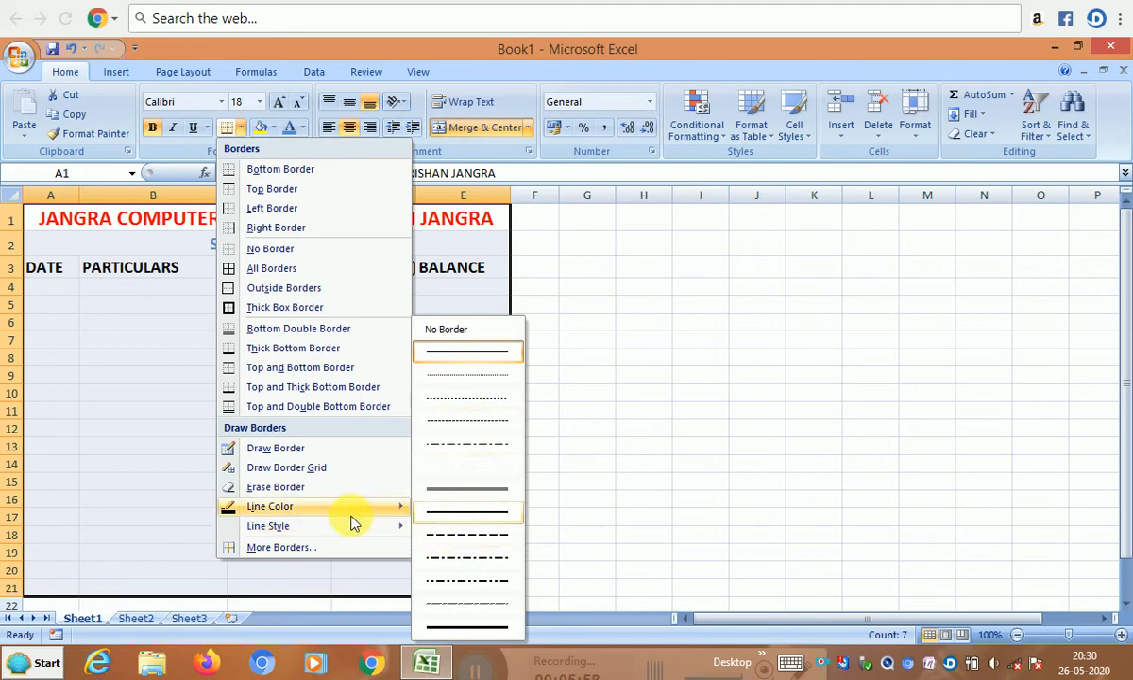
mouse_move(324, 511)
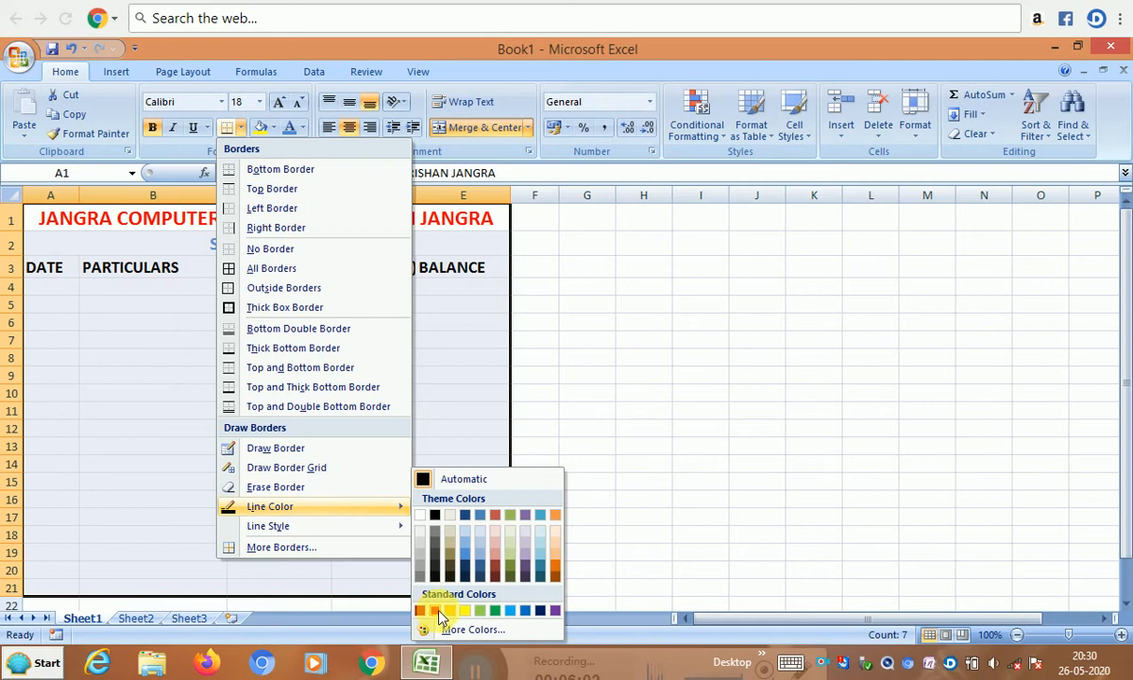
left_click(436, 611)
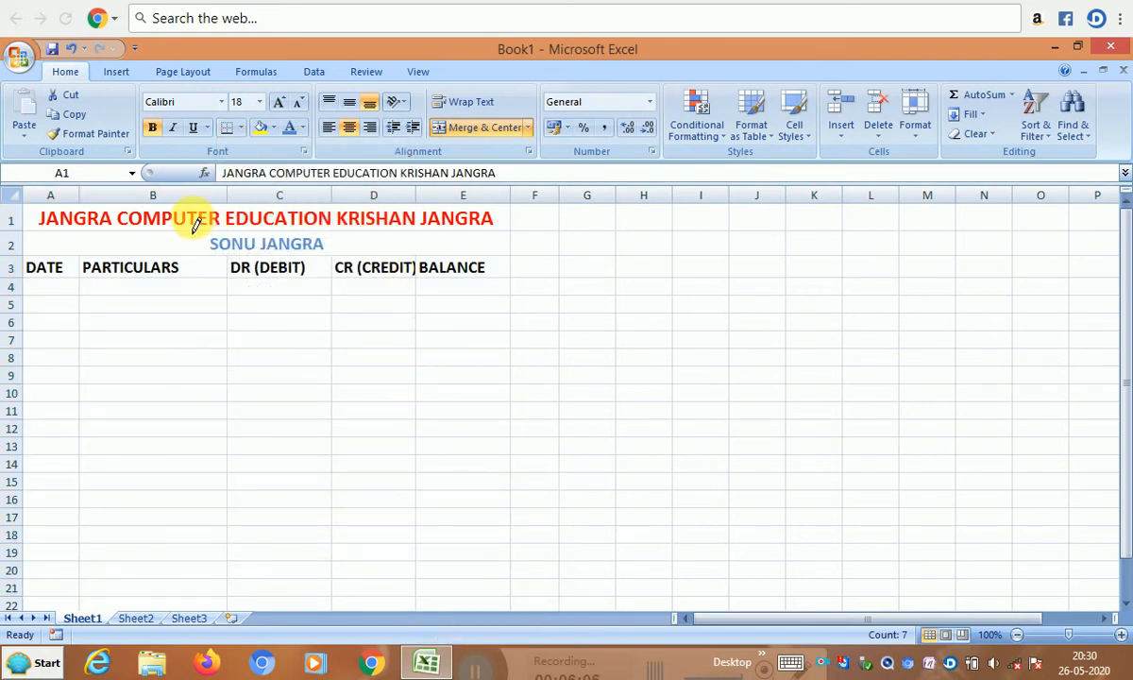
- Undo the accidental entry that cleared the name line
left_click(241, 128)
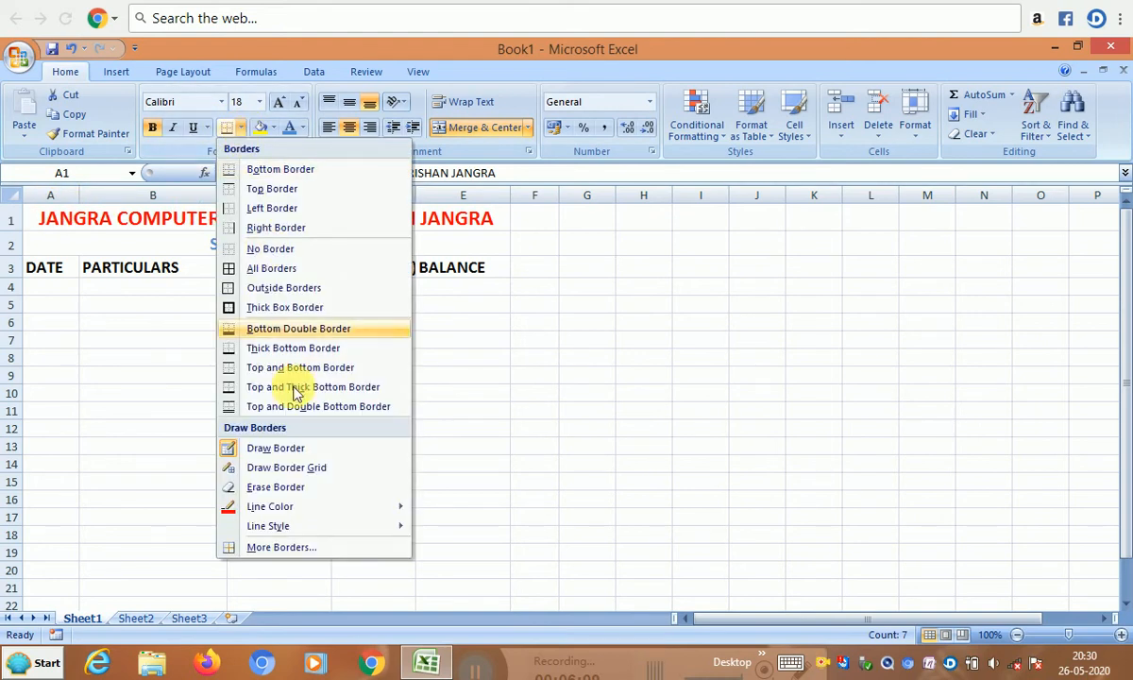
left_click(470, 248)
key("Return")
type("'")
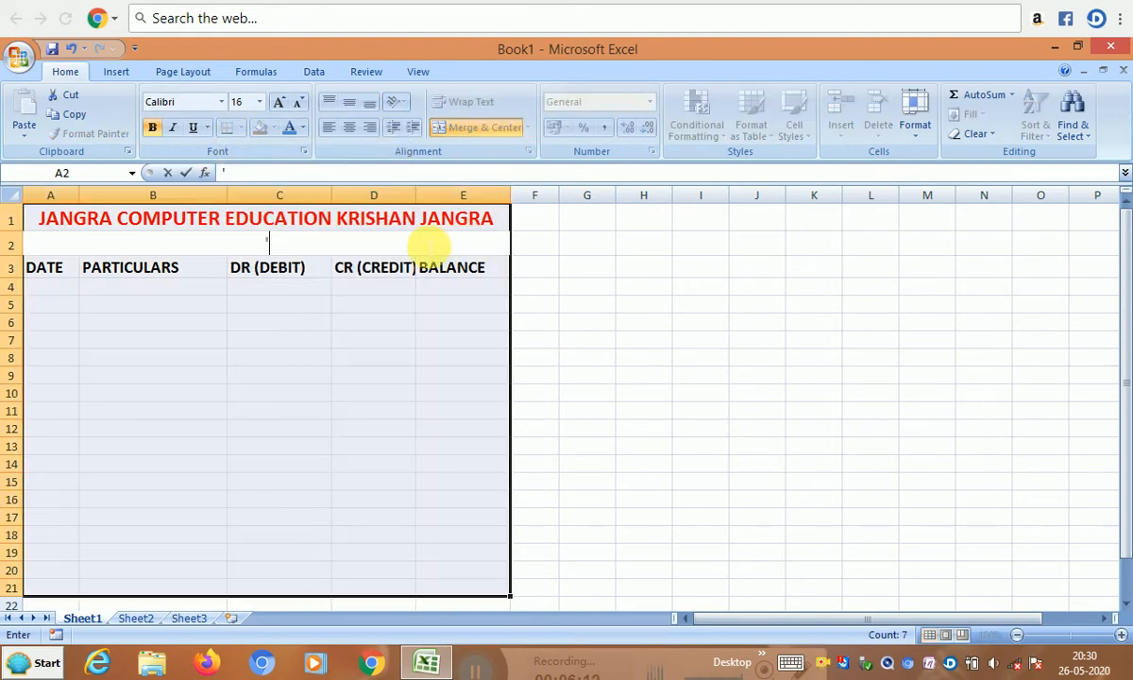
left_click(277, 224)
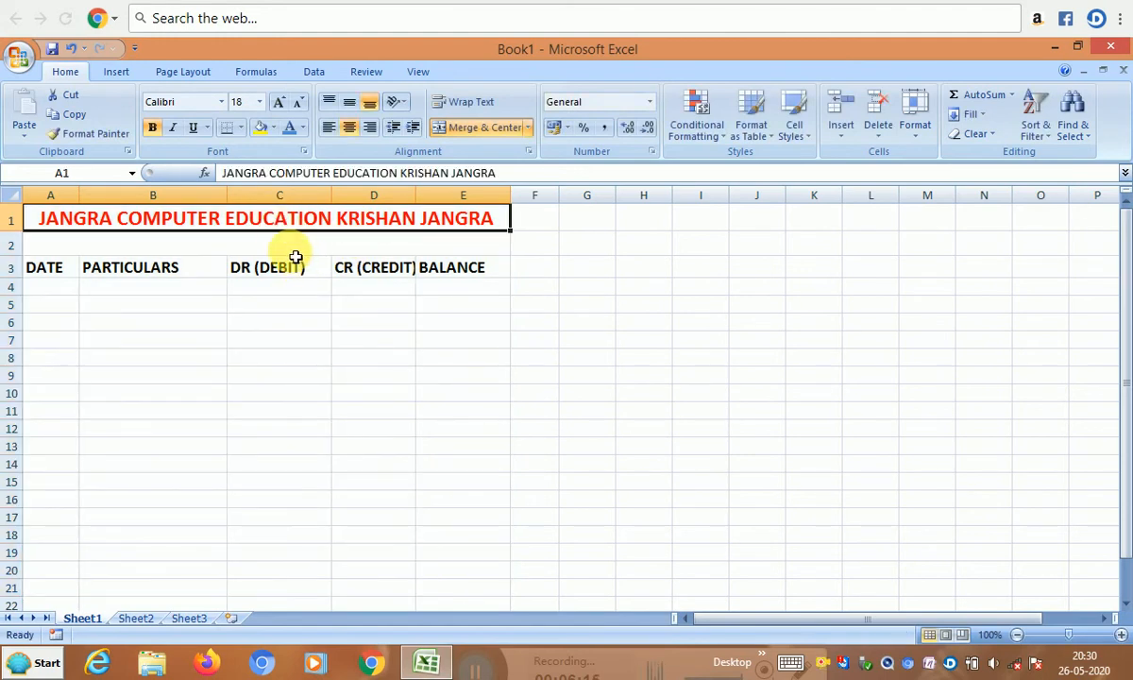
key("ctrl+z")
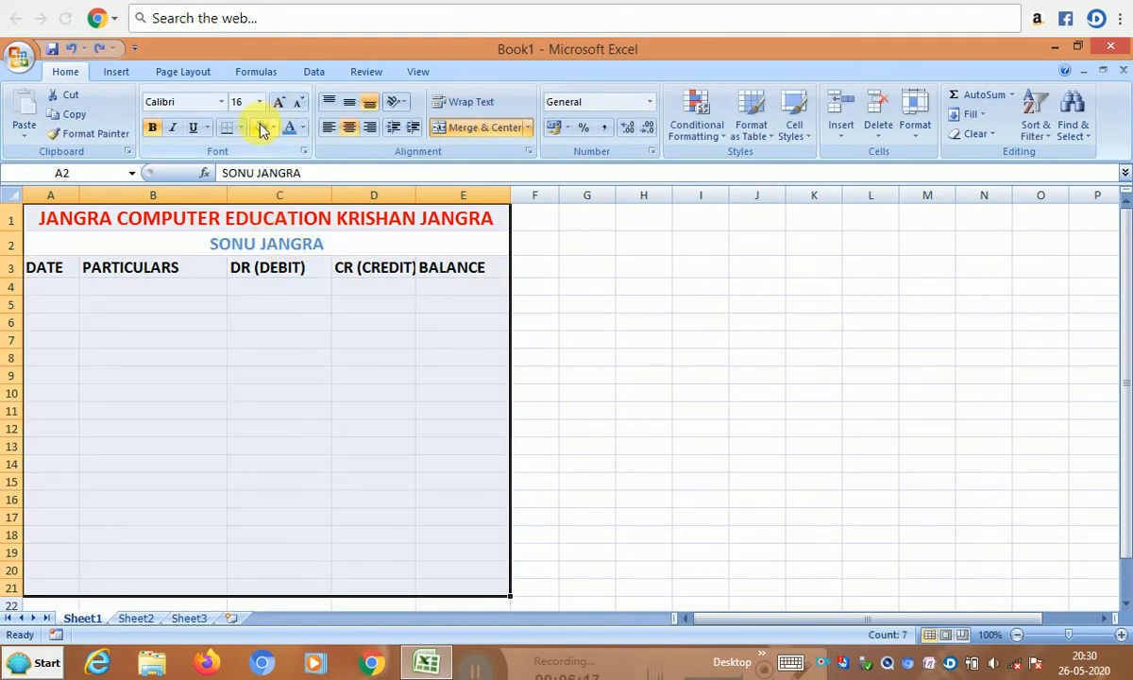
- Apply All Borders to A1:E21 to draw the red ledger grid
left_click(241, 129)
left_click(275, 271)
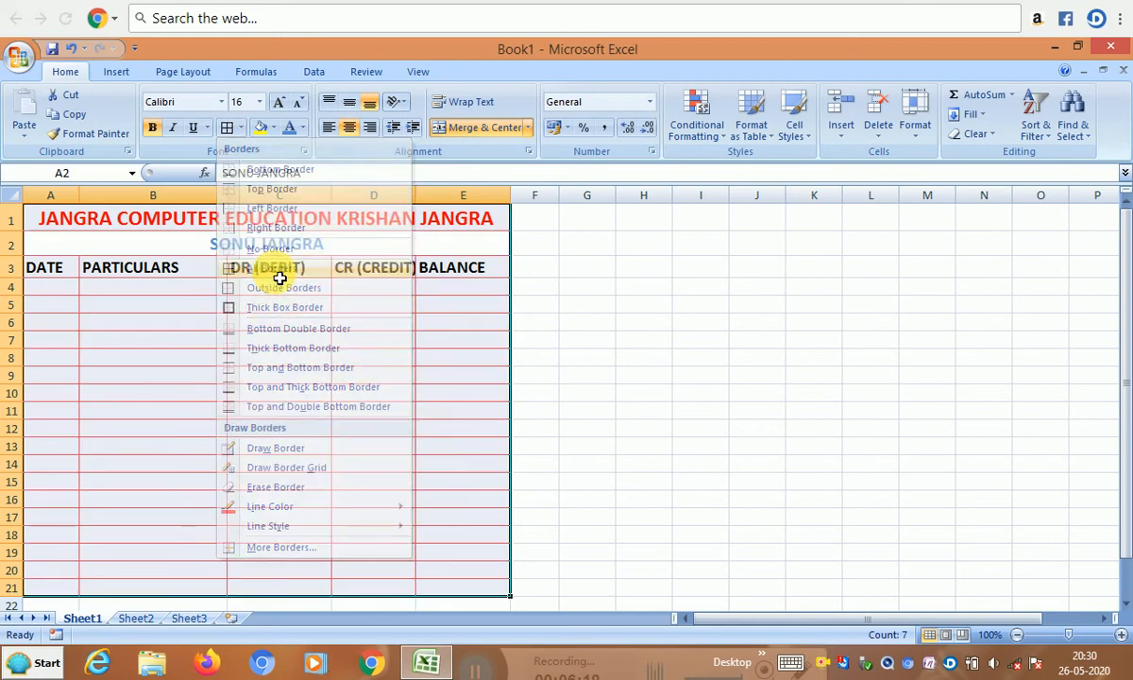
left_click(273, 326)
scroll(278, 342, "down", 1)
scroll(283, 344, "up", 1)
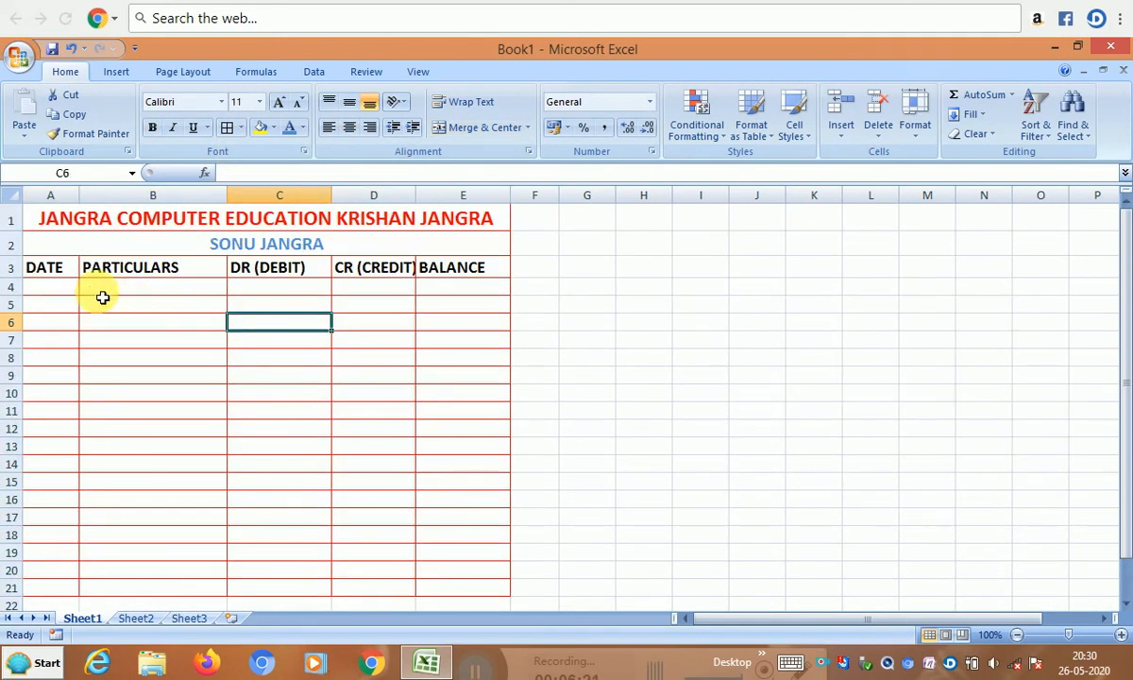
left_click(69, 292)
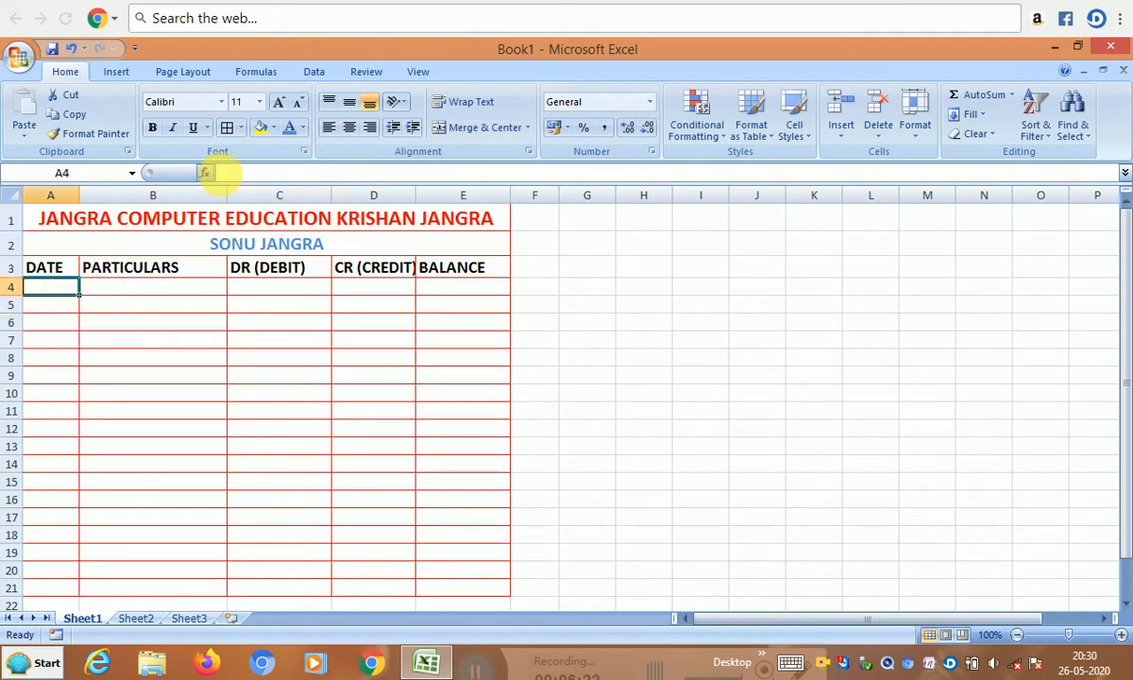
left_click(242, 128)
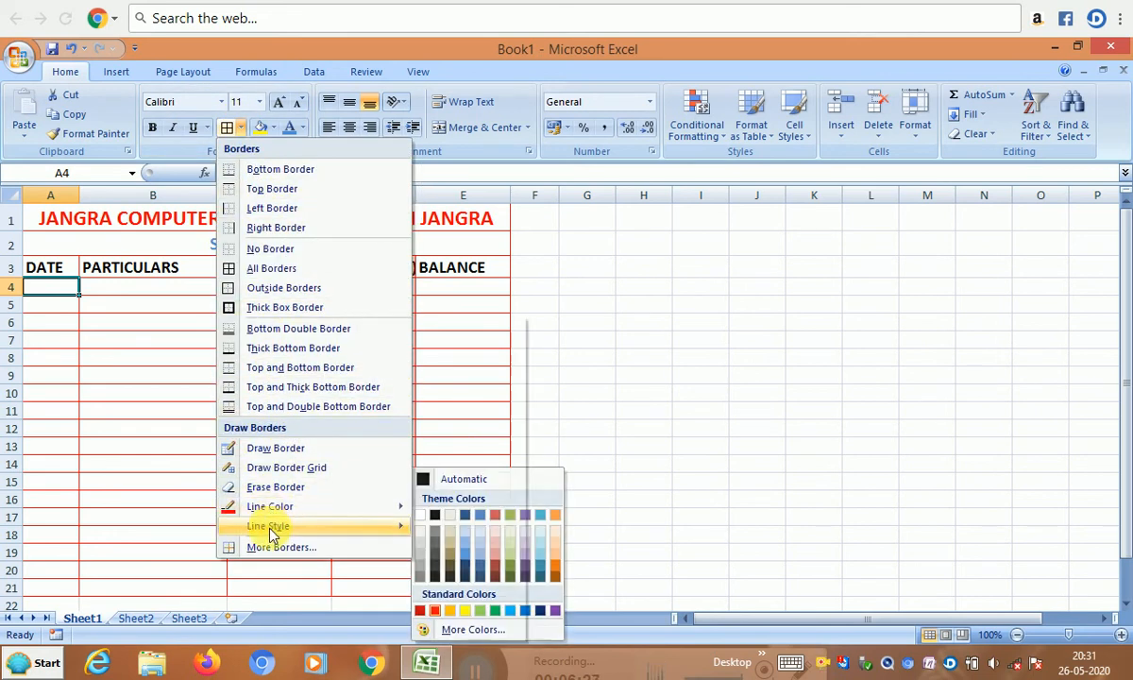
mouse_move(271, 535)
left_click(147, 347)
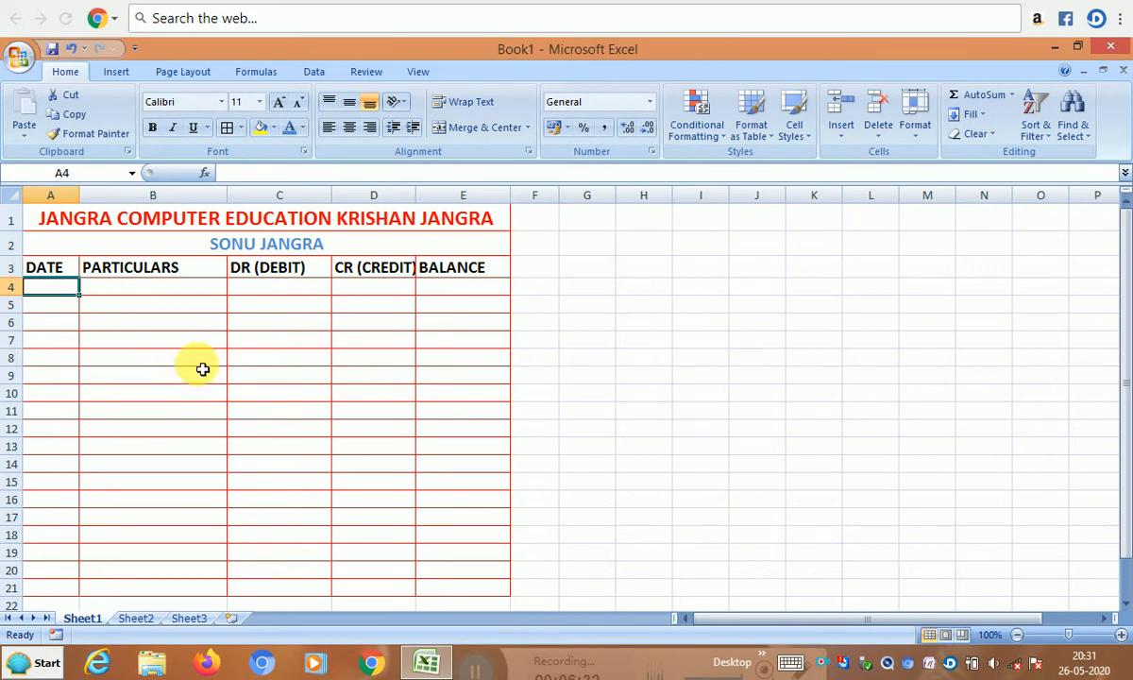
scroll(202, 369, "up", 1)
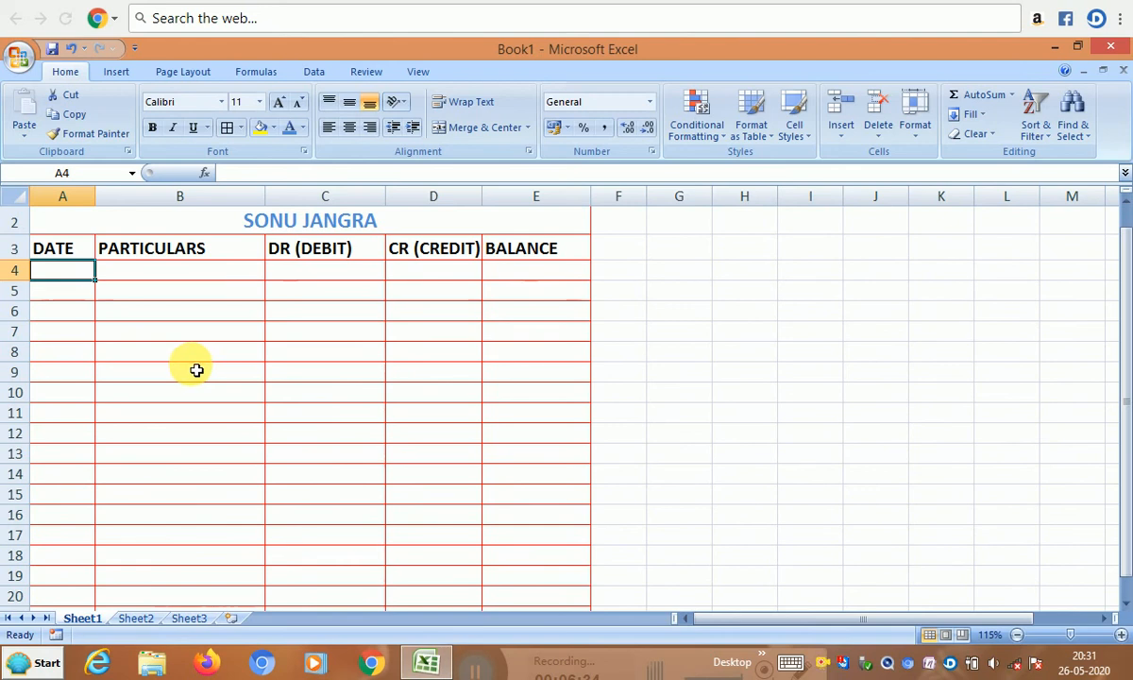
scroll(195, 372, "up", 1)
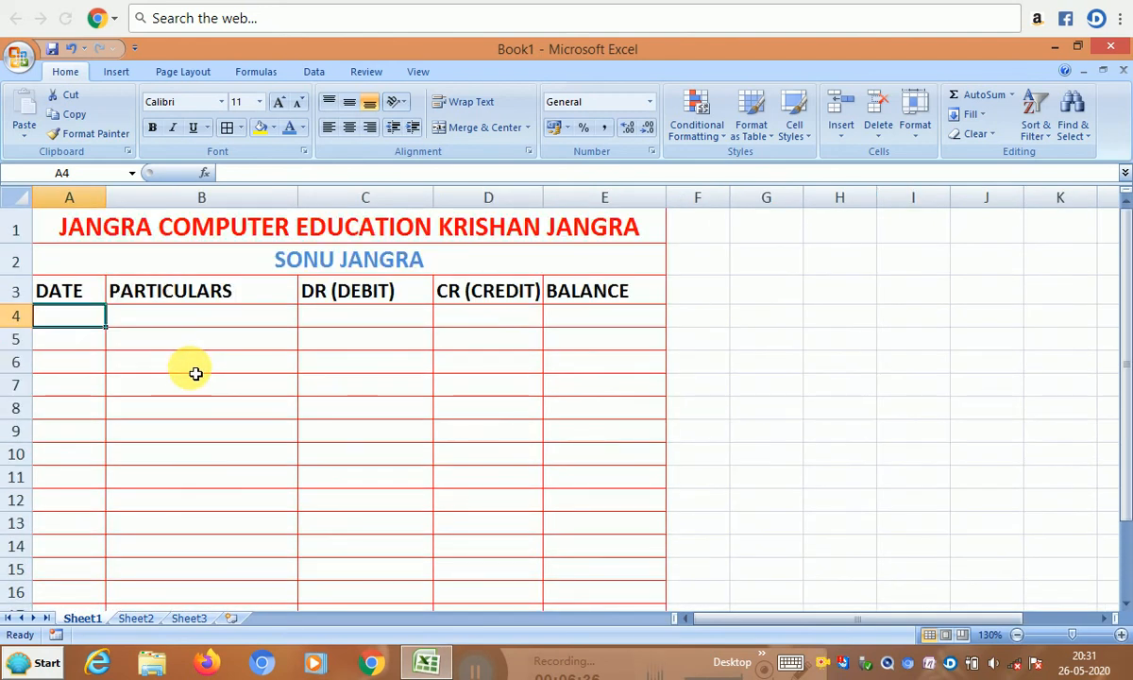
left_click(156, 240)
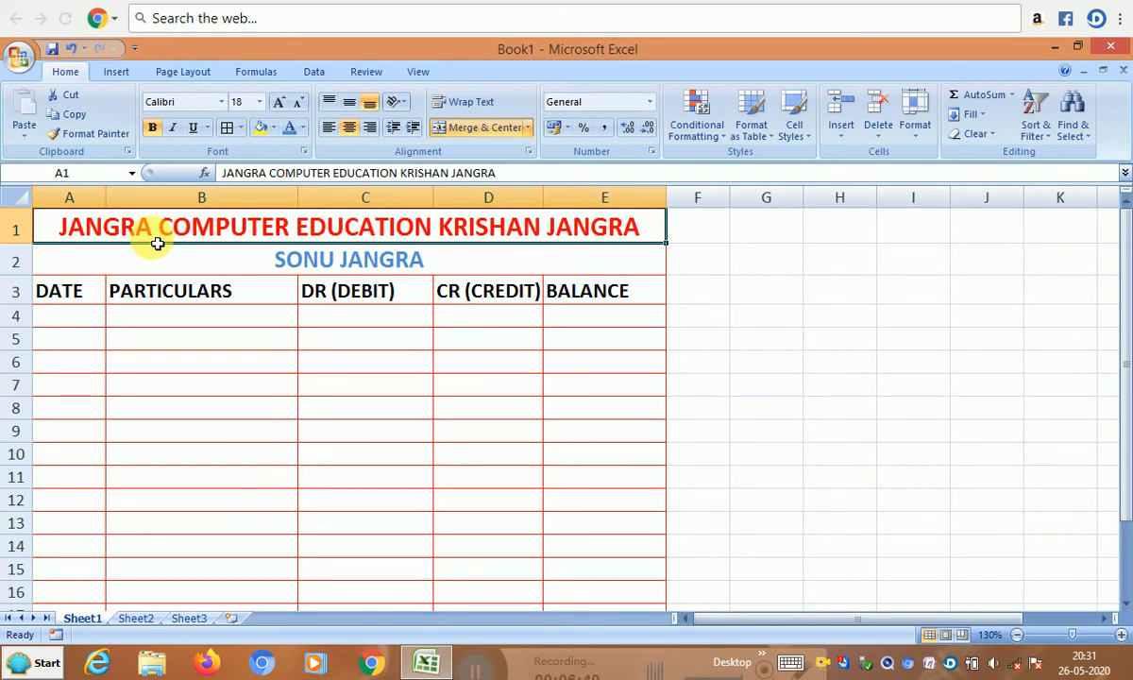
left_click(208, 272)
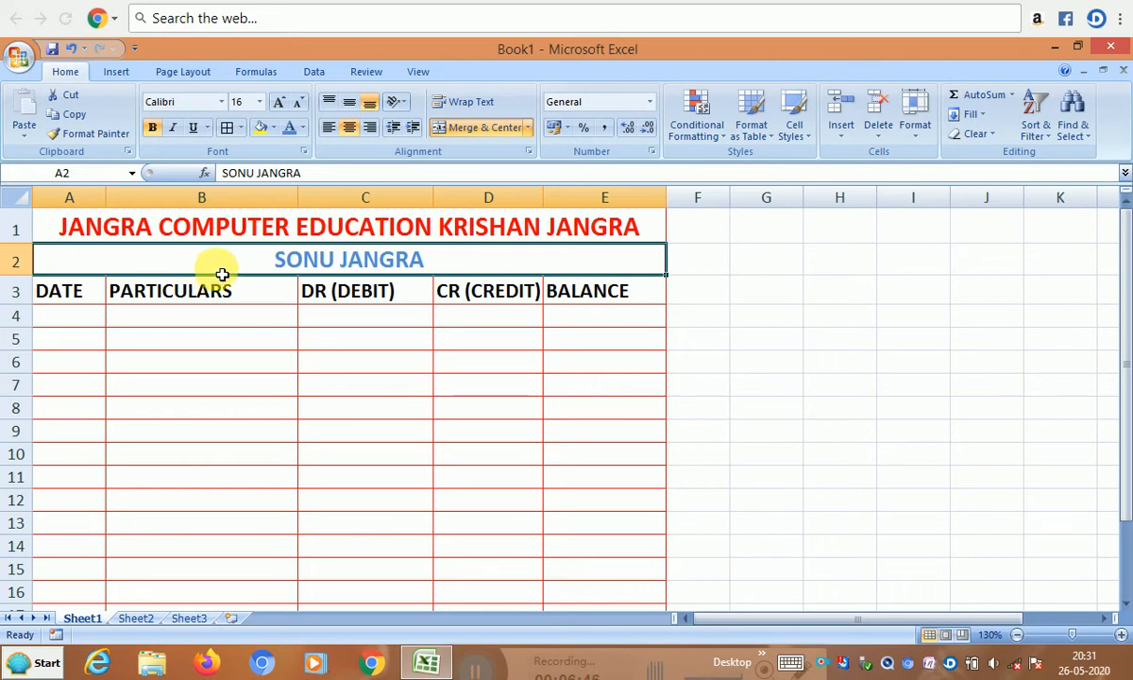
left_click(89, 301)
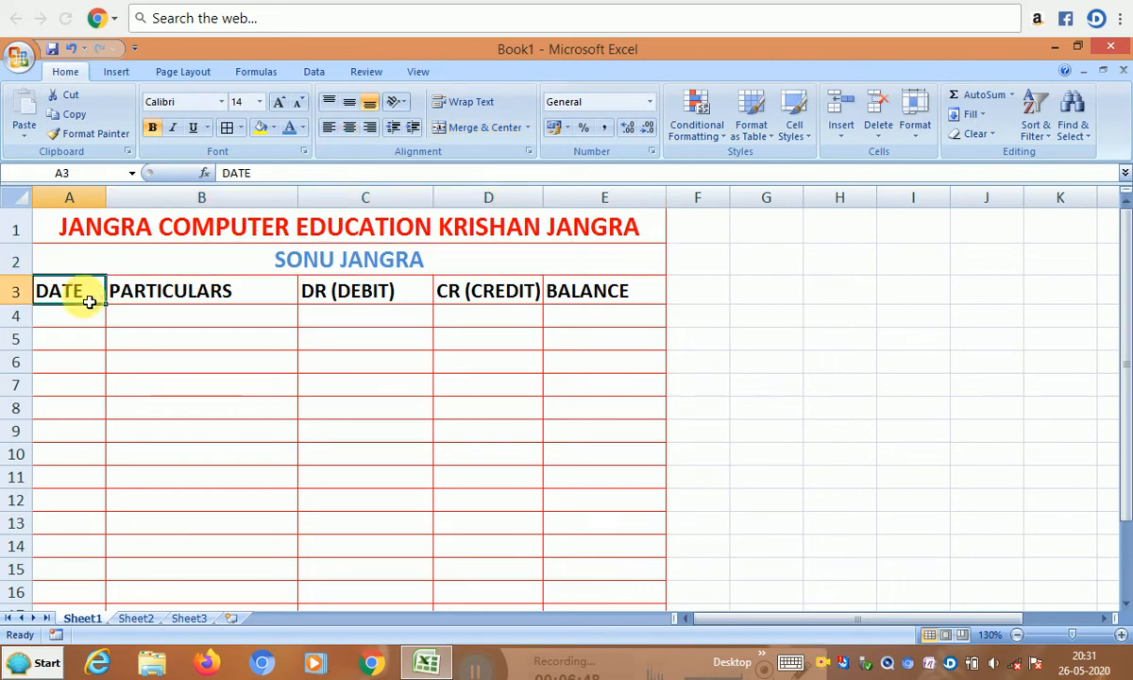
left_click(89, 319)
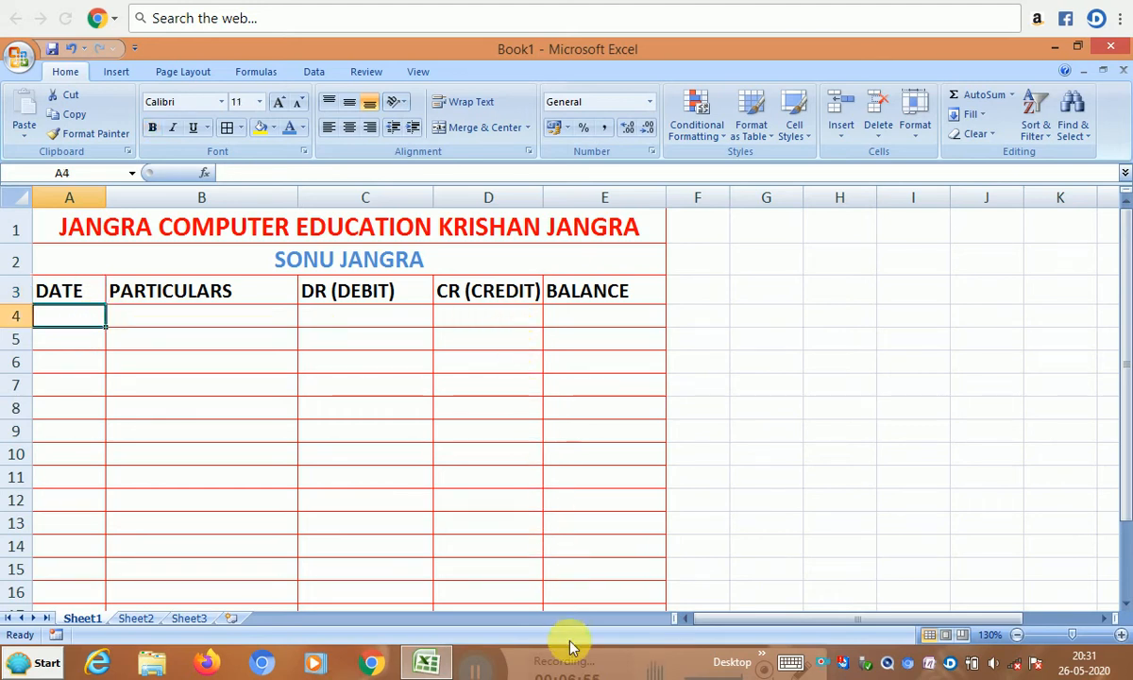
- Enter 1-2-2020 in A4 as the first entry's date
type("1-2-")
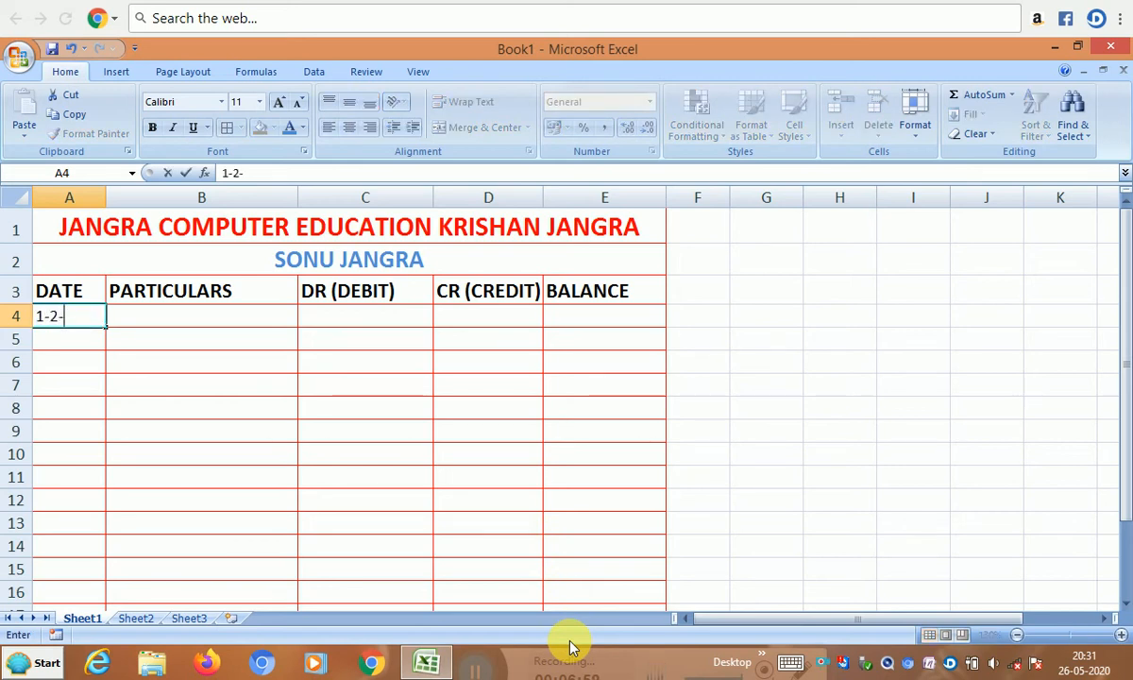
type("2020")
key("Tab")
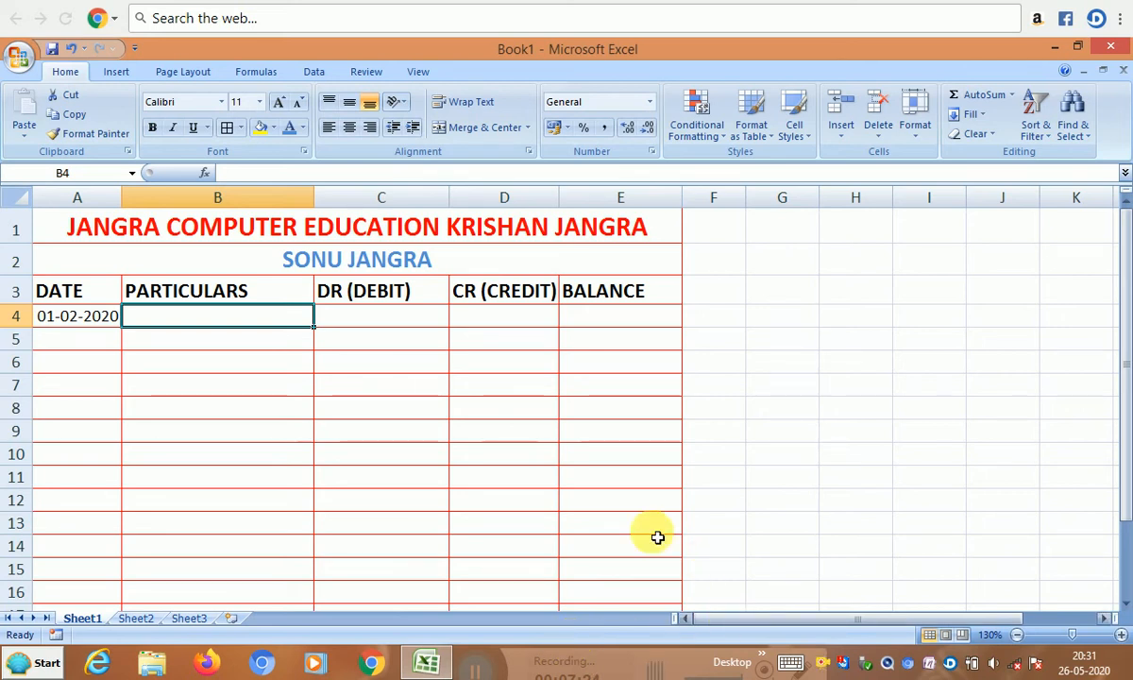
left_click_drag(367, 317, 349, 406)
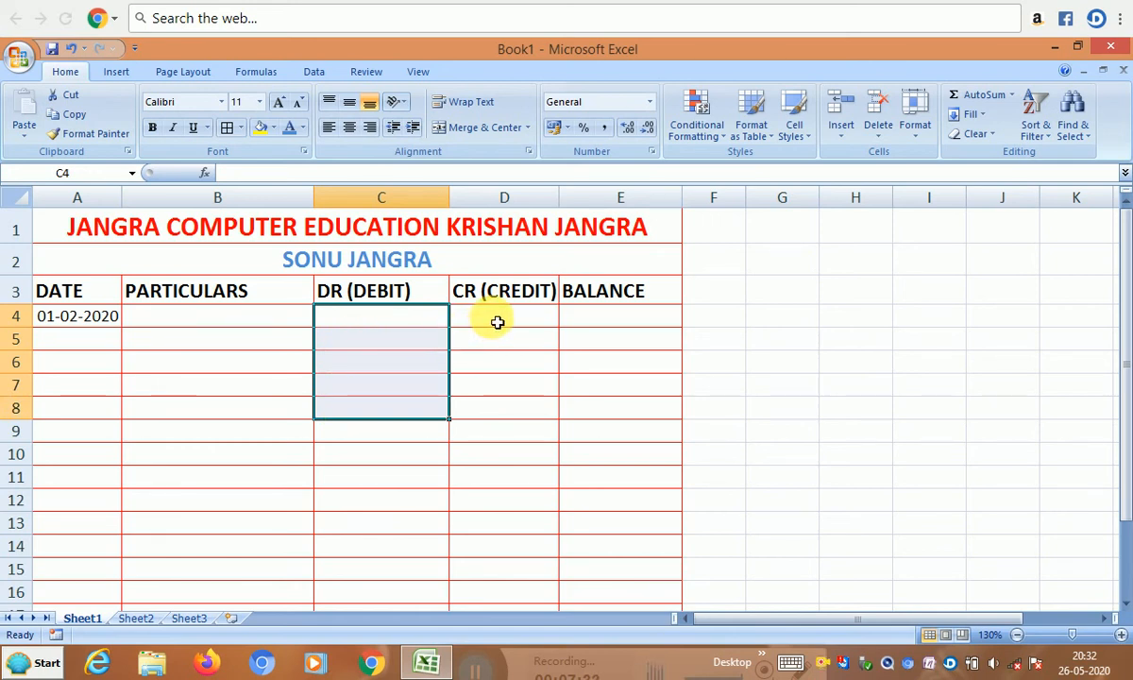
left_click_drag(497, 323, 493, 431)
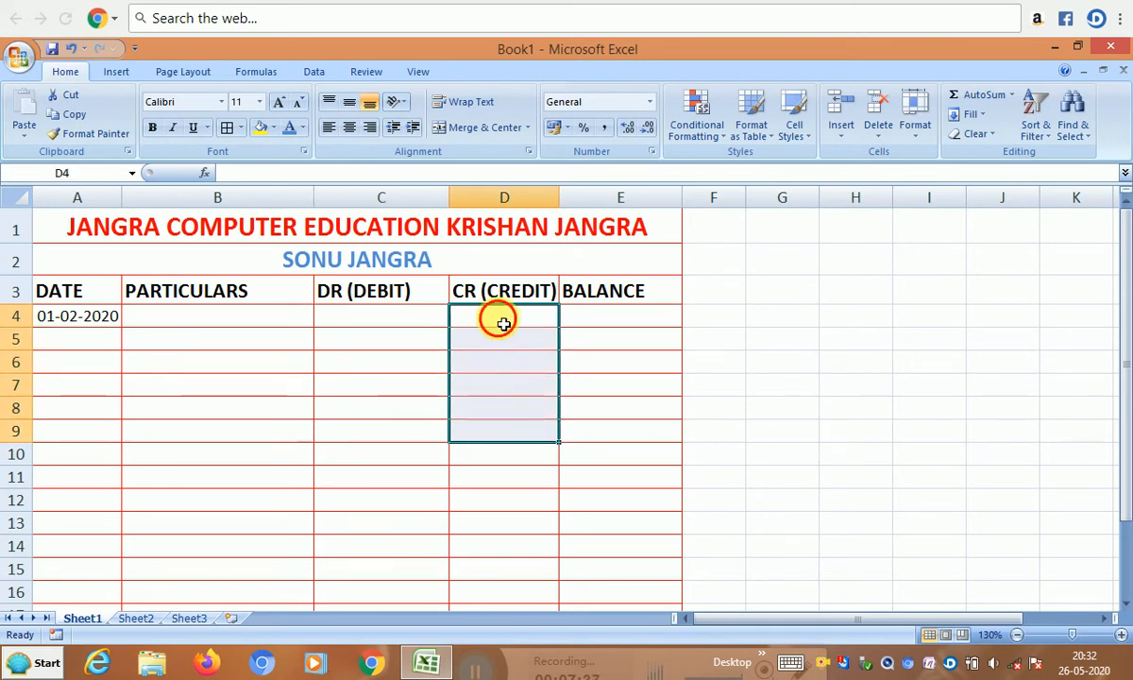
left_click_drag(498, 319, 500, 407)
left_click_drag(401, 319, 405, 401)
left_click(274, 321)
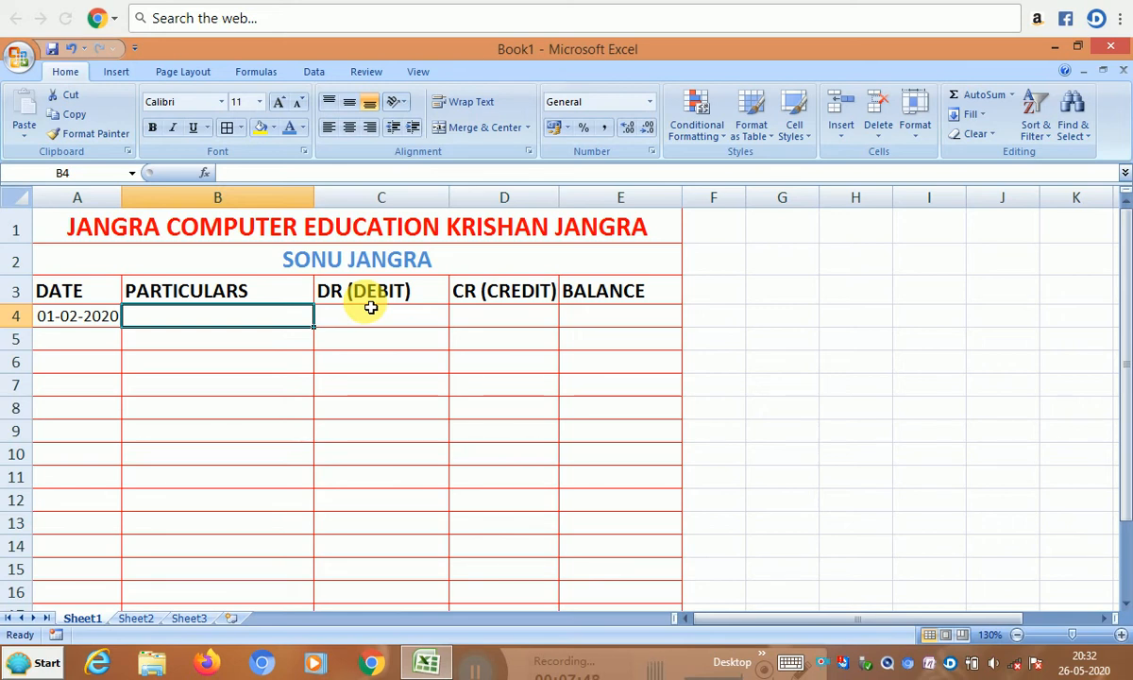
- Enter BY MOBILE*4*1200 as the B4 particulars, then move to the credit cell D4
type("BV")
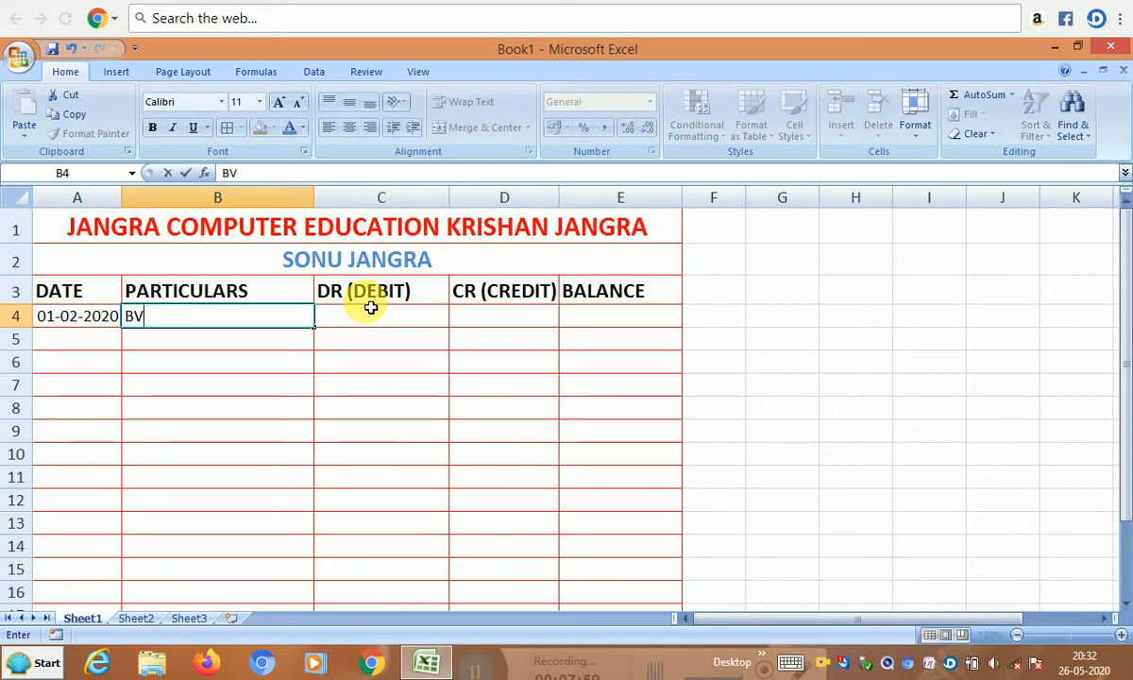
key("BackSpace")
type("Y ")
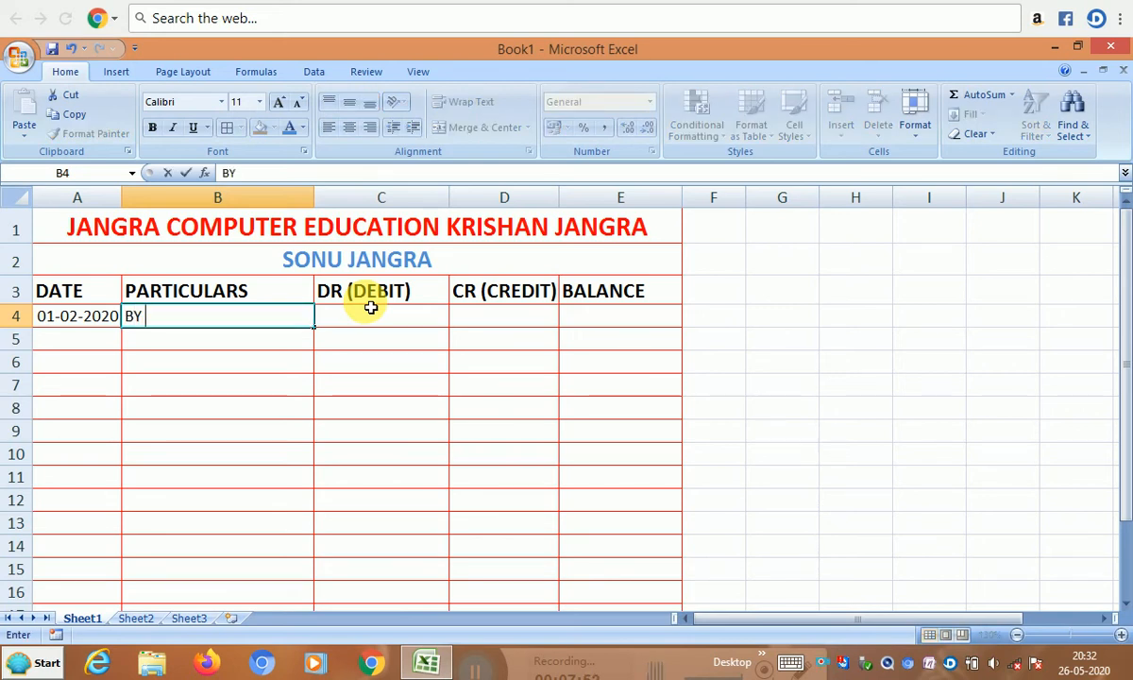
type("MOBI")
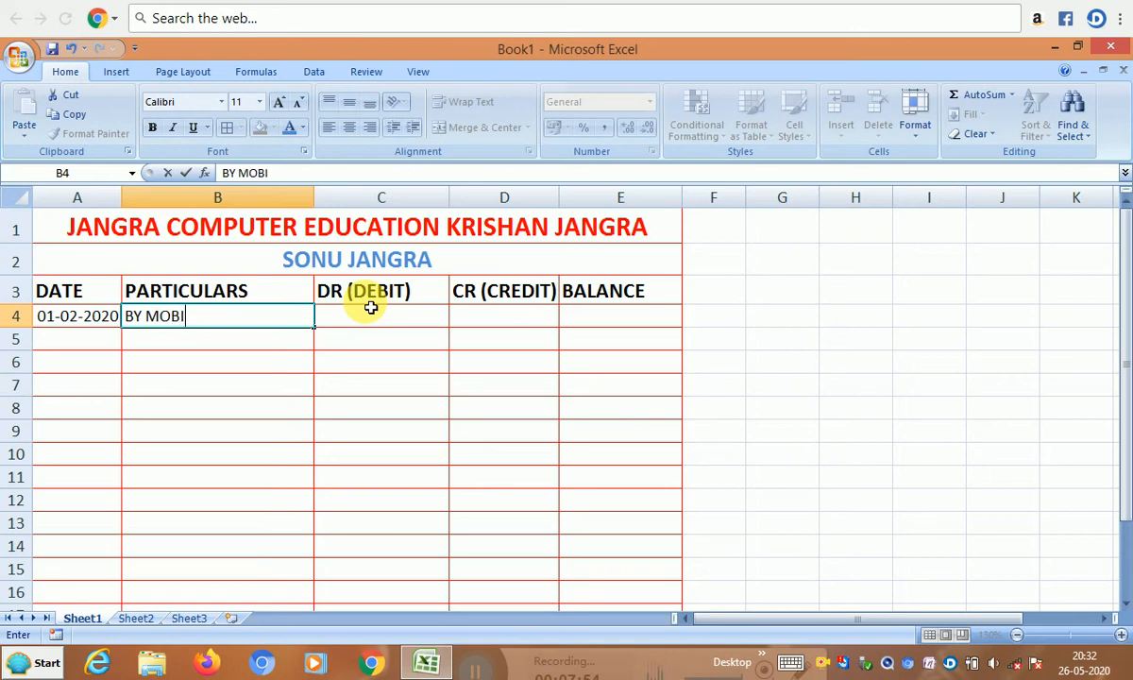
type("LE")
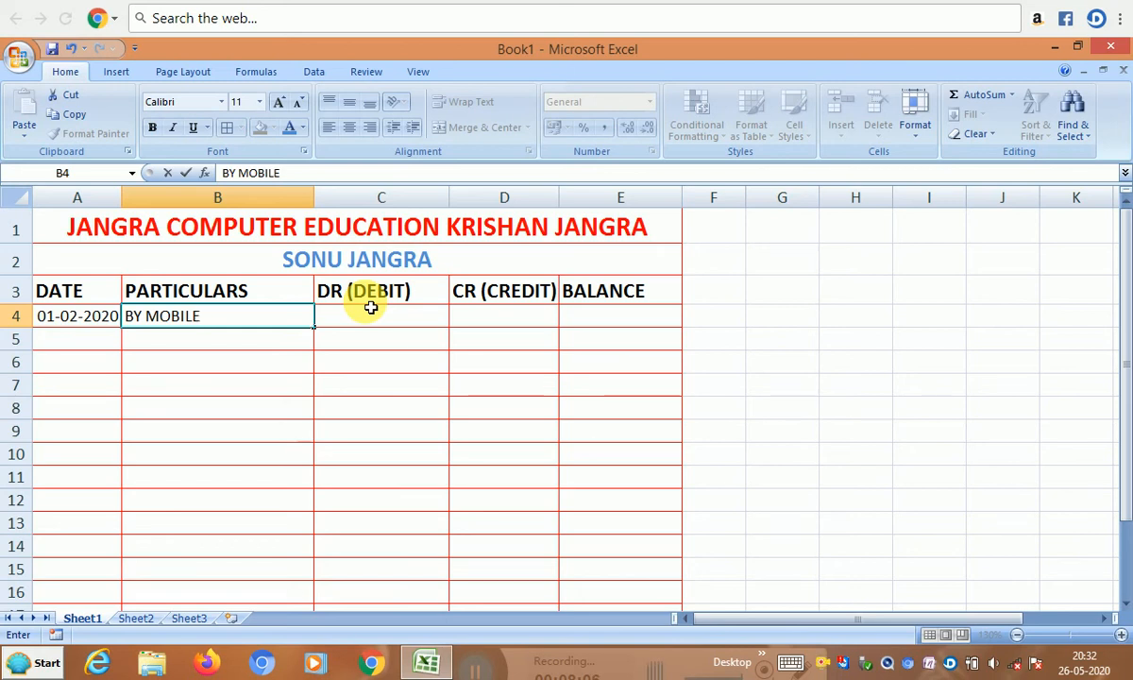
type("*")
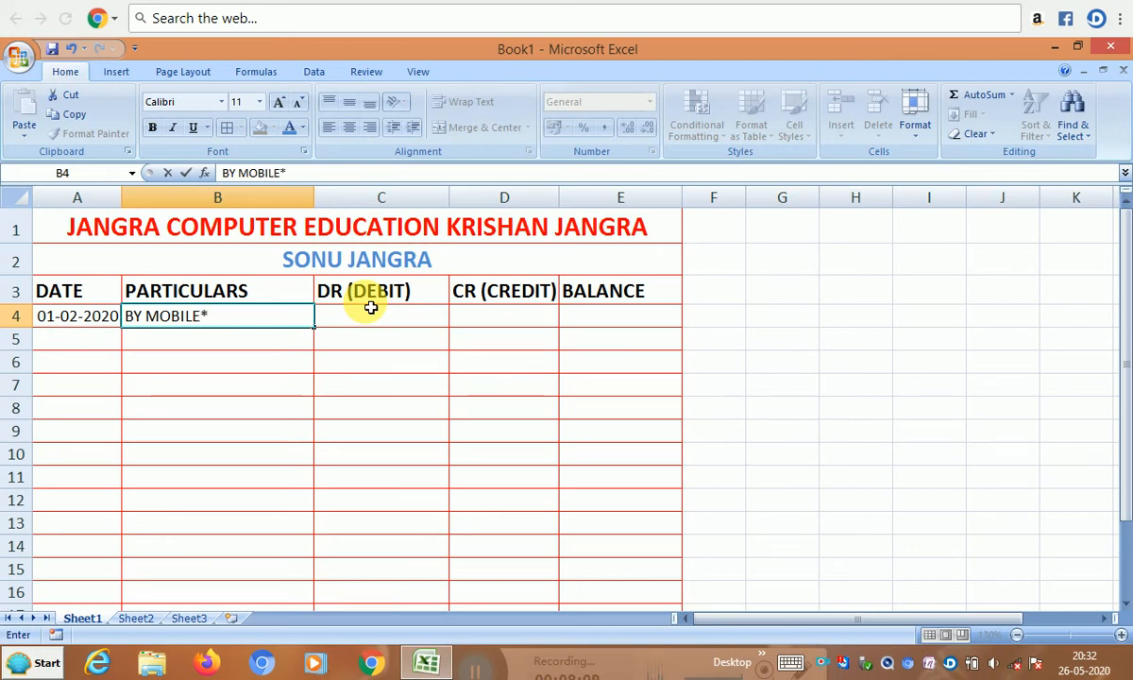
type("4*1200")
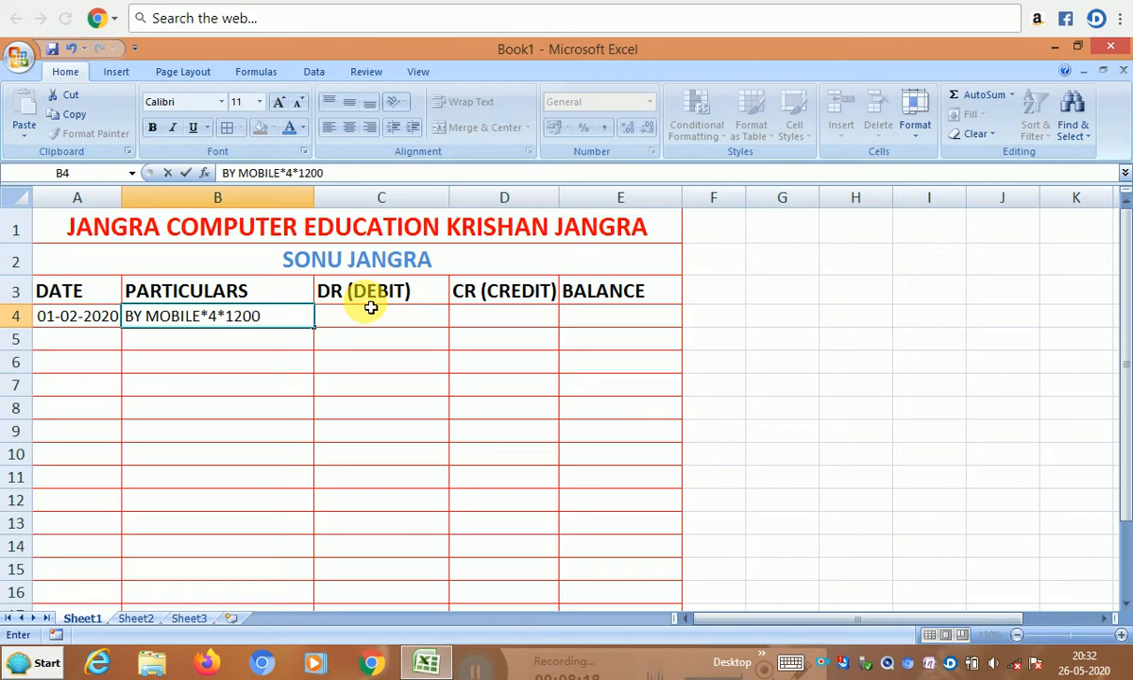
left_click(371, 311)
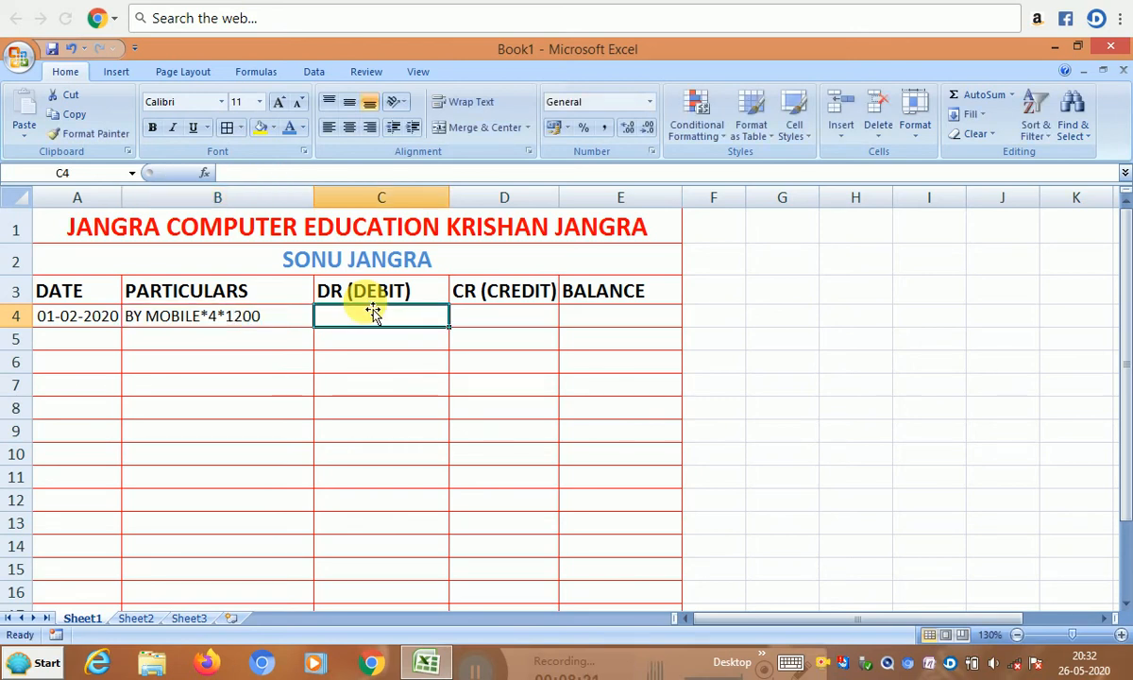
key("Tab")
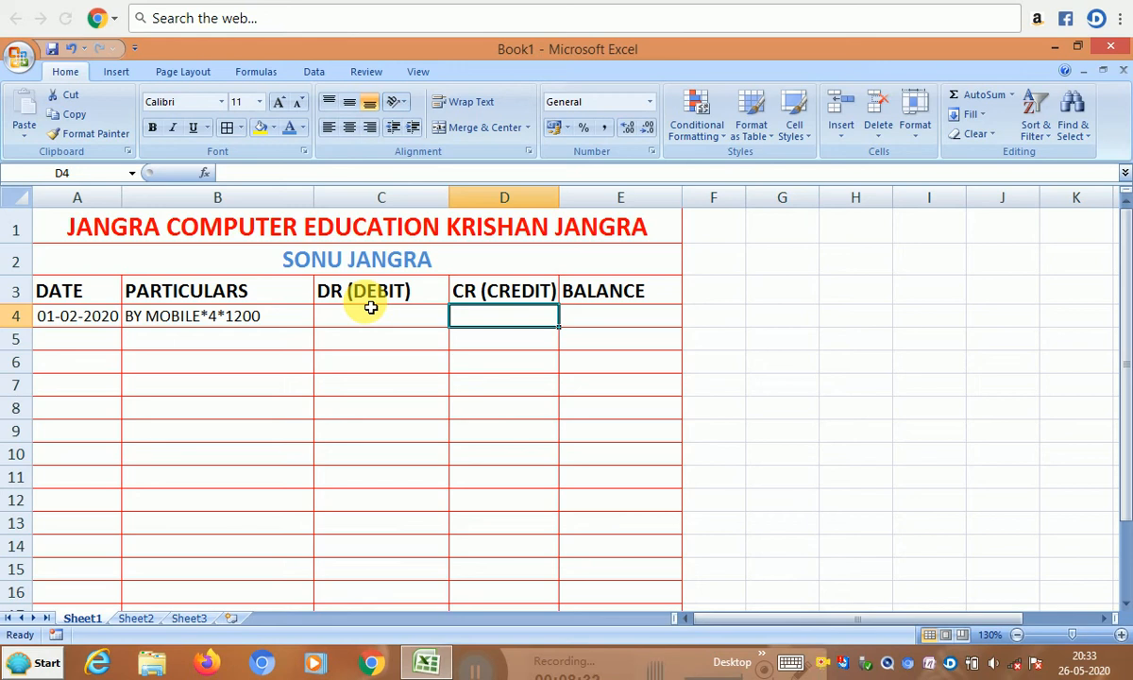
- Enter the formula =4*1200 in D4 so the first credit shows 4800
type("=")
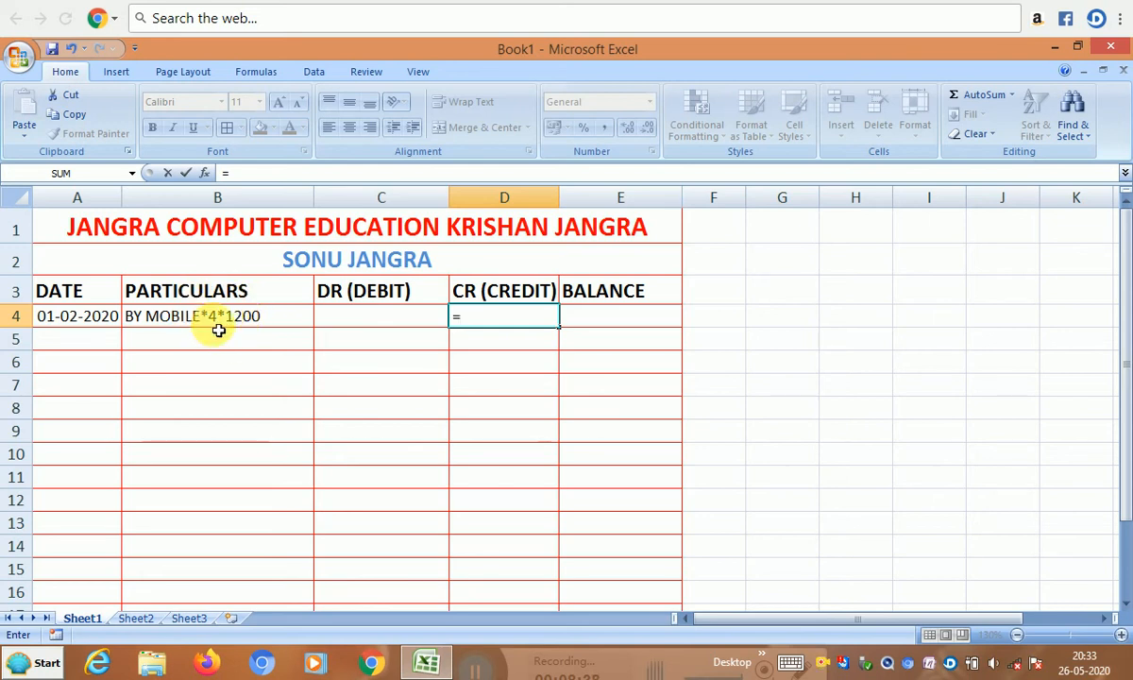
type("4")
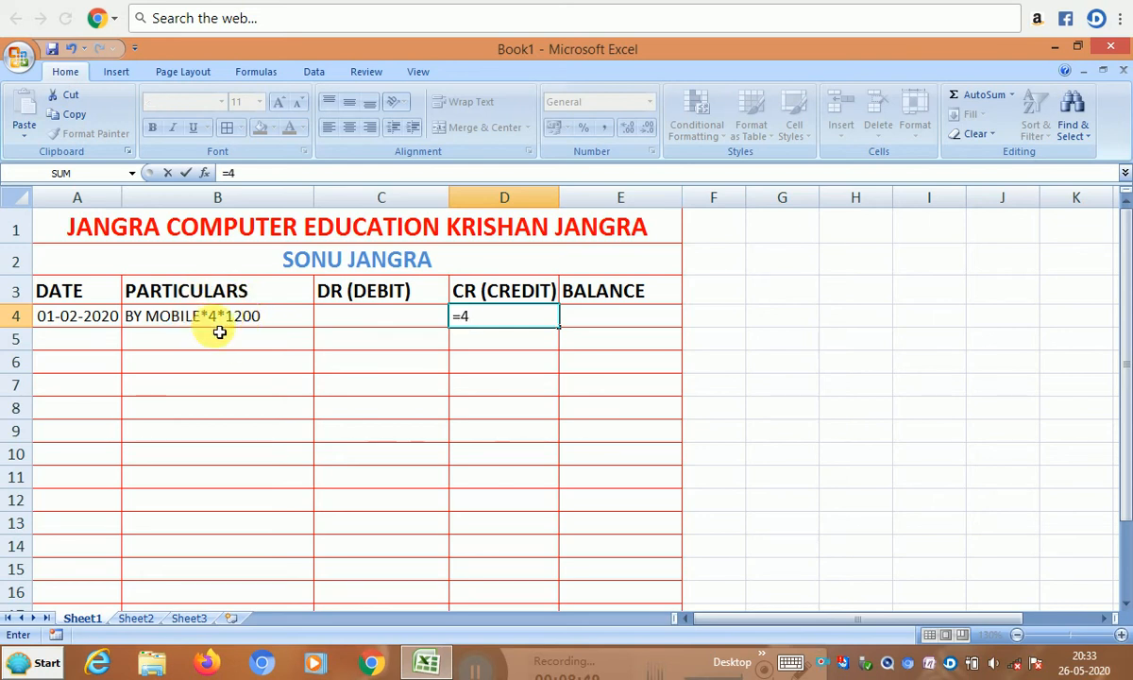
type("*1200")
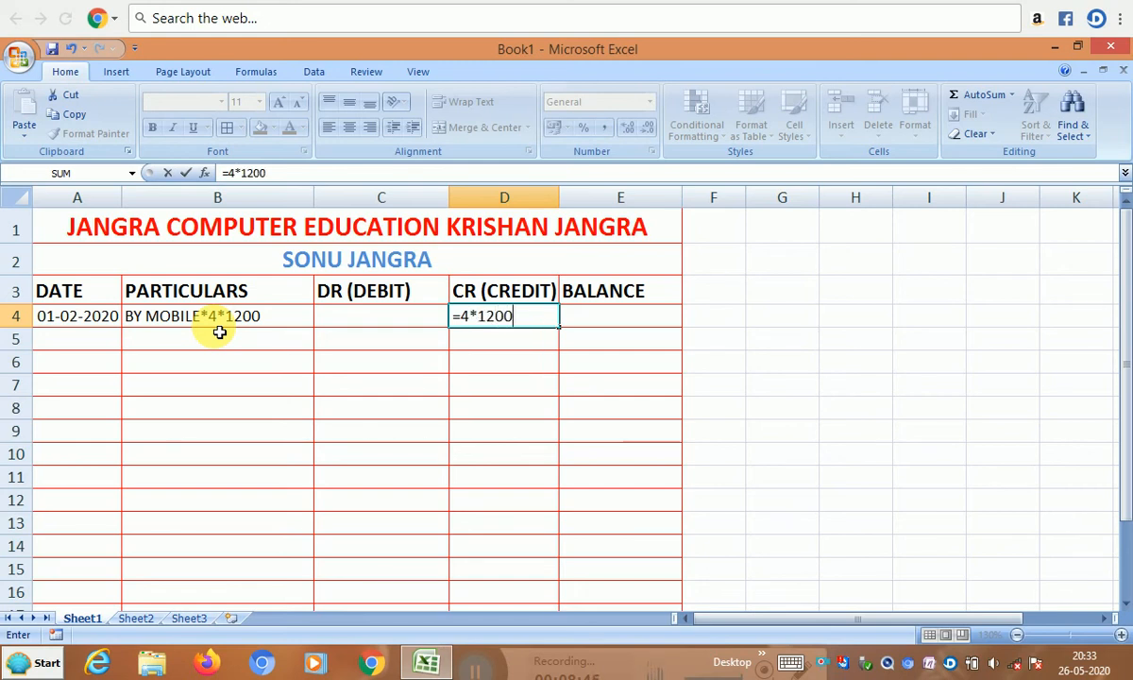
key("Return")
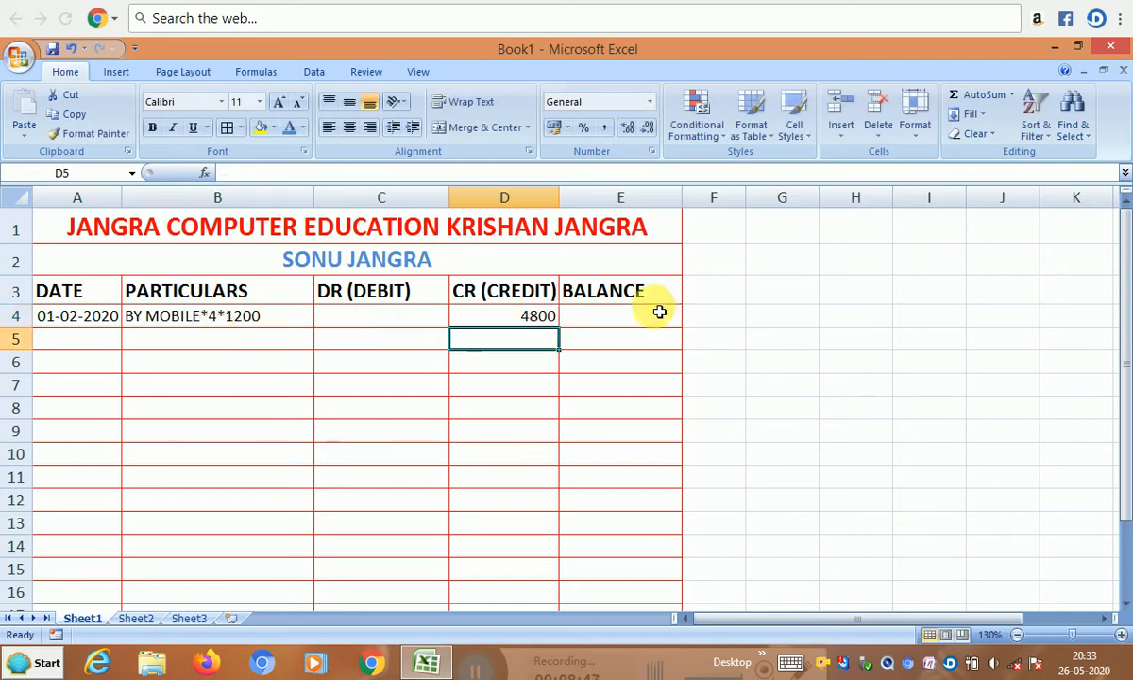
left_click(601, 322)
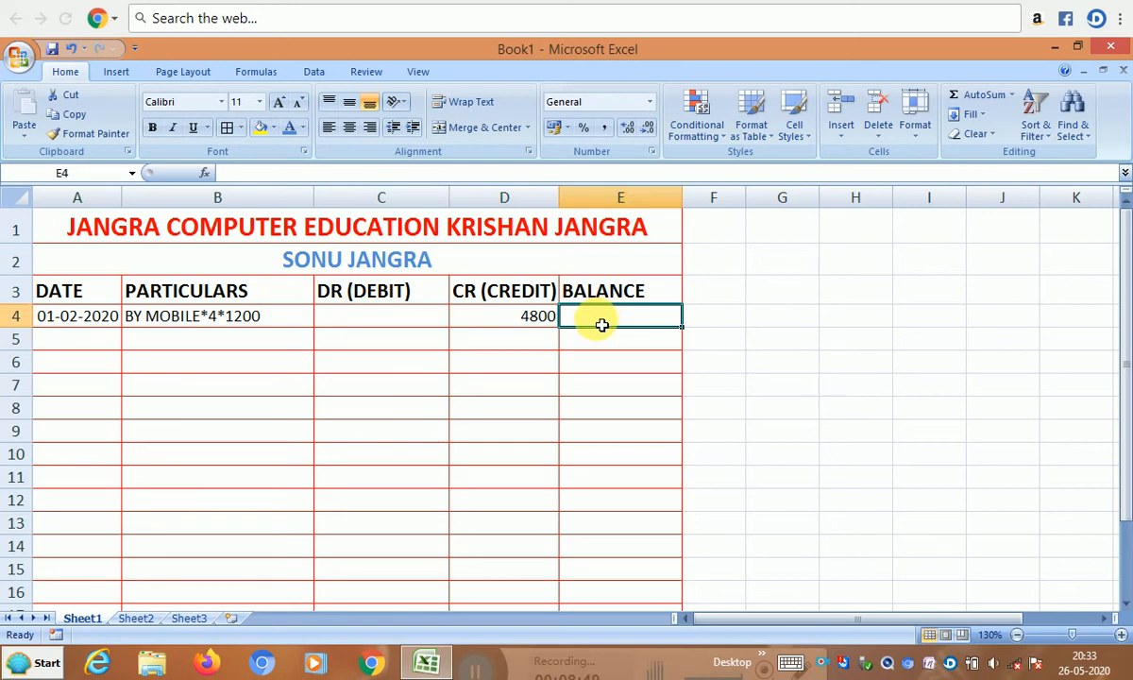
- Set E4 to the formula =D4 so the first balance shows 4800
type("=")
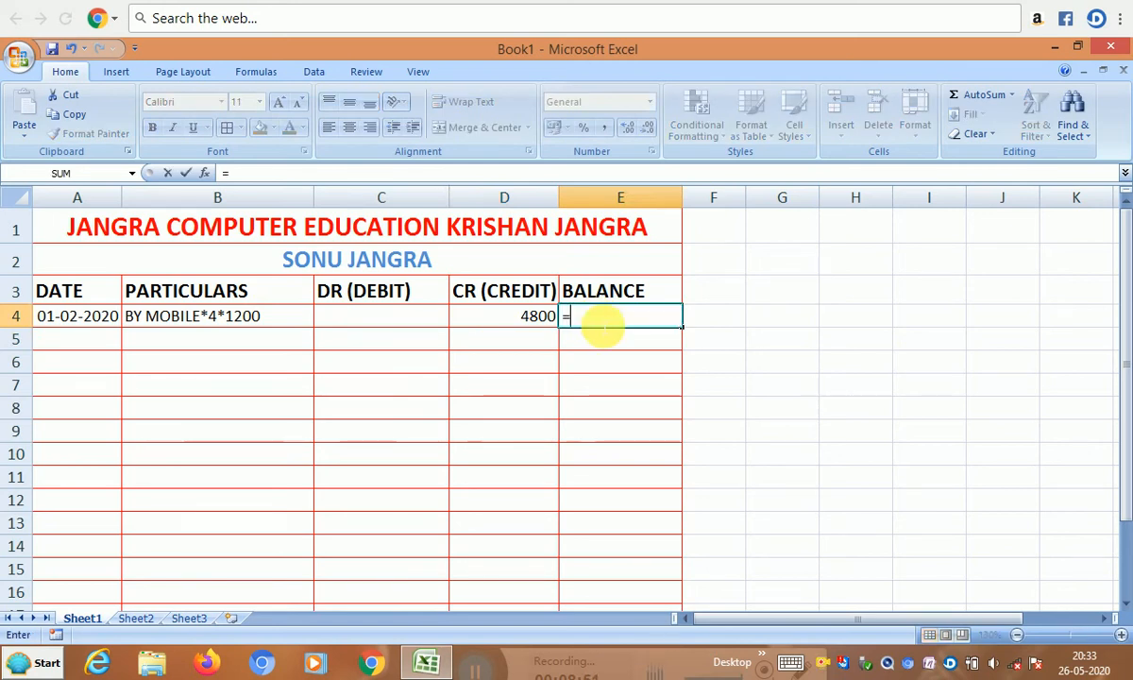
key("Left")
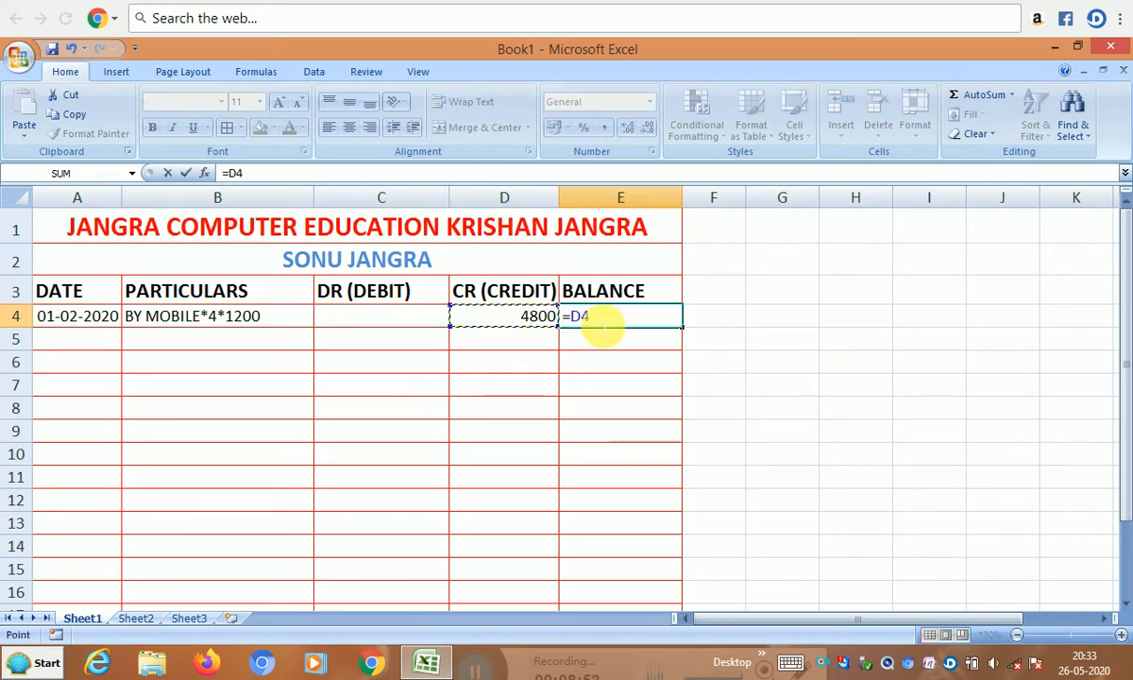
key("Return")
key("Left")
key("Left")
key("Left")
key("Left")
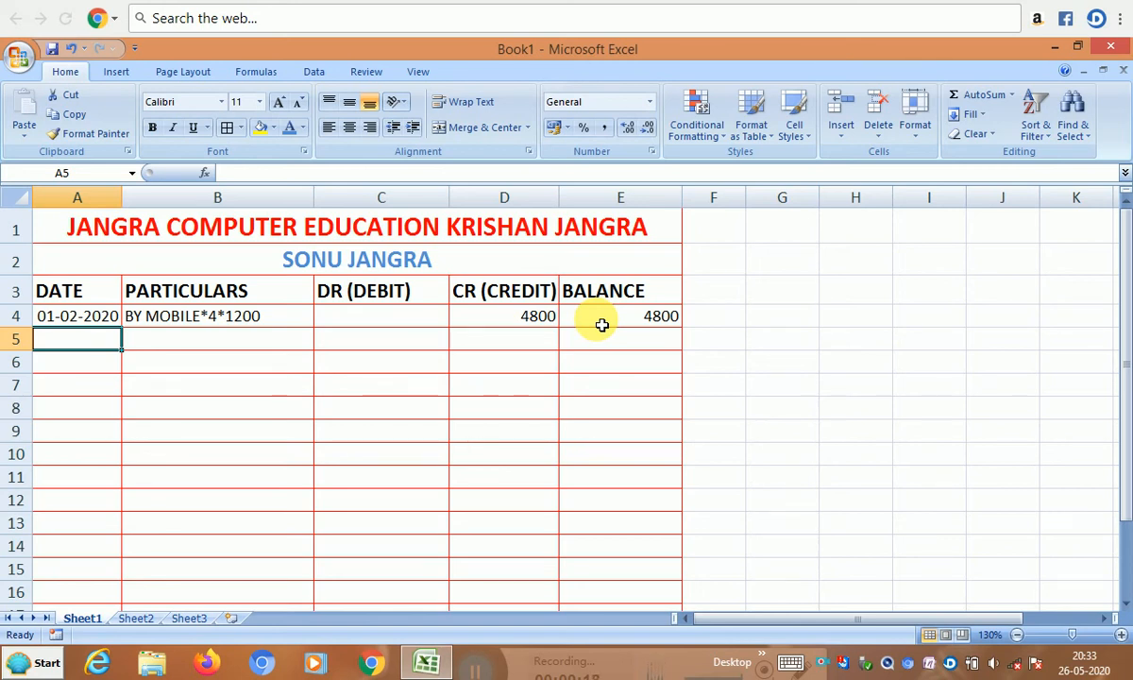
- Fill row 5 with date 5-2-2020, particulars TO CASH (SONU) and a 4000 debit
type("5")
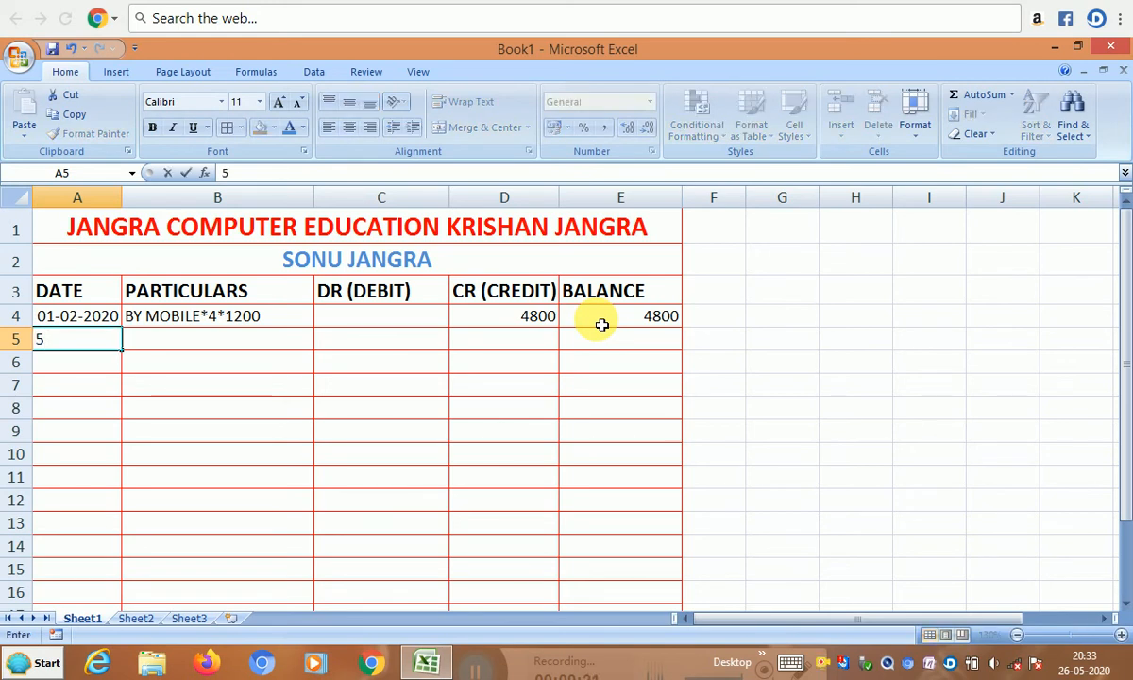
type("-2-2020")
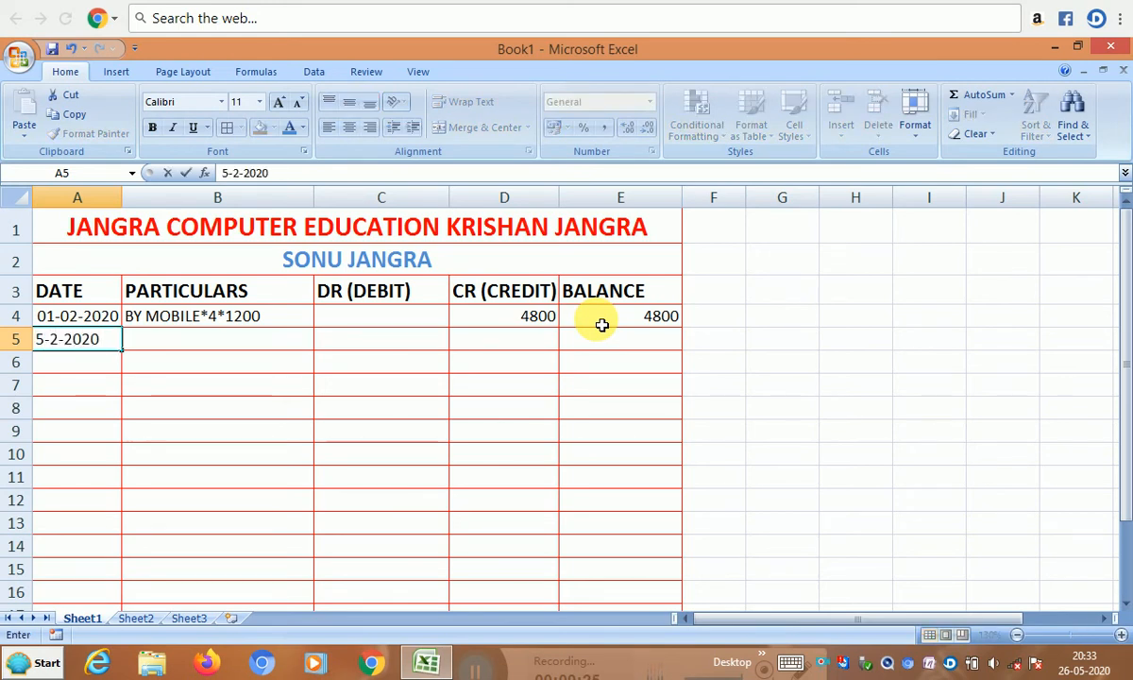
key("Tab")
type("T")
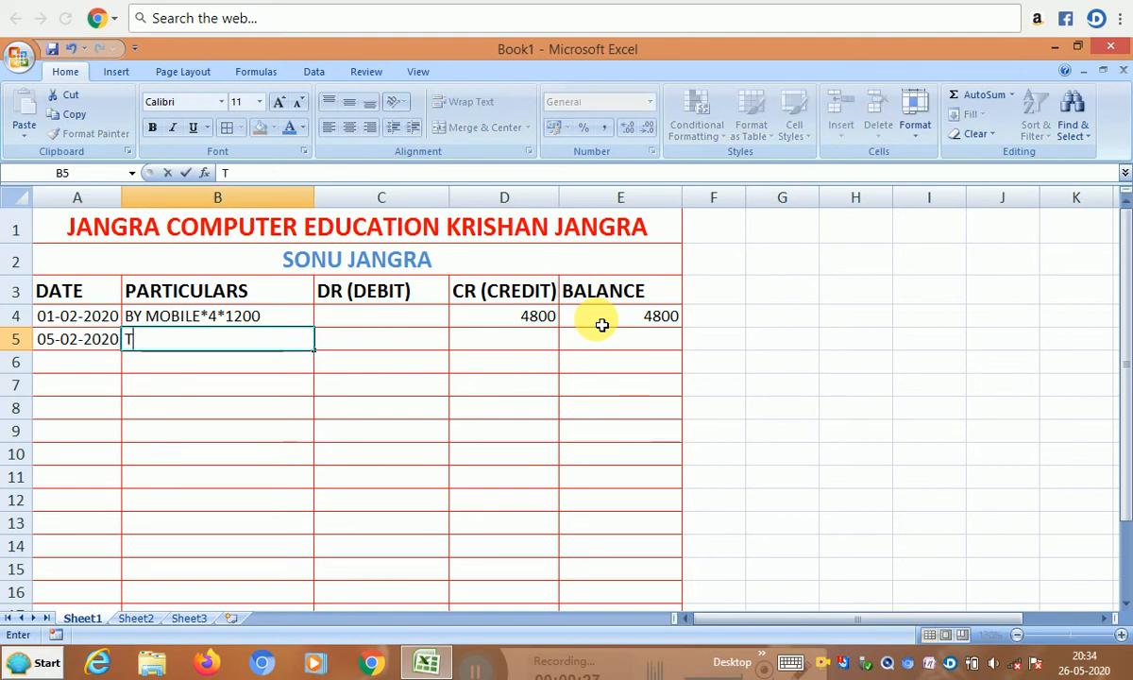
type("O CASH")
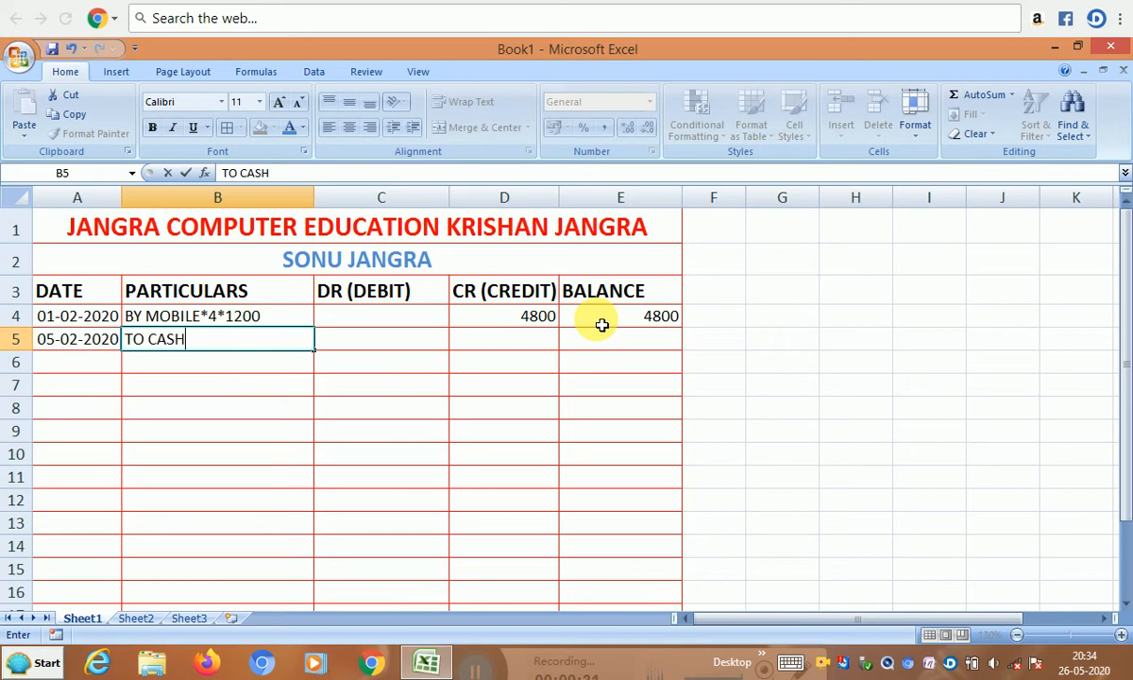
type(" (")
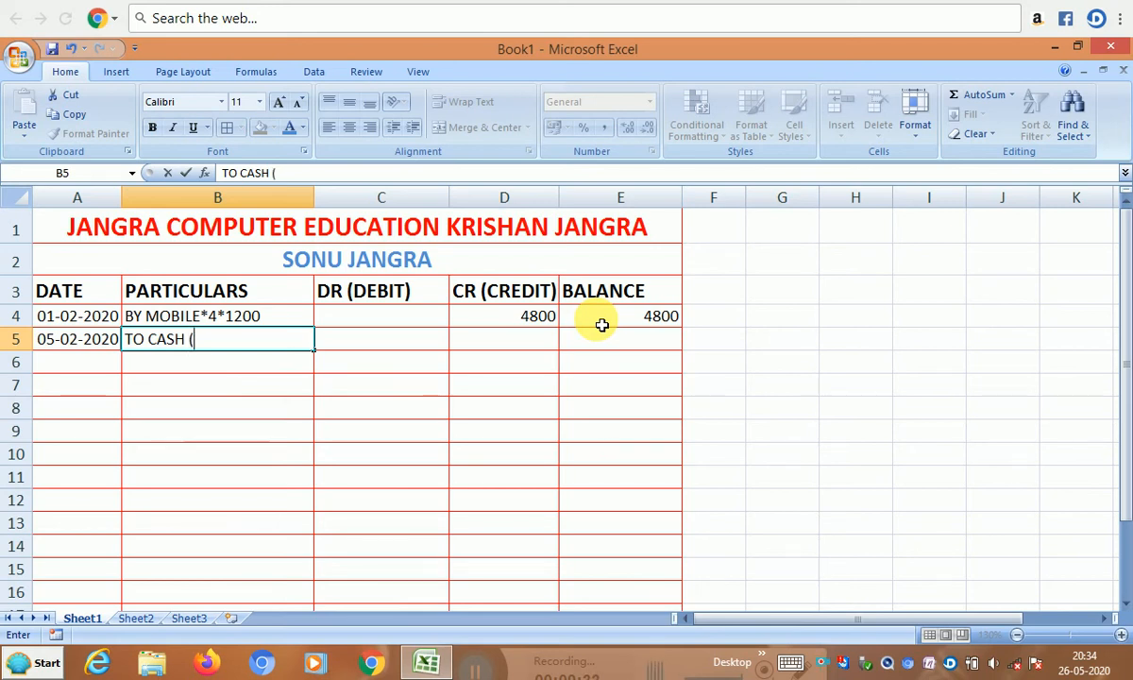
type("SONU)")
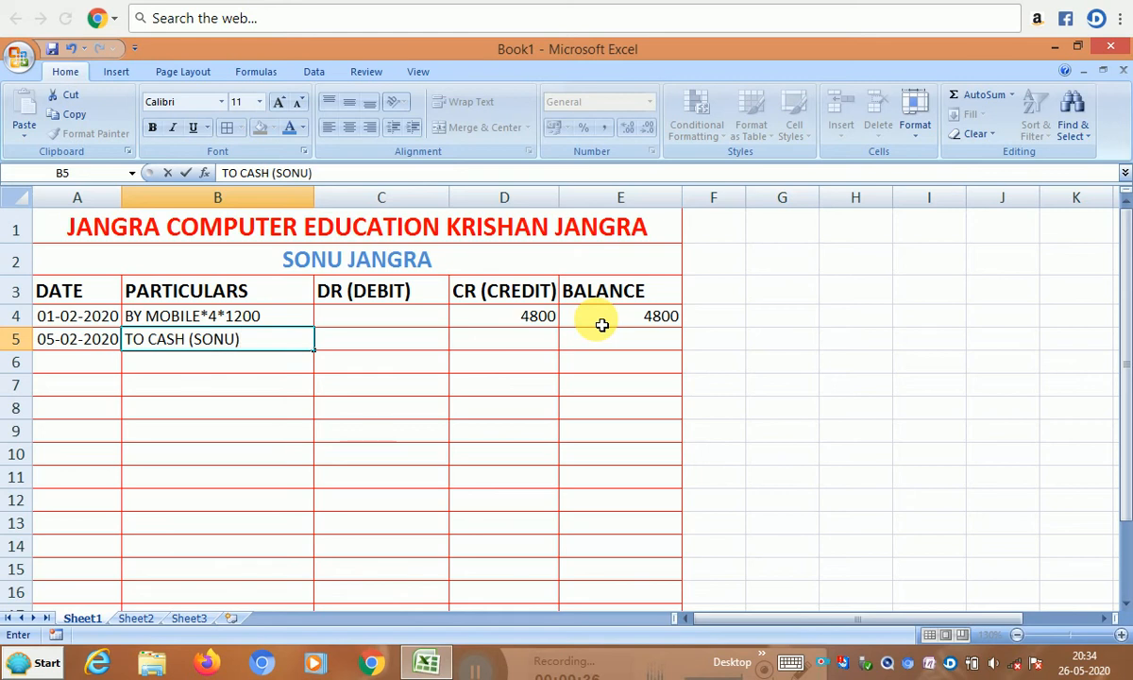
key("Tab")
type("4")
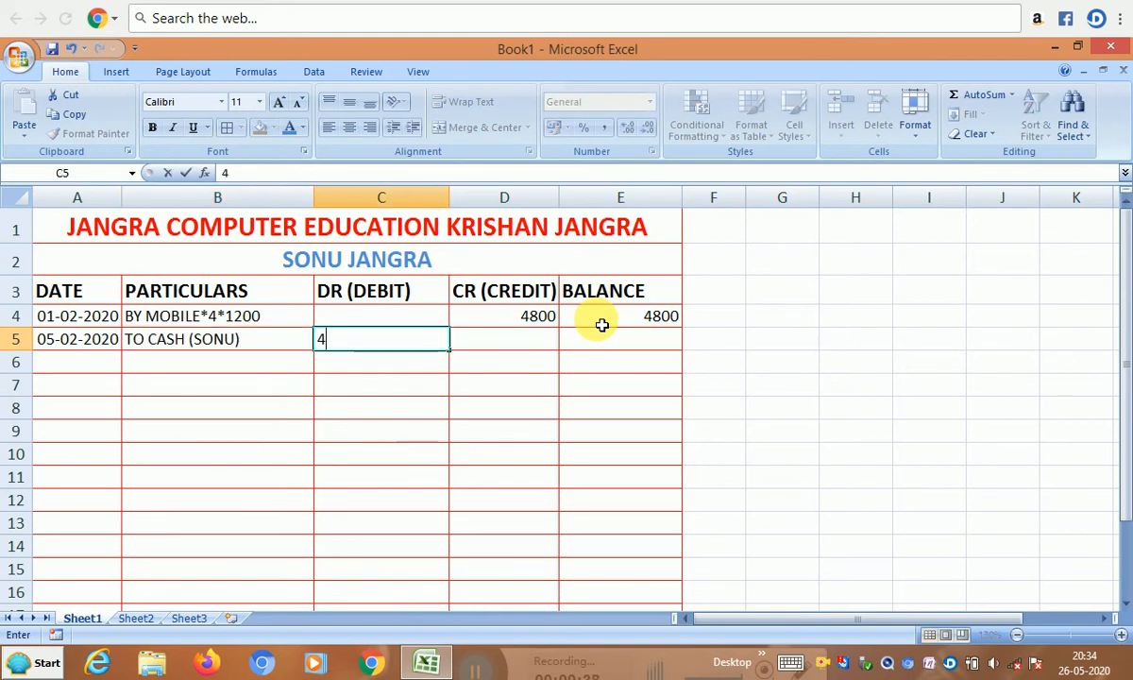
type("000")
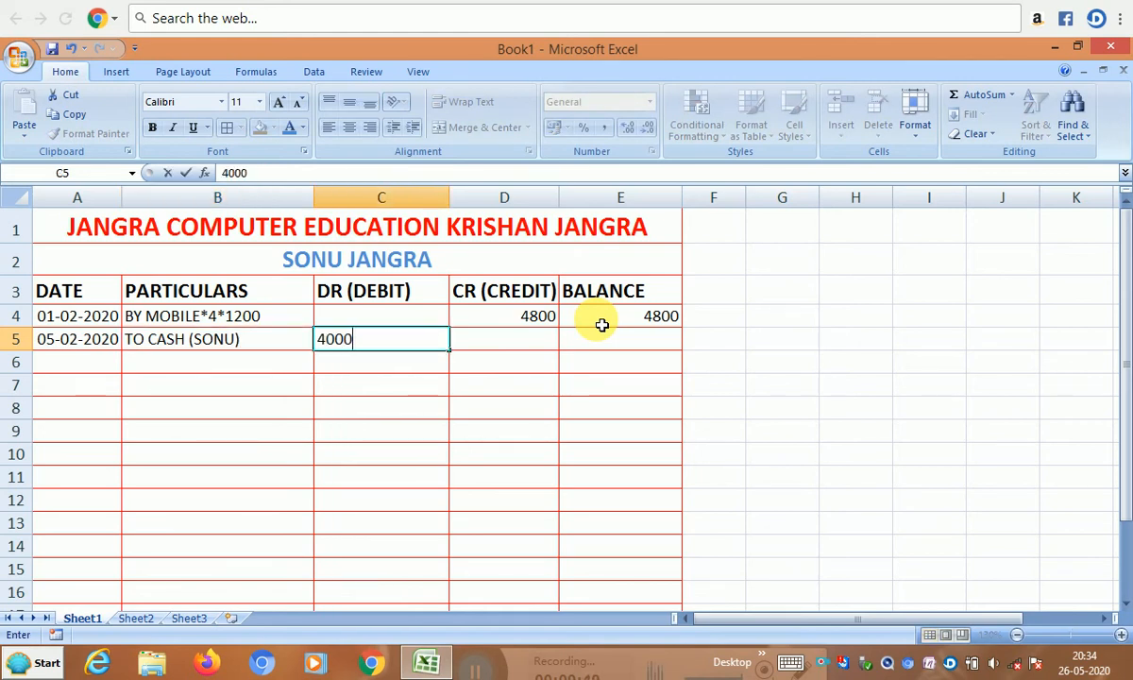
key("Tab")
key("Tab")
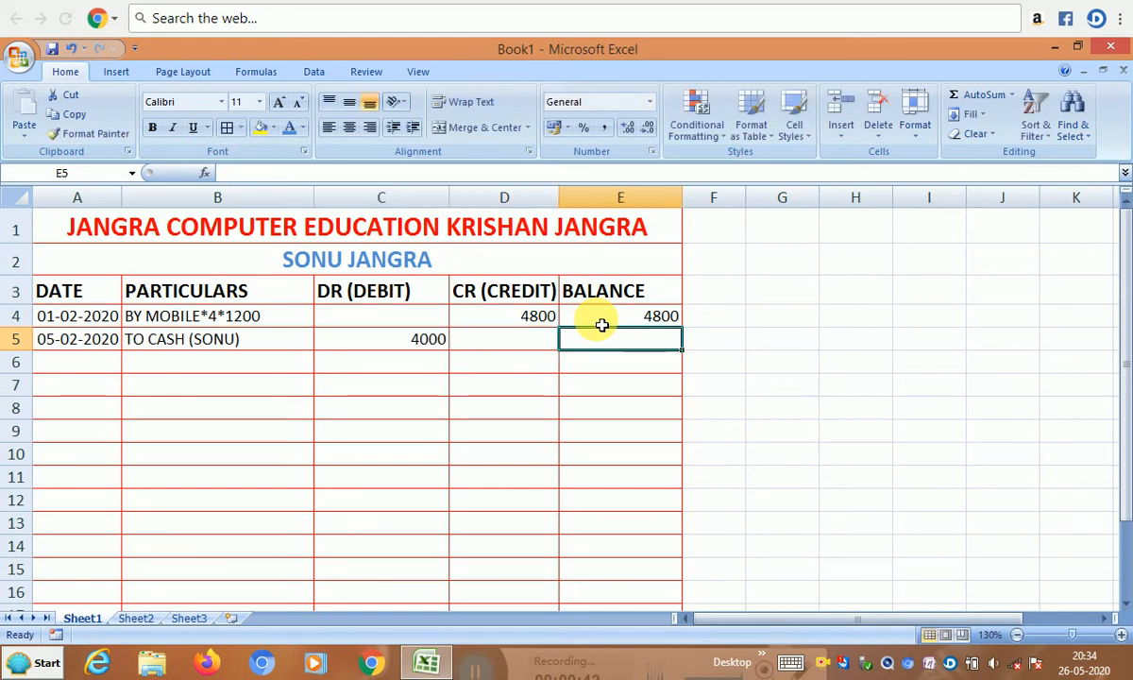
key("Left")
key("Left")
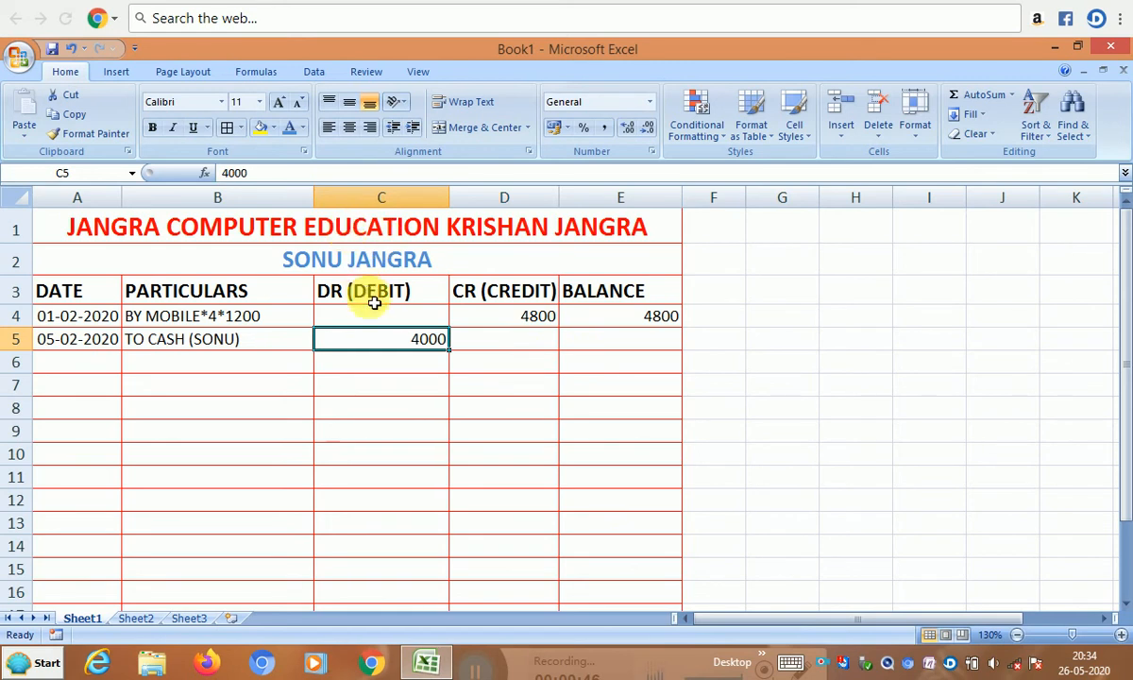
left_click_drag(378, 294, 378, 437)
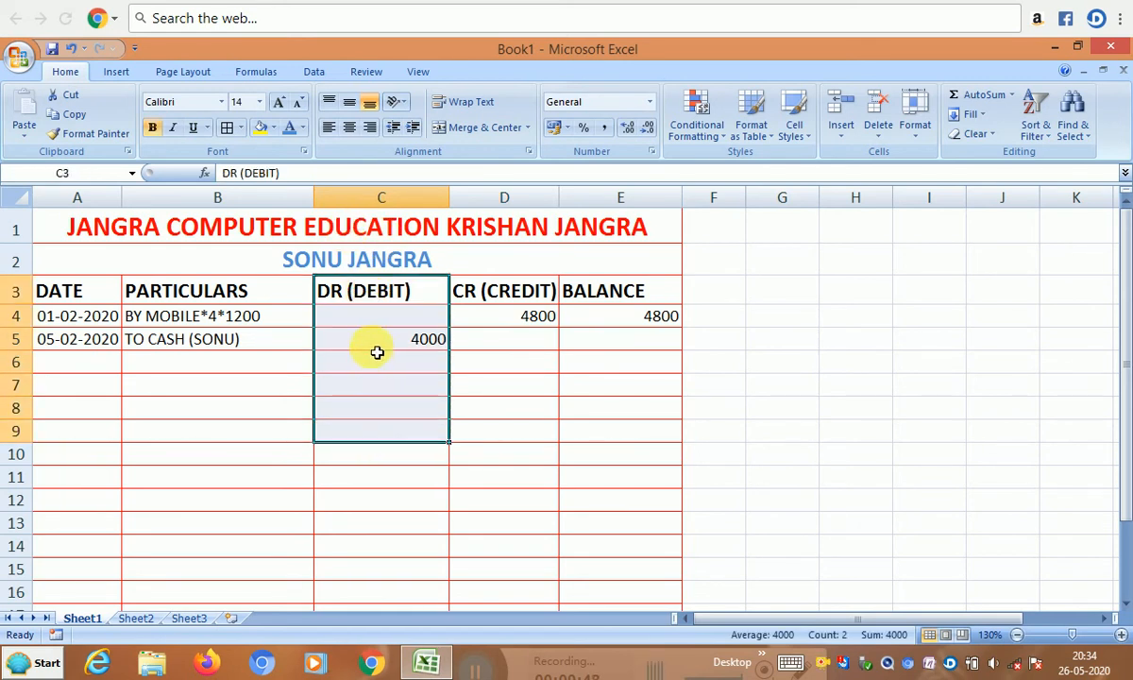
left_click_drag(371, 300, 368, 439)
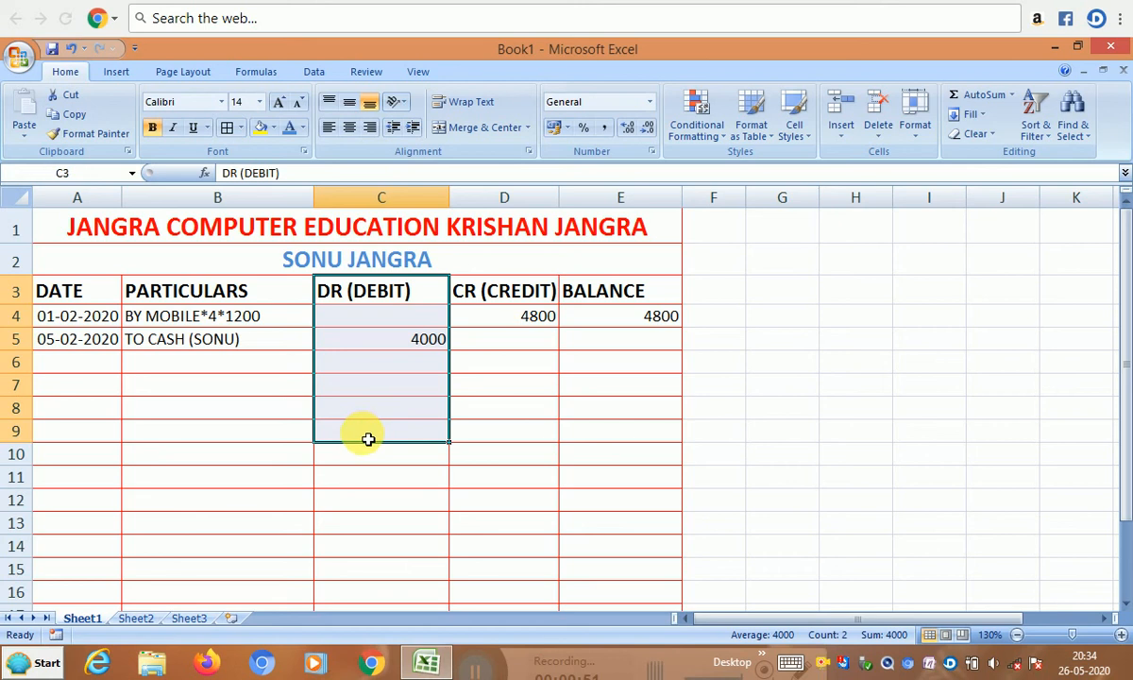
left_click(367, 344)
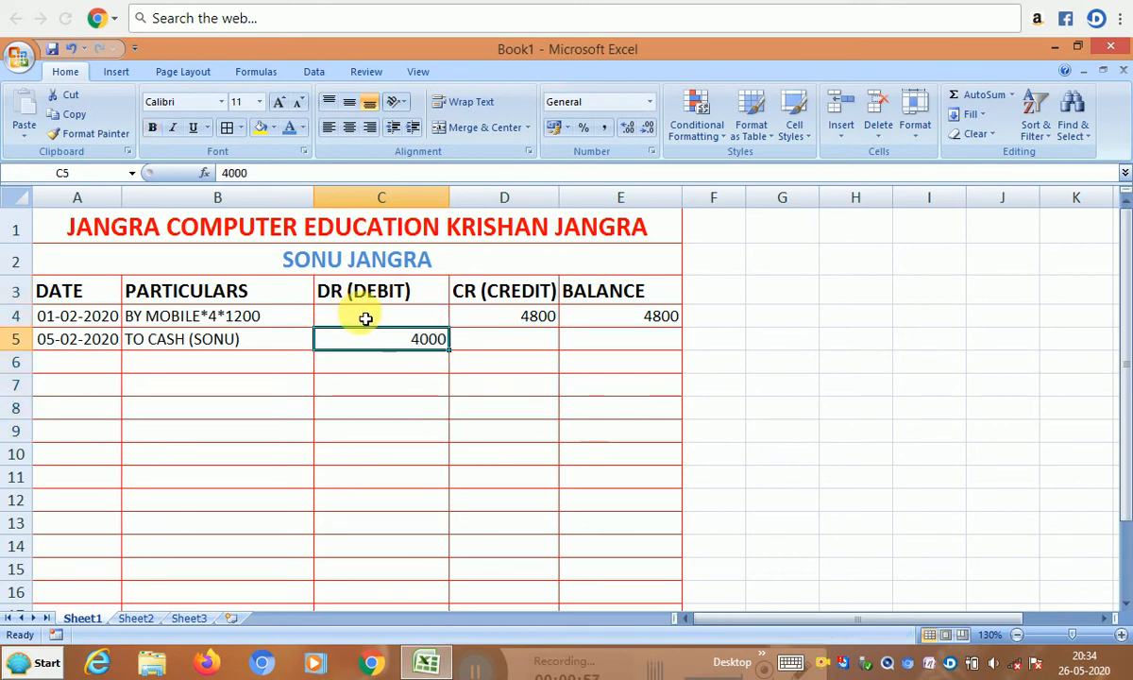
left_click_drag(476, 319, 482, 456)
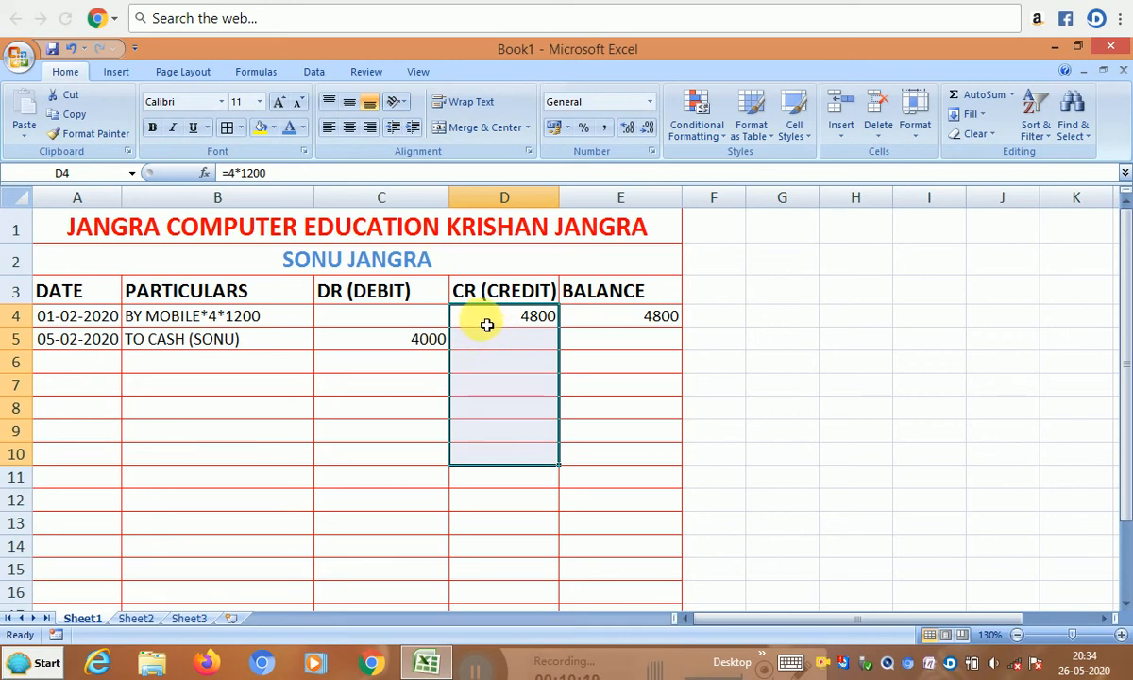
left_click(588, 345)
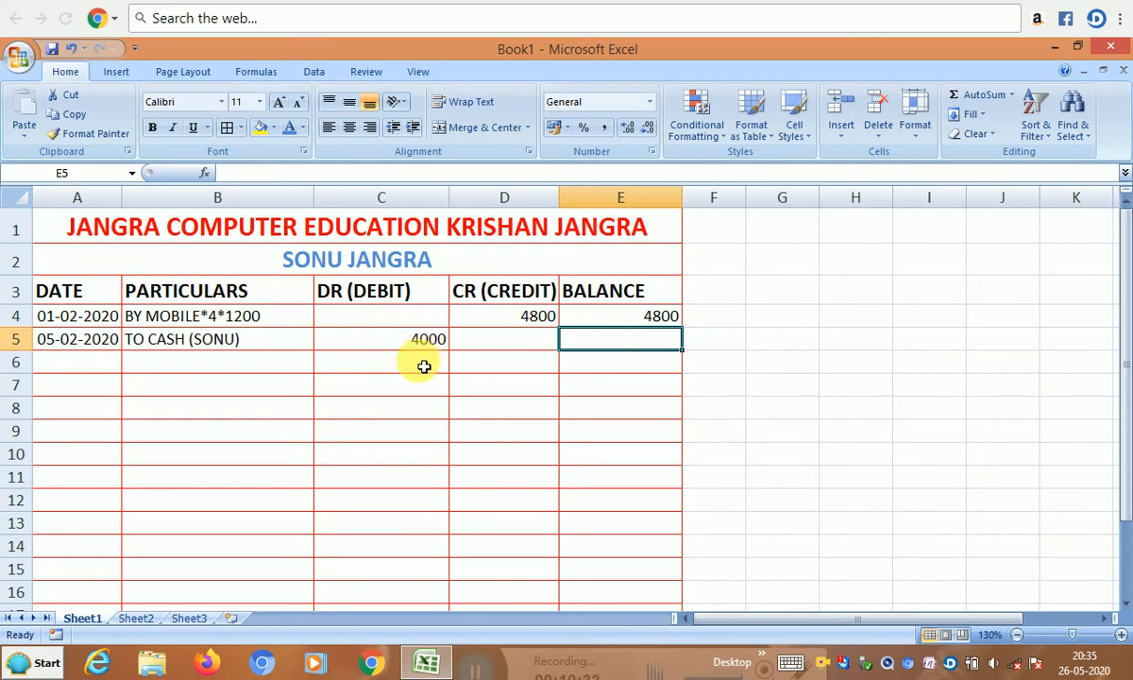
- Enter =E4-C5 in E5 so the second balance shows 800
type("=")
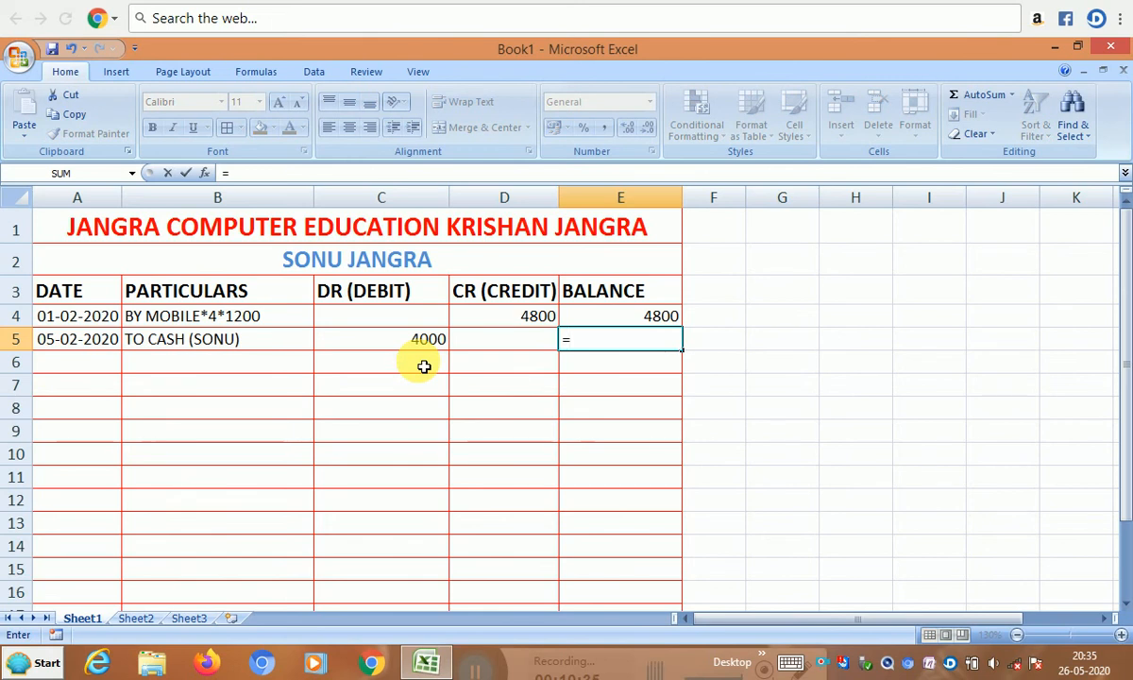
left_click(614, 316)
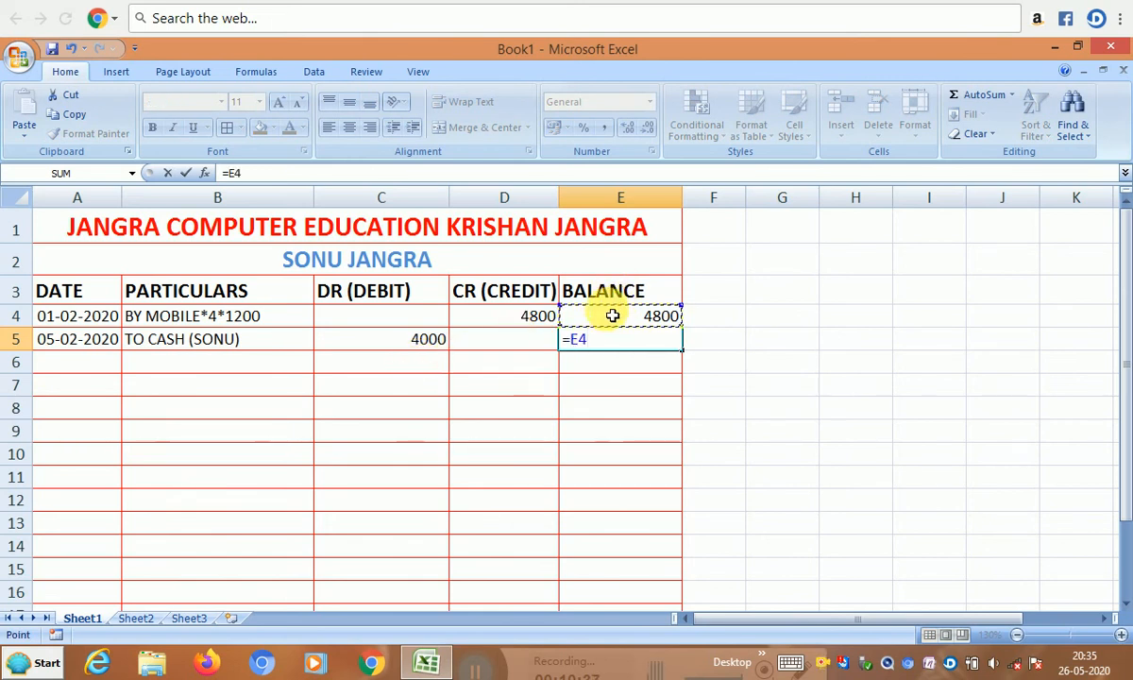
type("-")
left_click(420, 340)
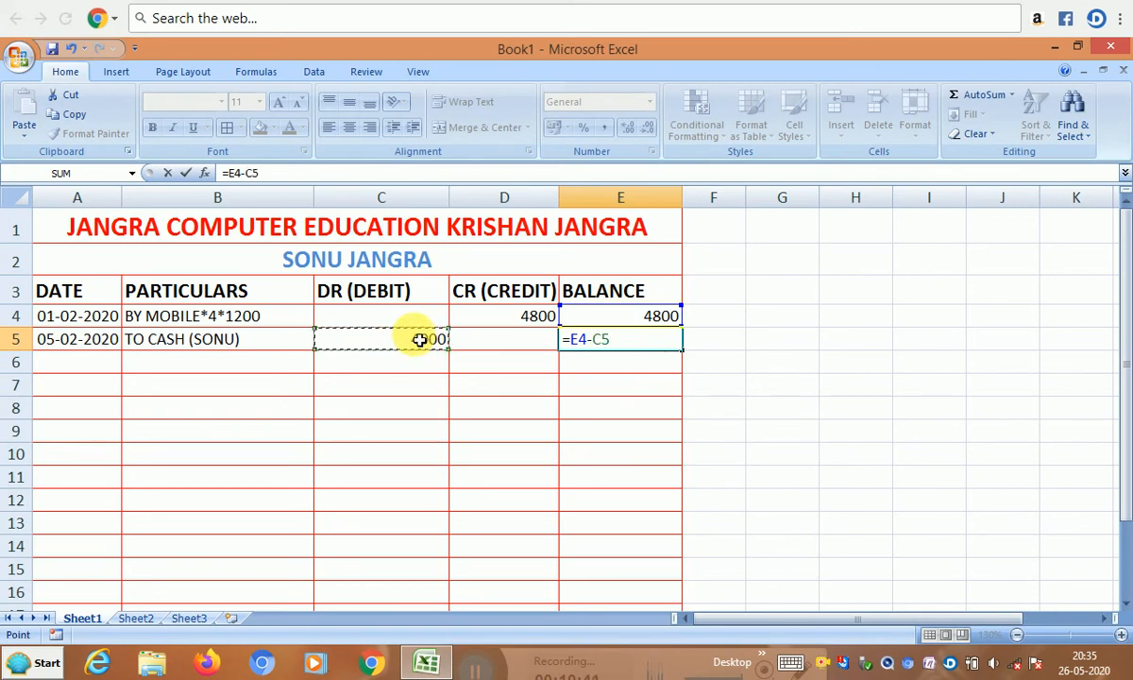
key("Return")
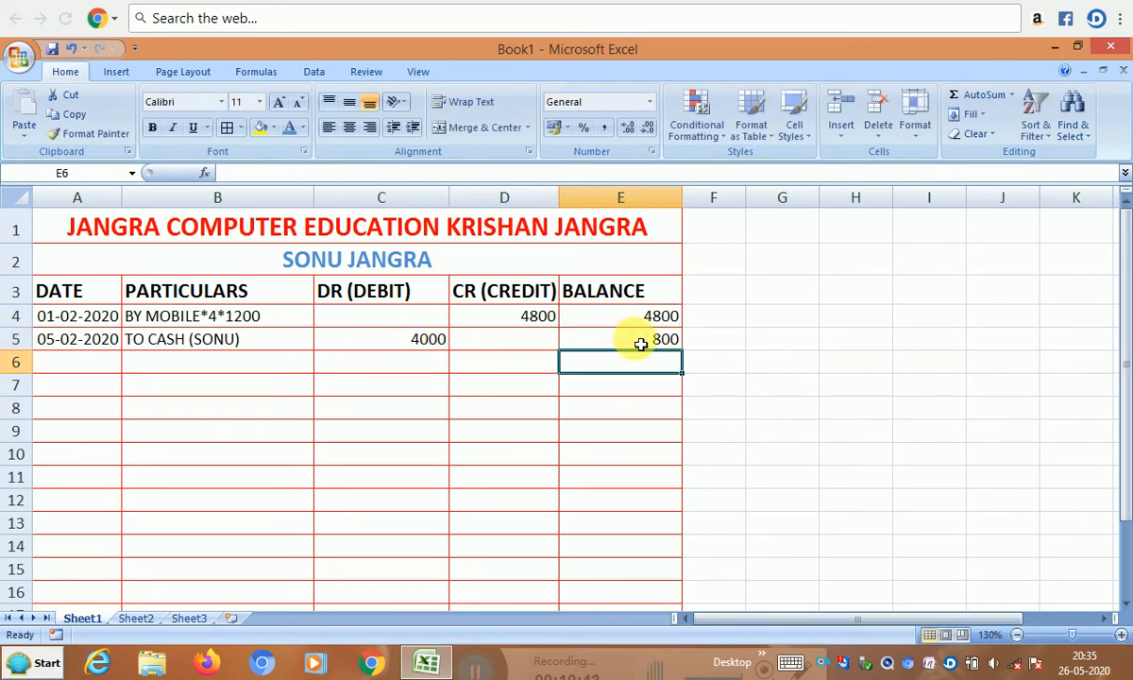
left_click(631, 340)
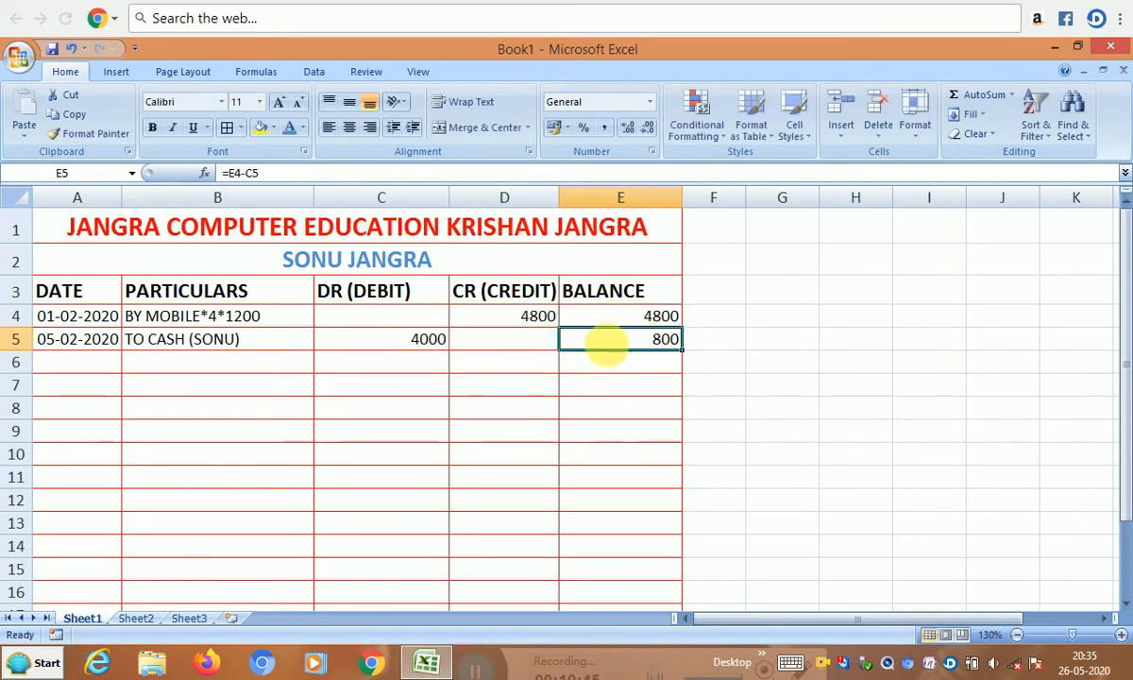
left_click(64, 366)
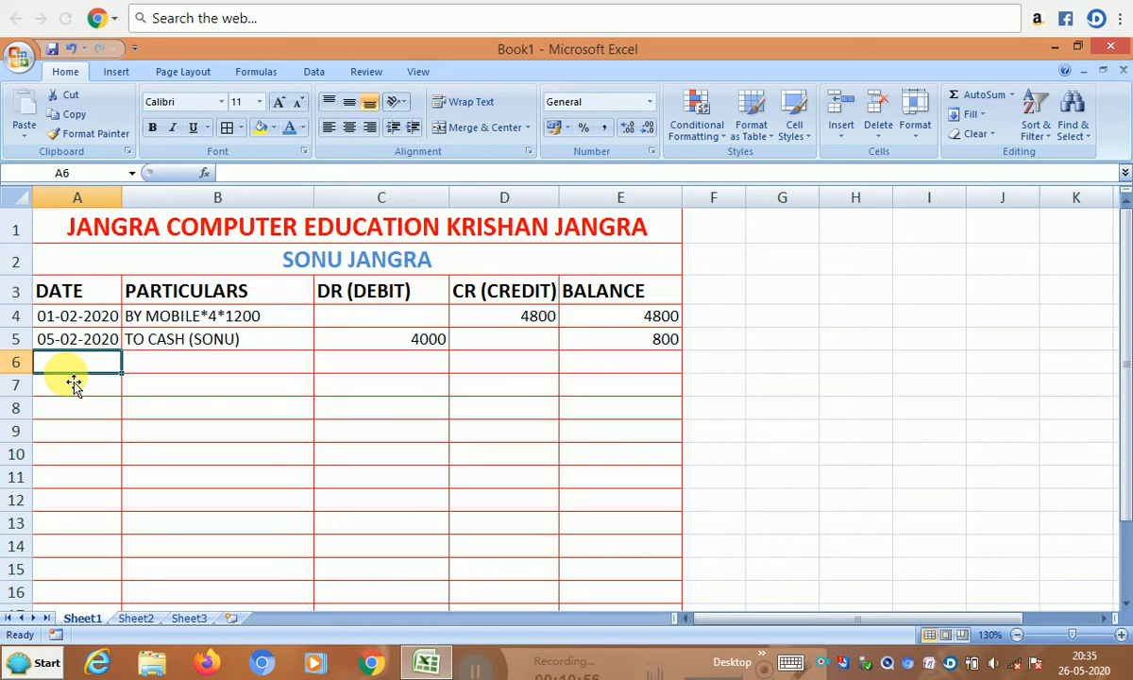
left_click(146, 319)
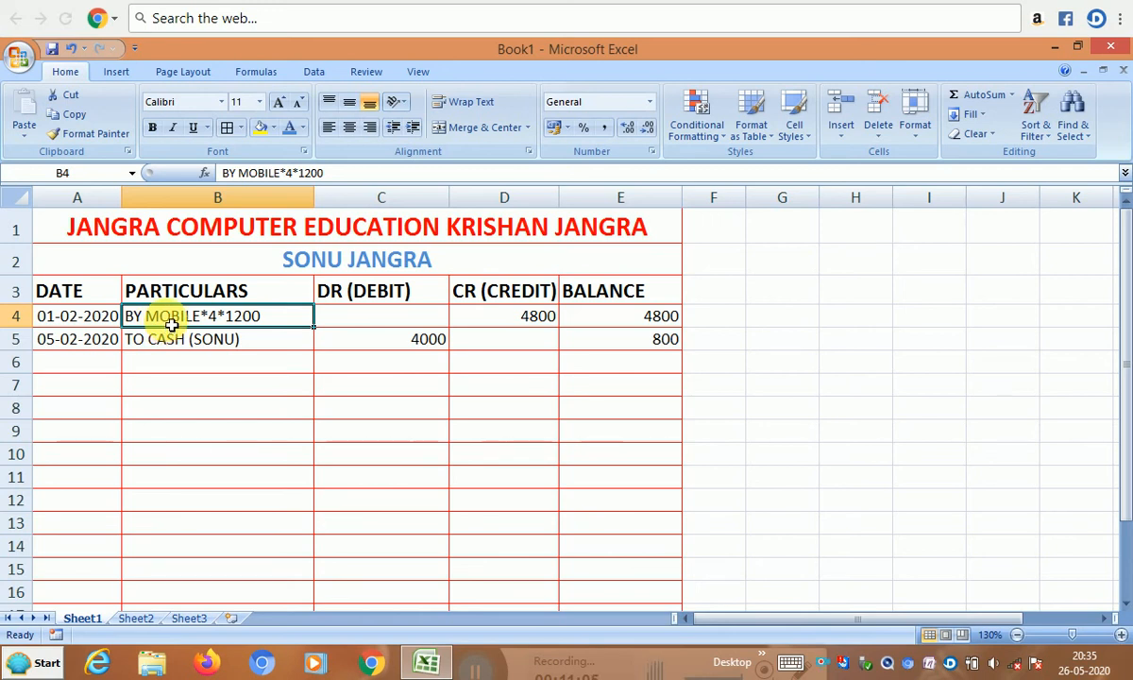
left_click(537, 321)
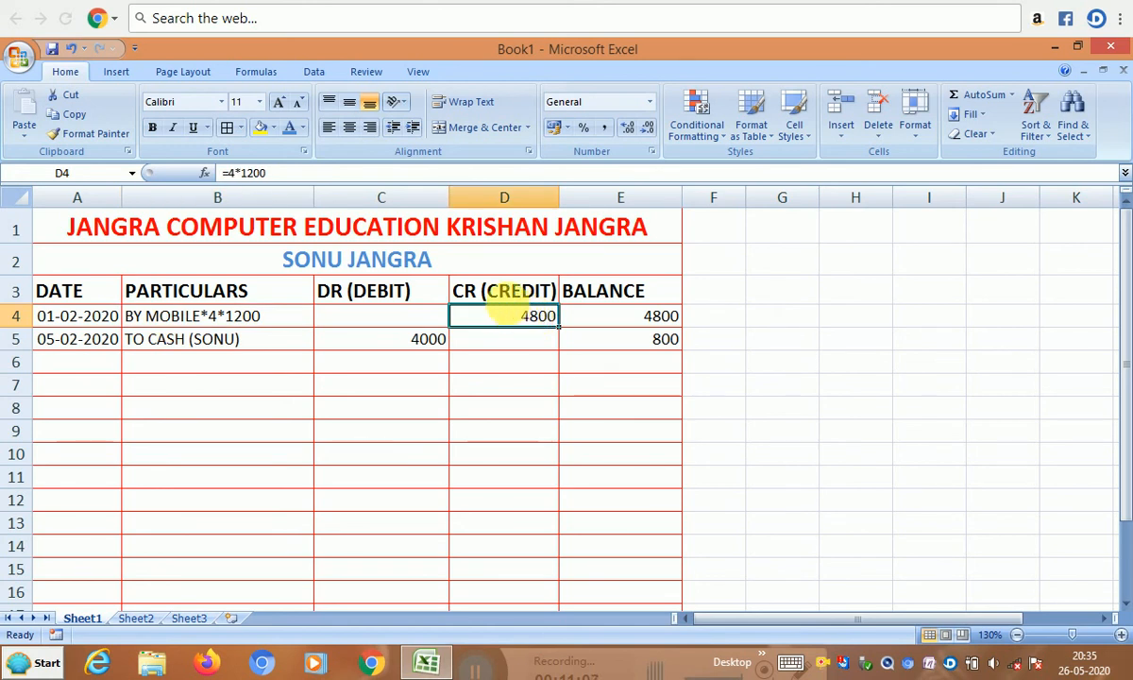
left_click(627, 319)
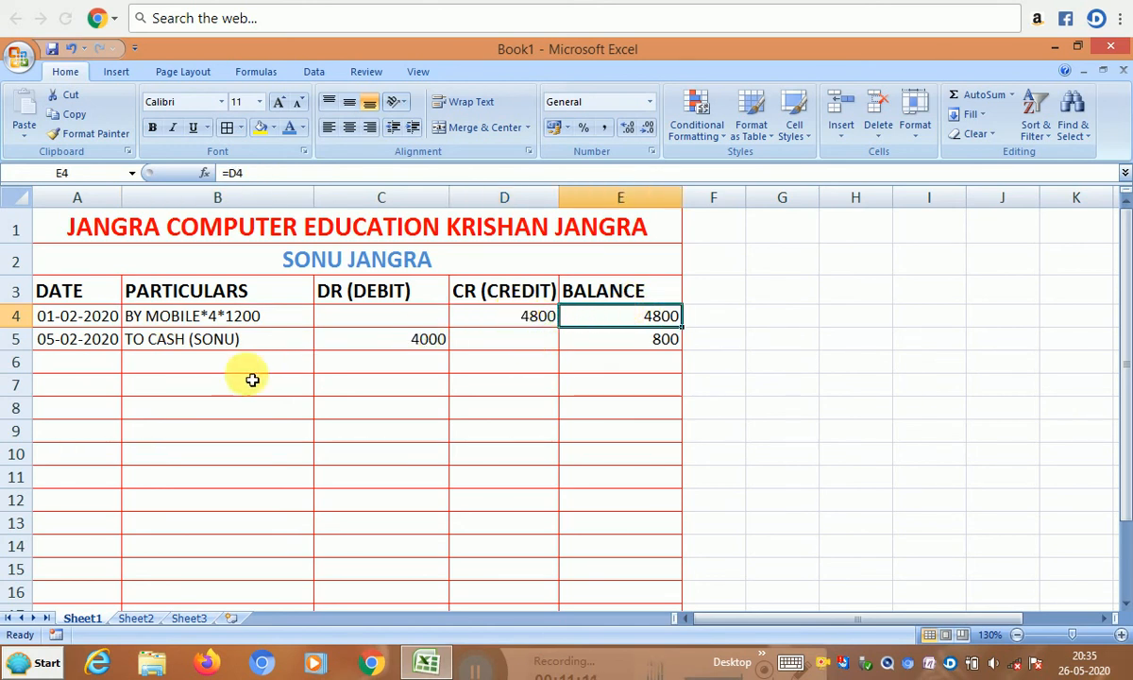
left_click(147, 348)
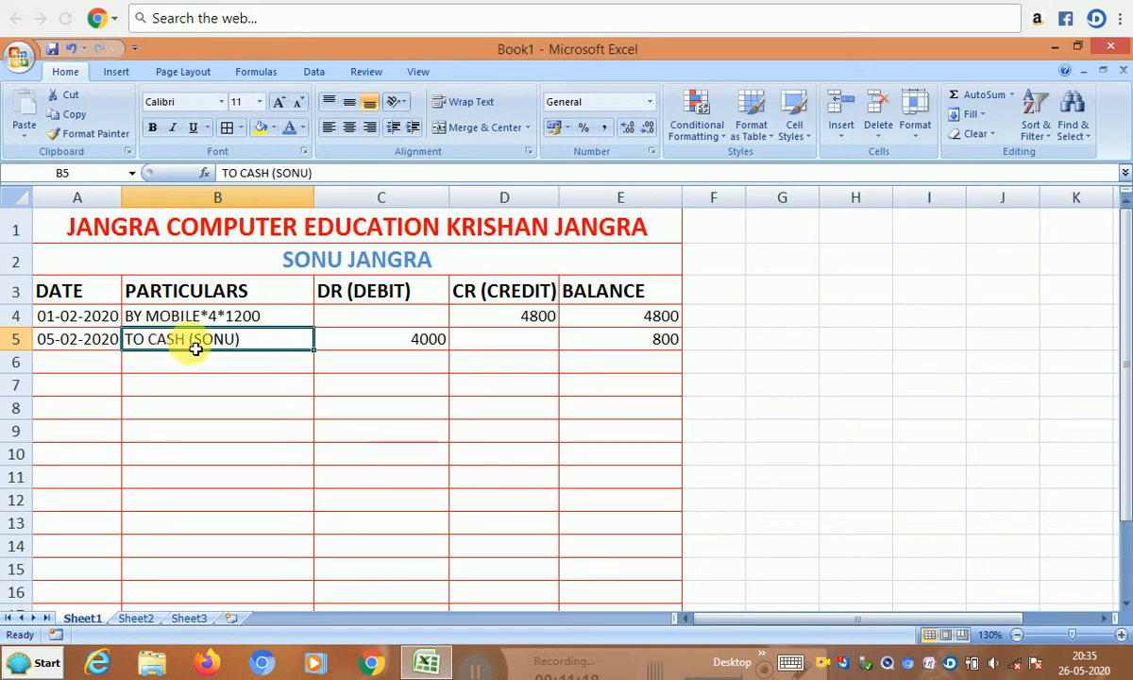
left_click(392, 339)
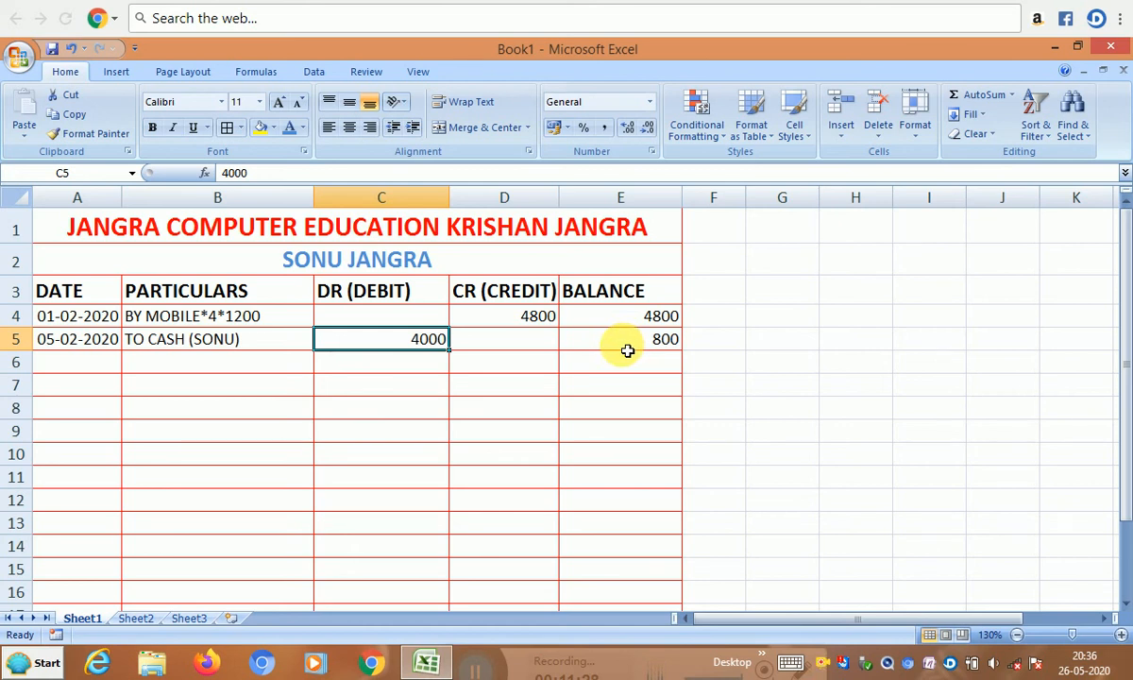
left_click(627, 350)
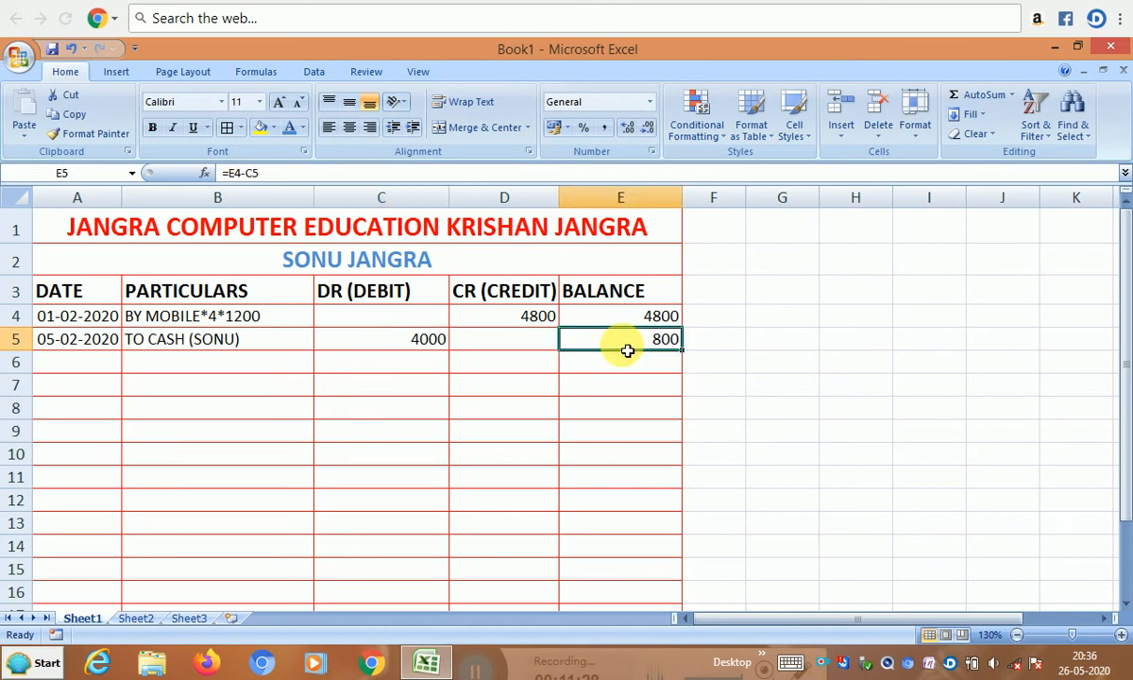
left_click(88, 366)
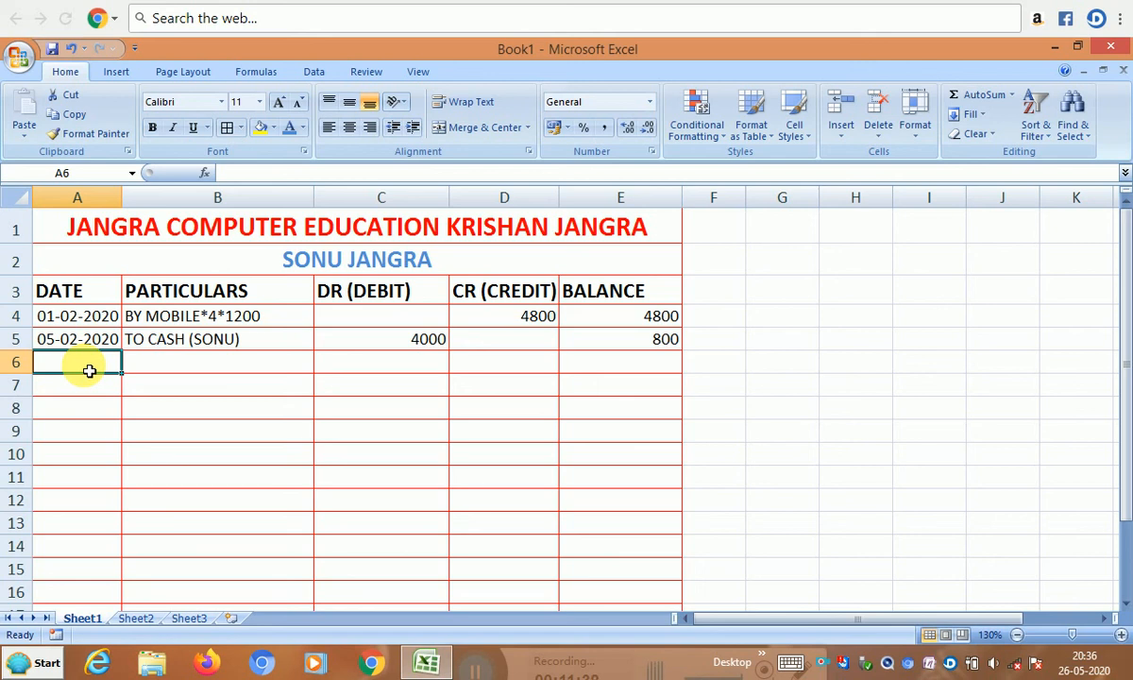
- Enter date 10-2-2020 and particulars BY LED*12*150 in row 6
type("1")
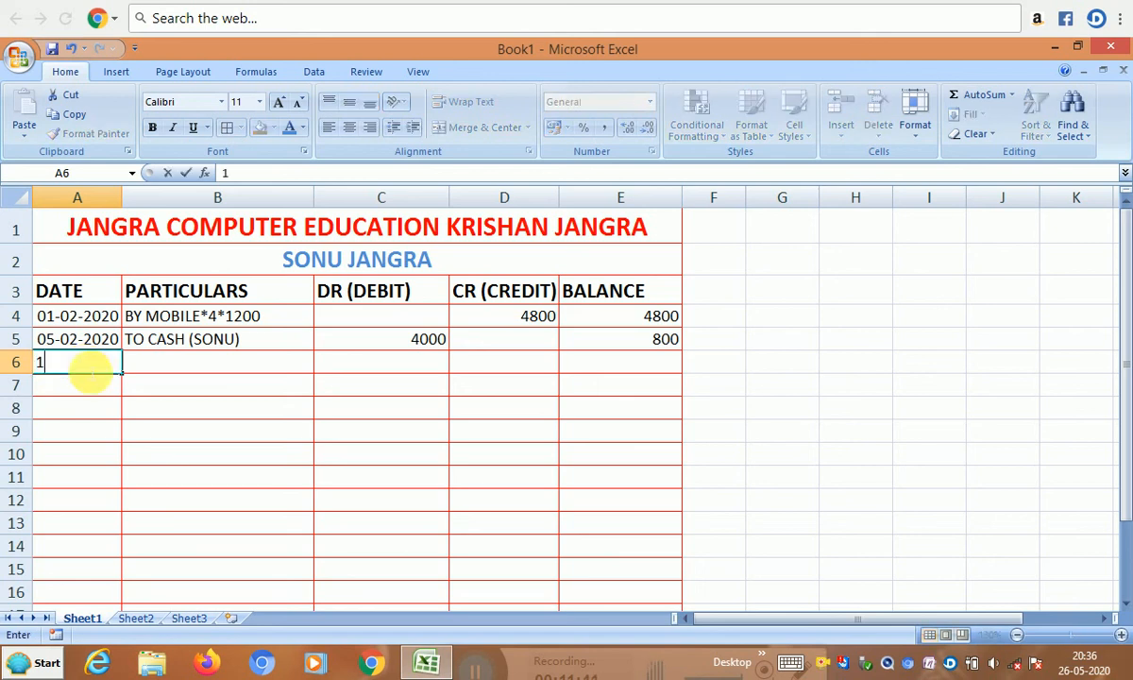
type("0-2")
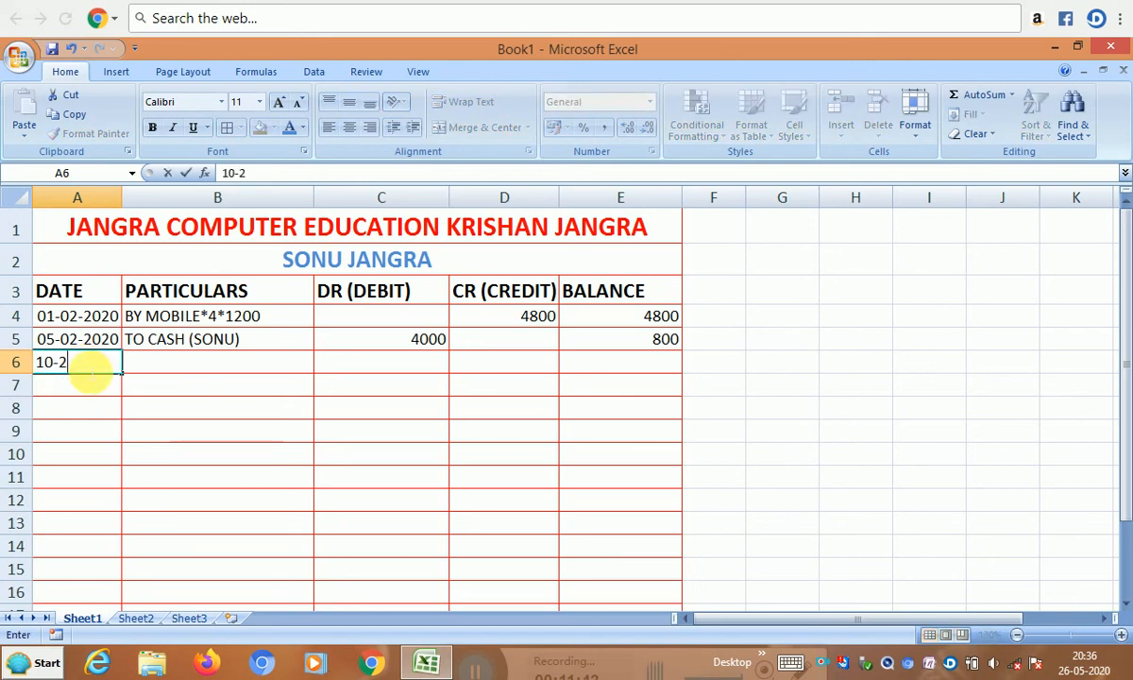
type("-2020")
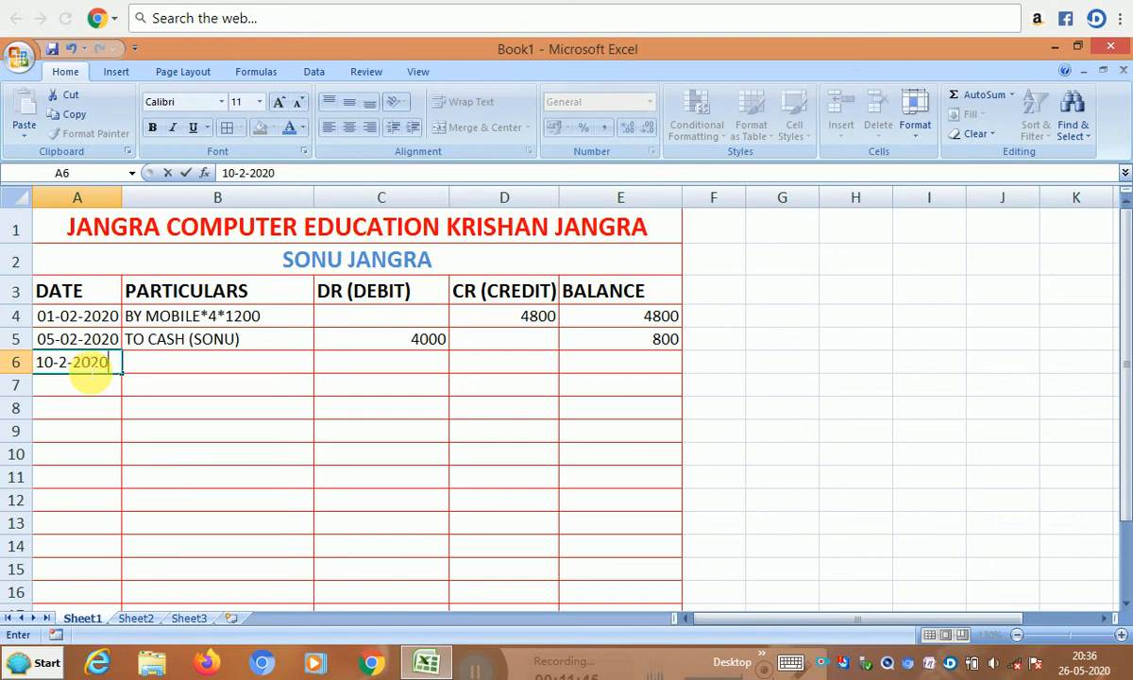
key("Tab")
type("BY ")
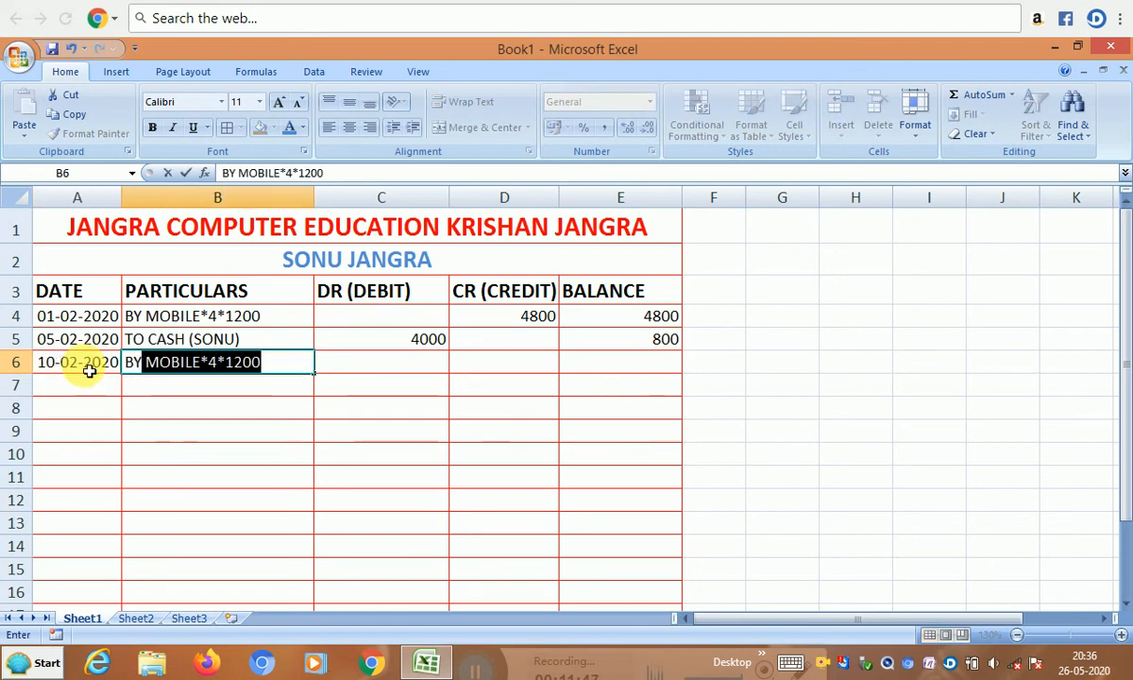
type("LED")
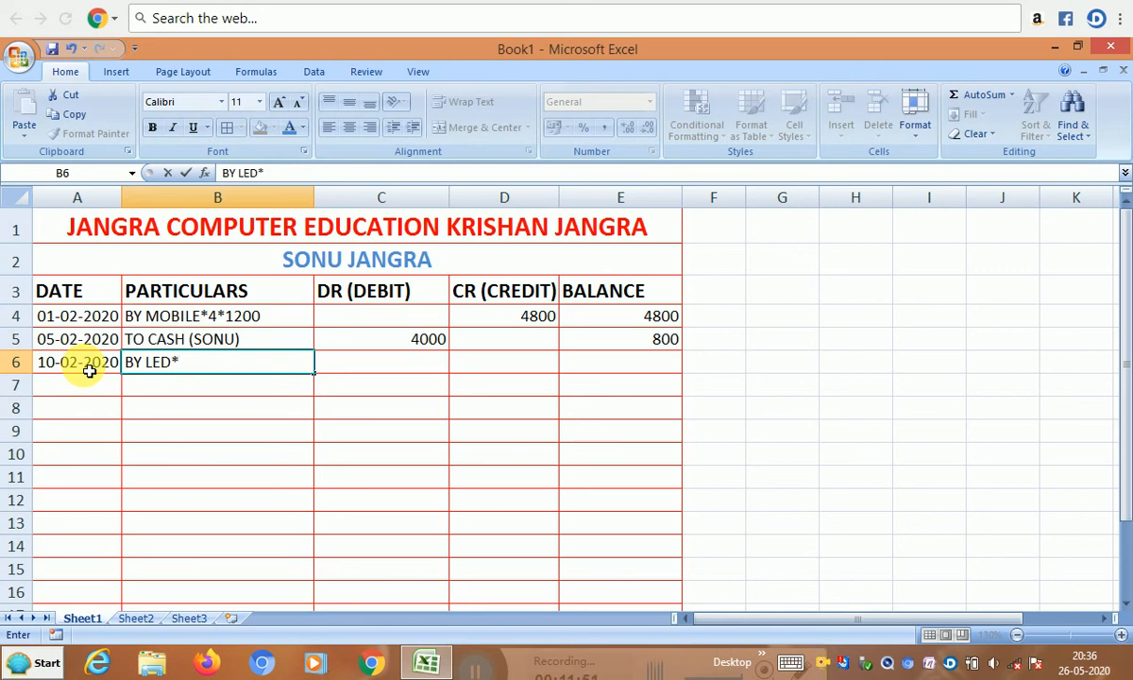
type("*150")
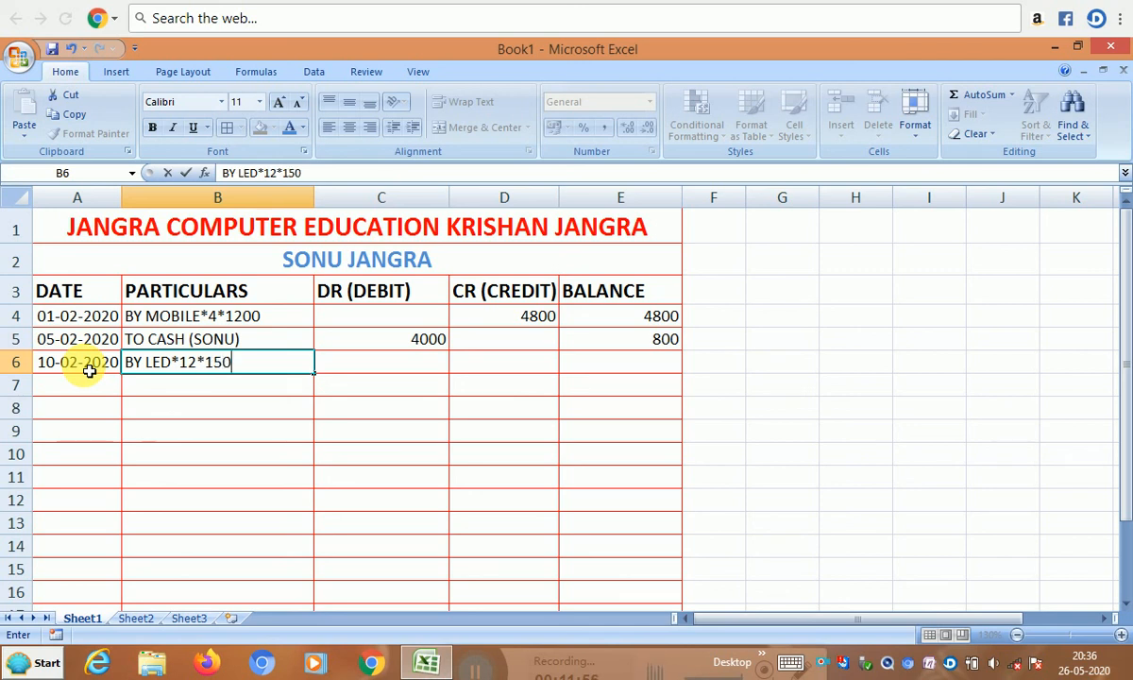
key("Tab")
key("Tab")
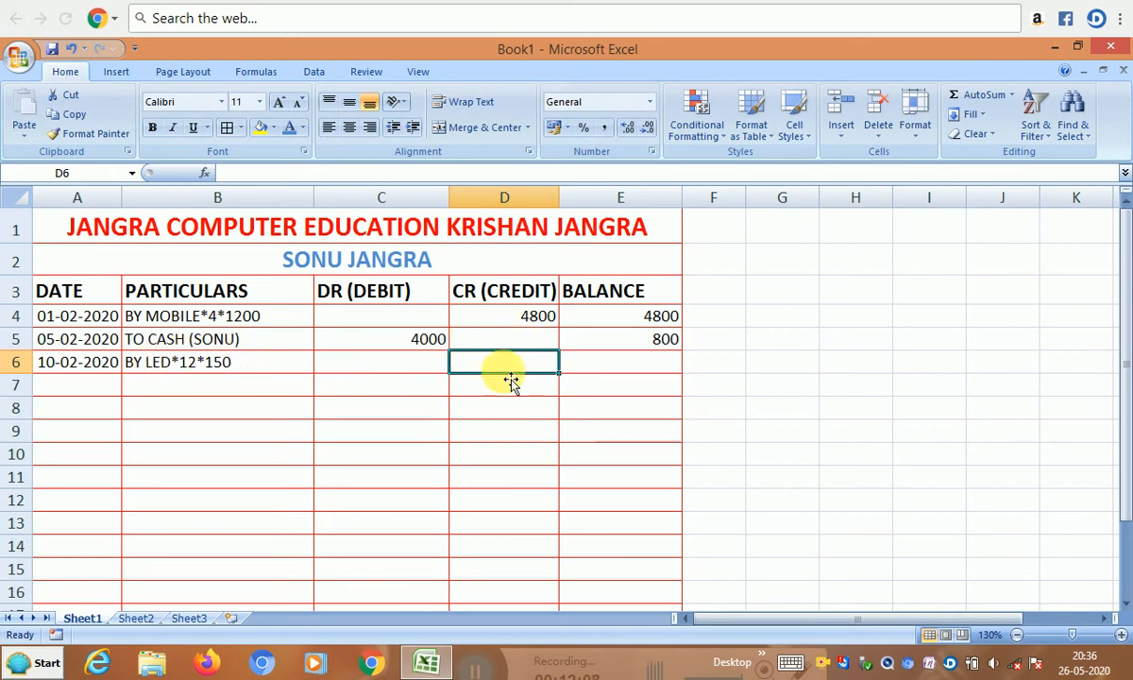
- Enter the formula =12*150 in D6 for a 1800 credit
type("-")
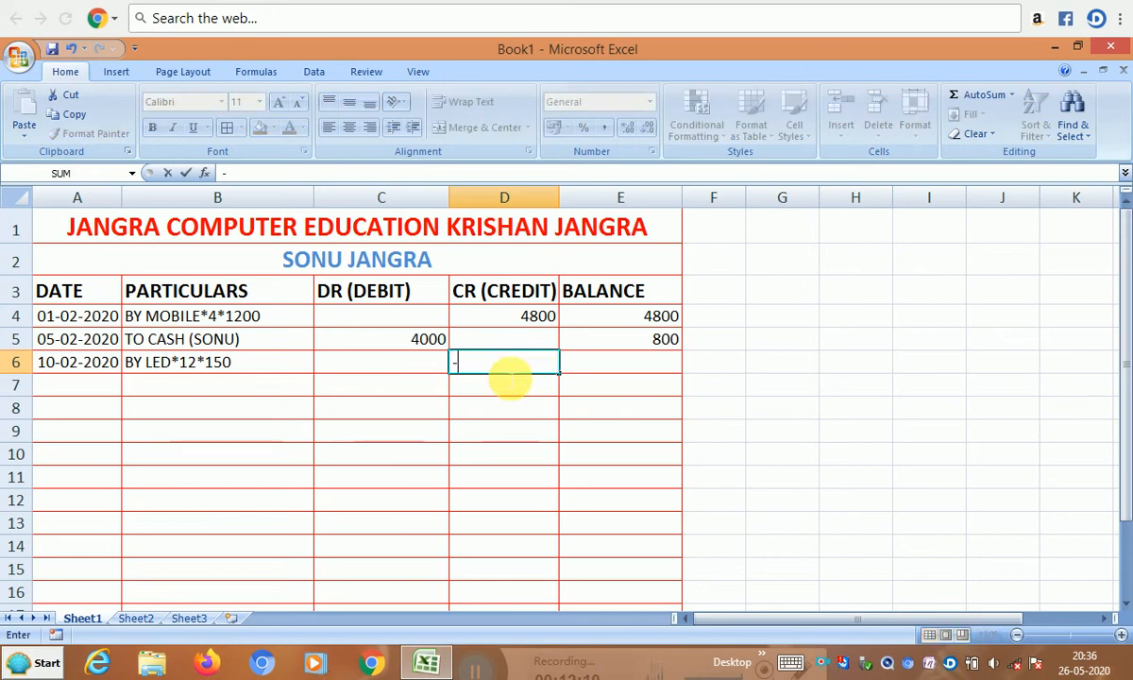
key("BackSpace")
type("=")
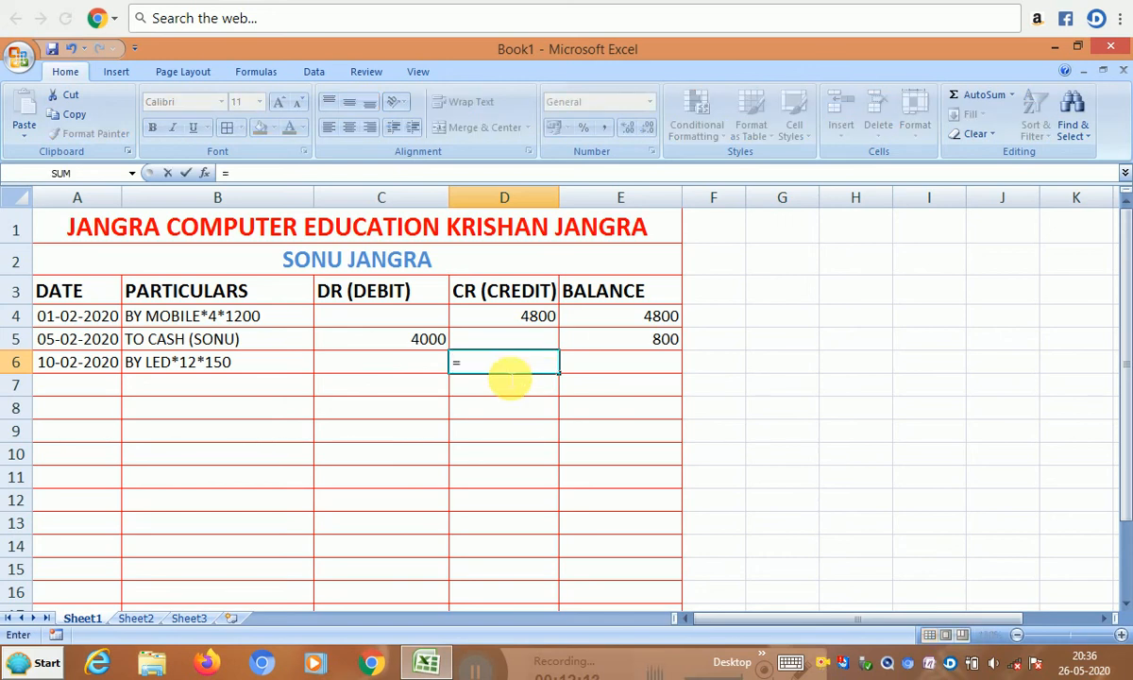
type("12")
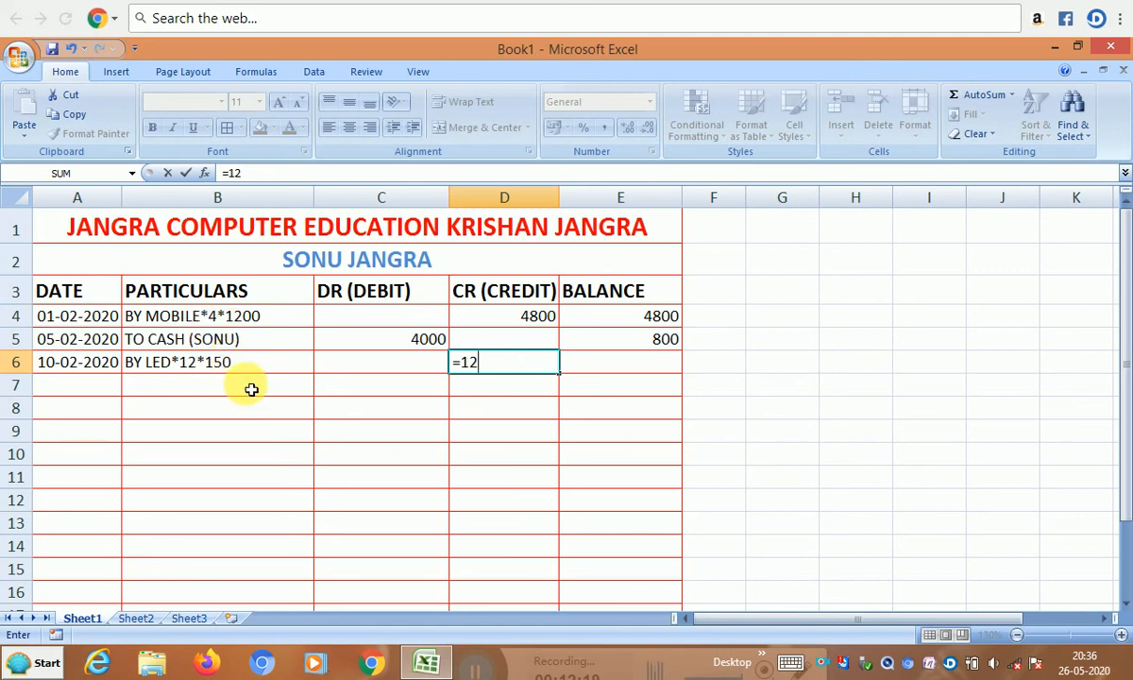
type("*150")
left_click(251, 389)
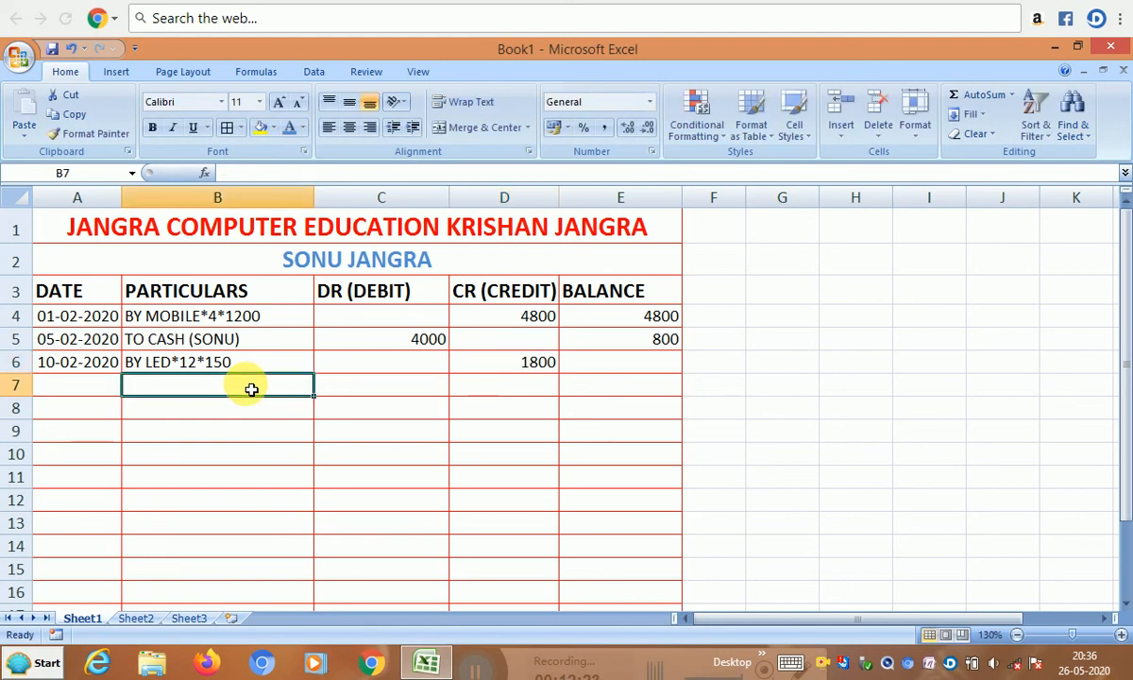
- Enter =E5+D6 in E6 so the third balance shows 2600
left_click(600, 367)
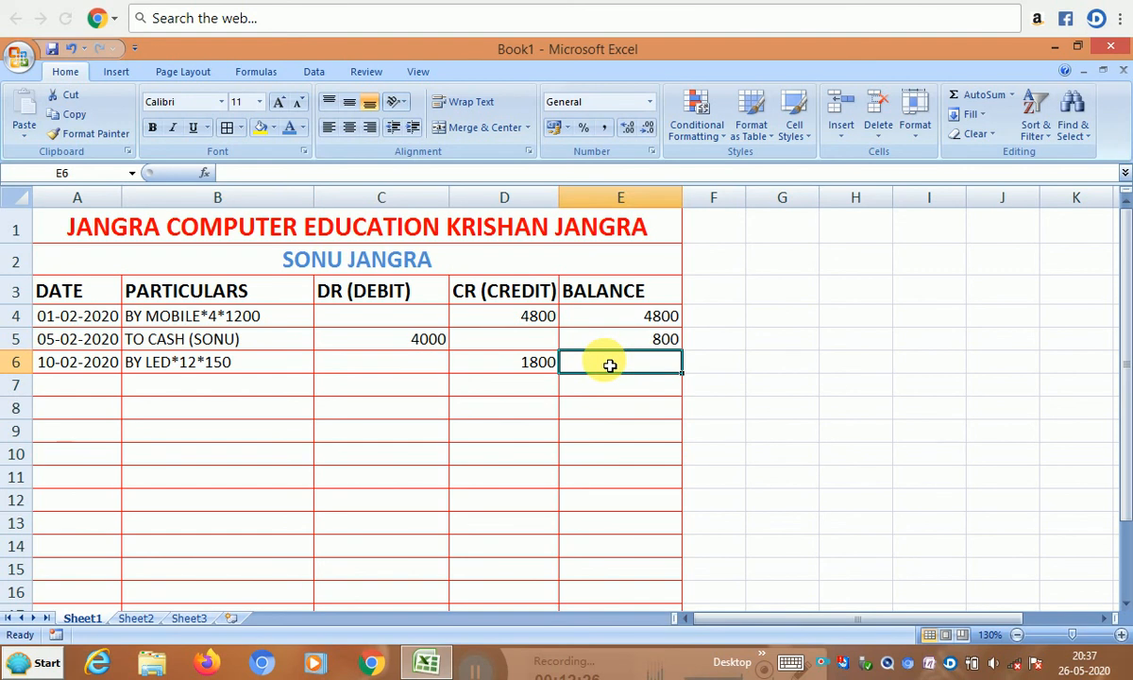
type("=")
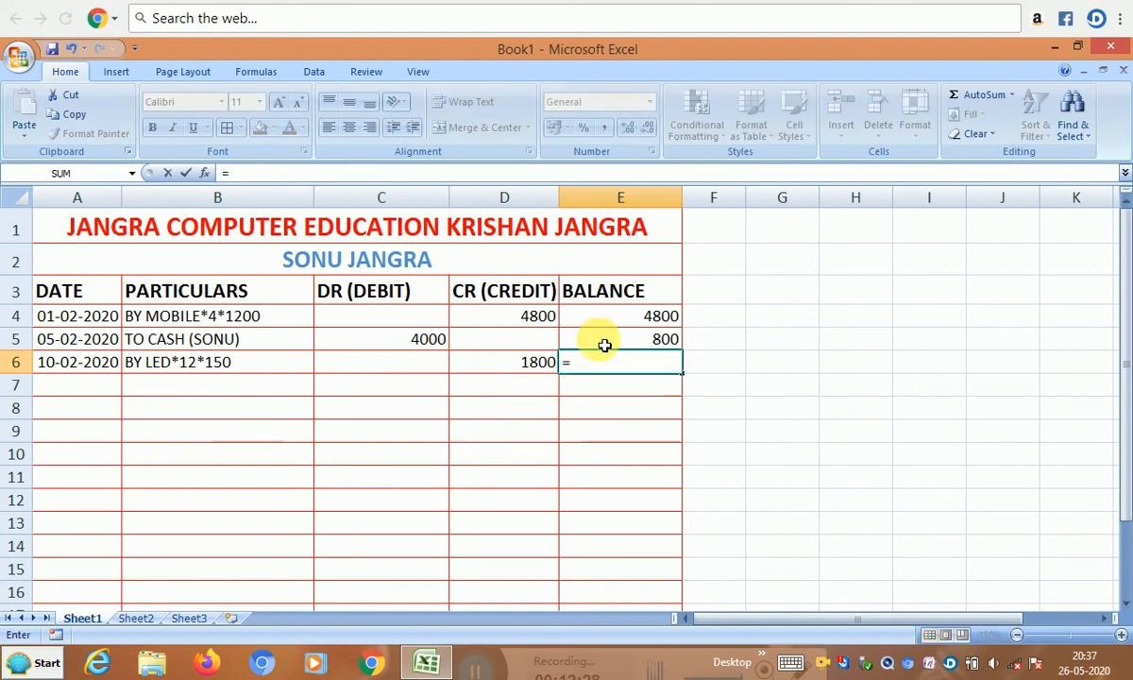
left_click(606, 343)
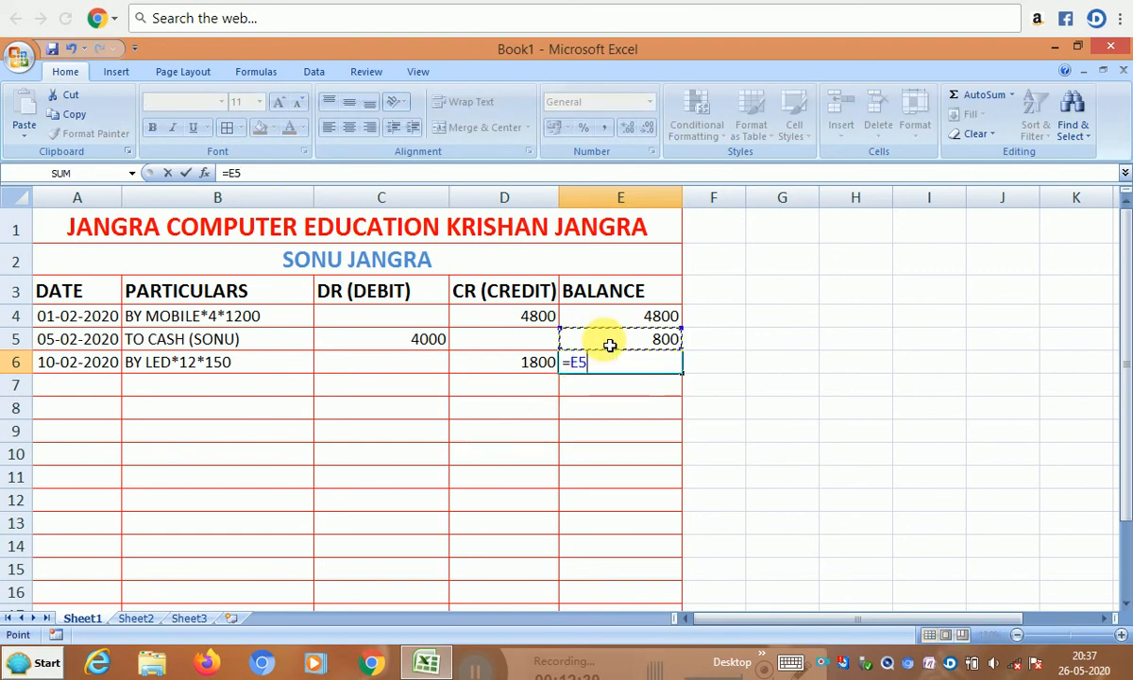
type(",")
key("BackSpace")
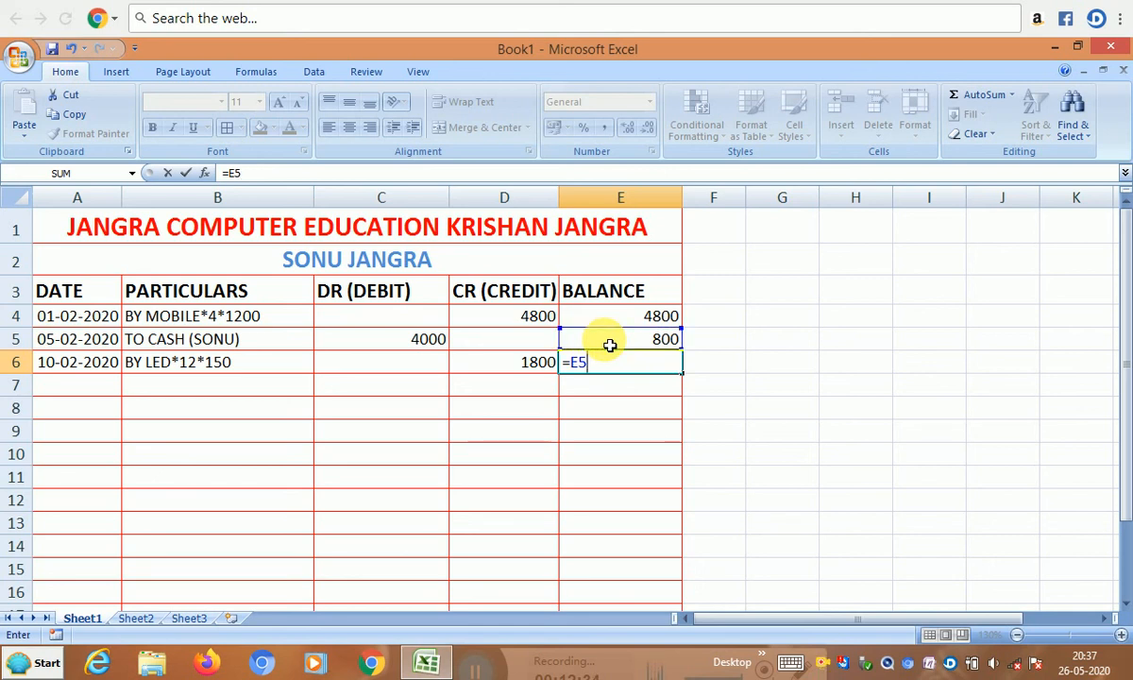
type("+")
left_click(531, 369)
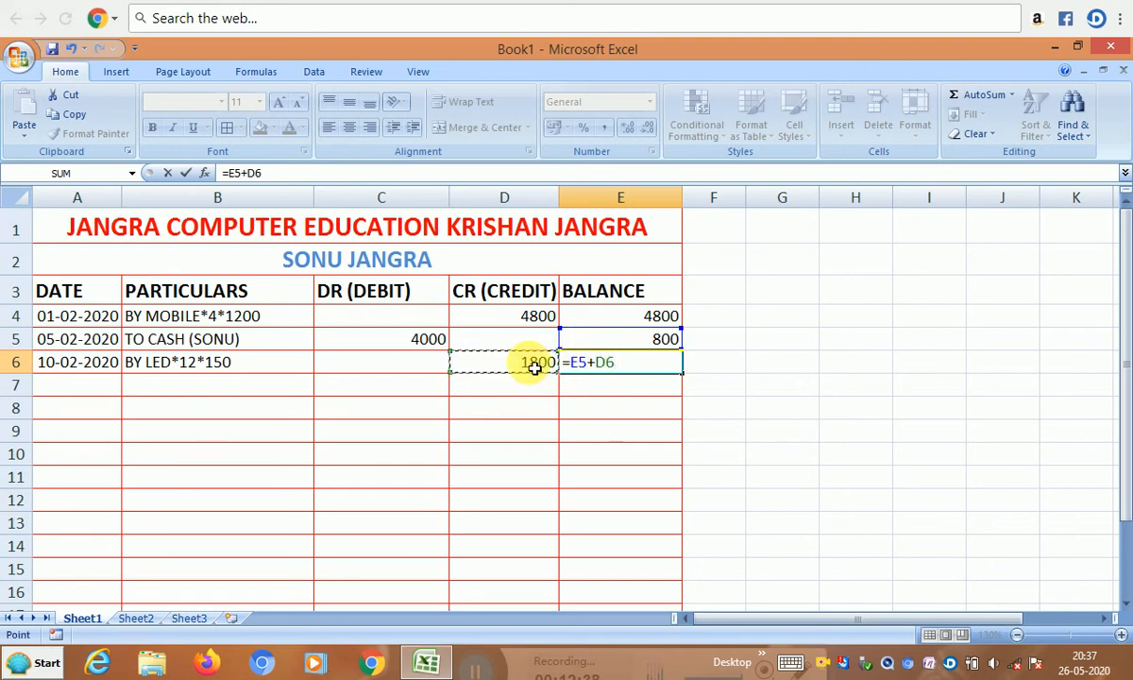
key("Return")
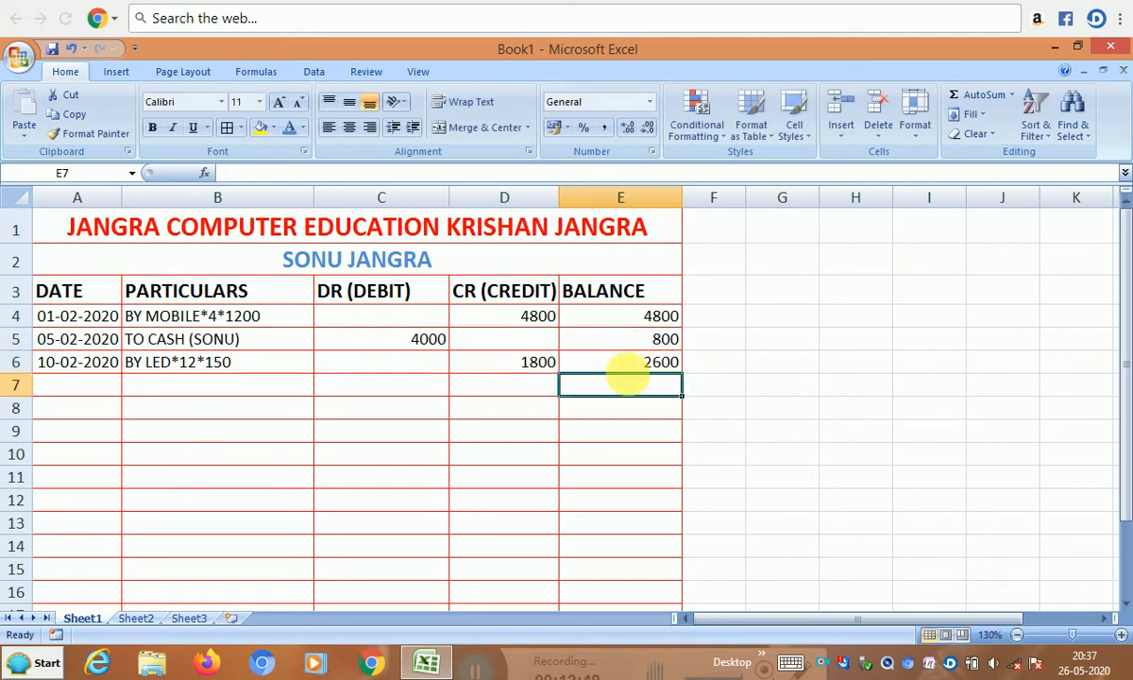
left_click(619, 364)
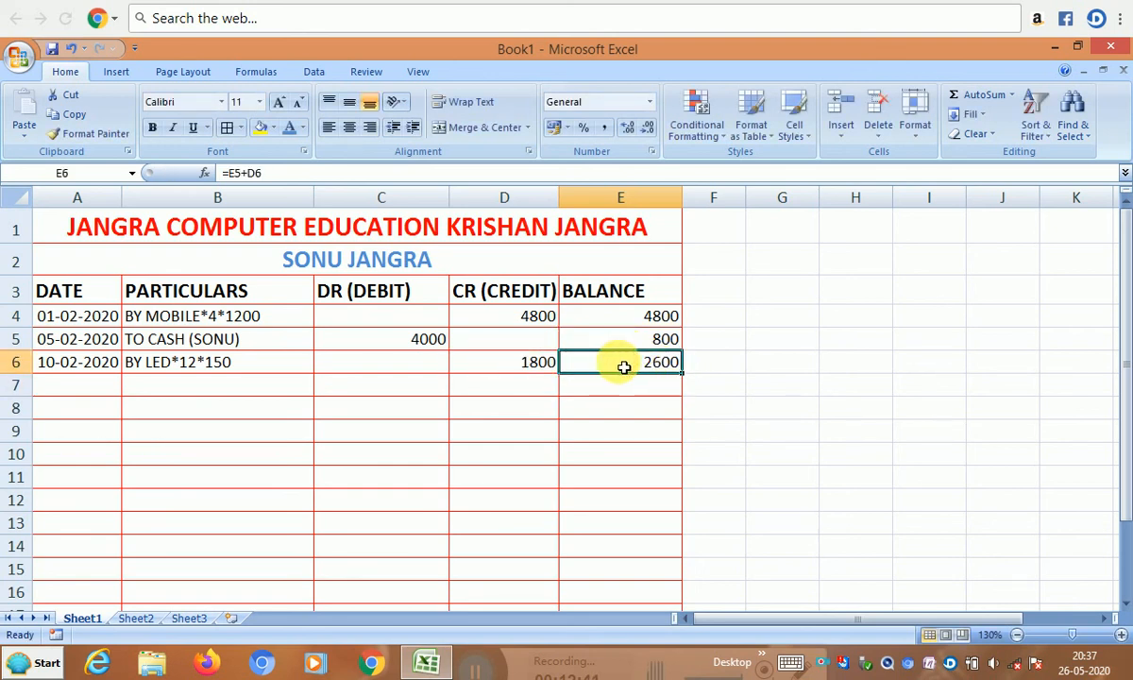
- Fill row 7 with date 10-2-2020, AutoCompleted TO CASH (SONU), and a 2600 debit
left_click(66, 387)
type("1")
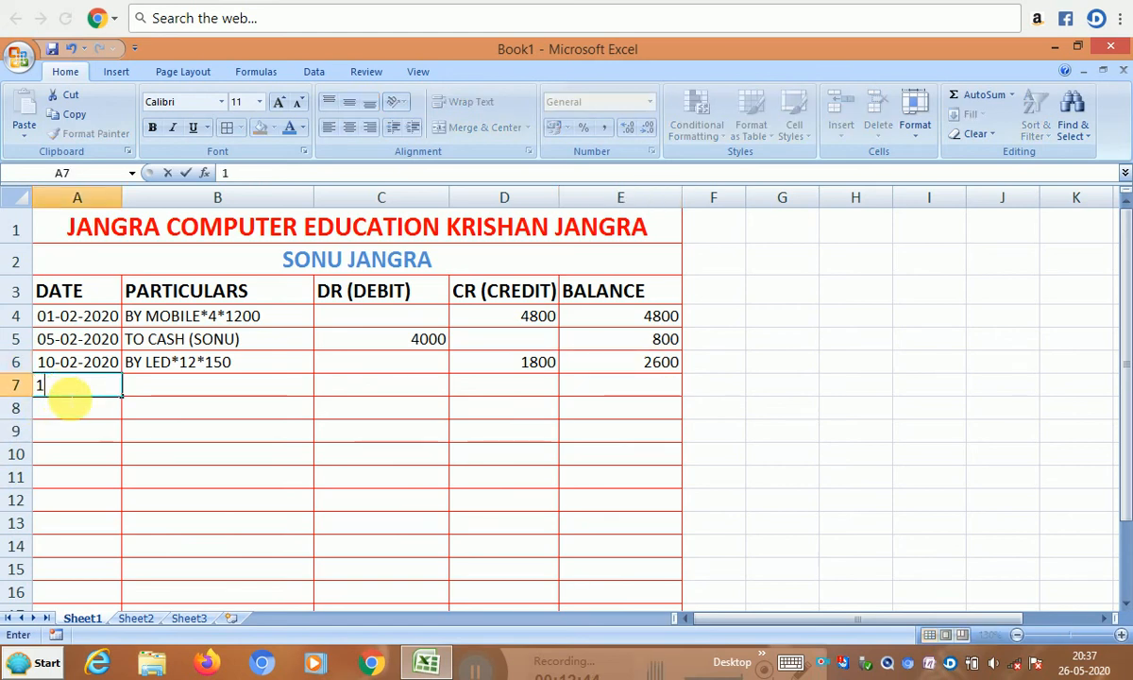
type("0-2-2")
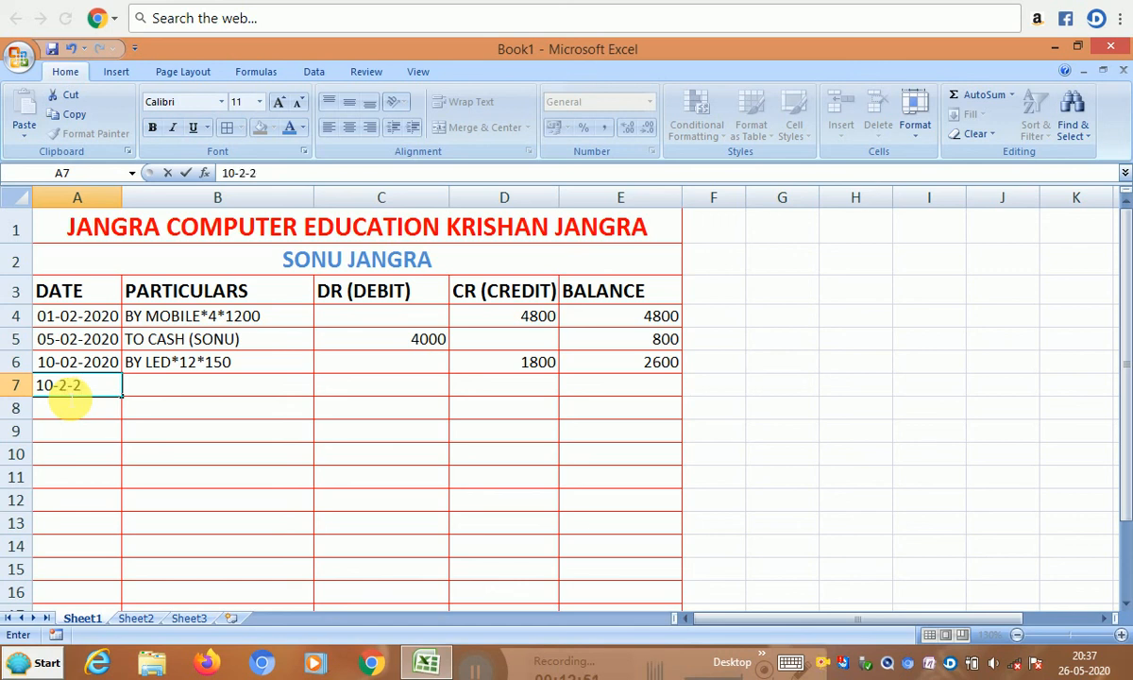
type("020")
key("Tab")
type("TO")
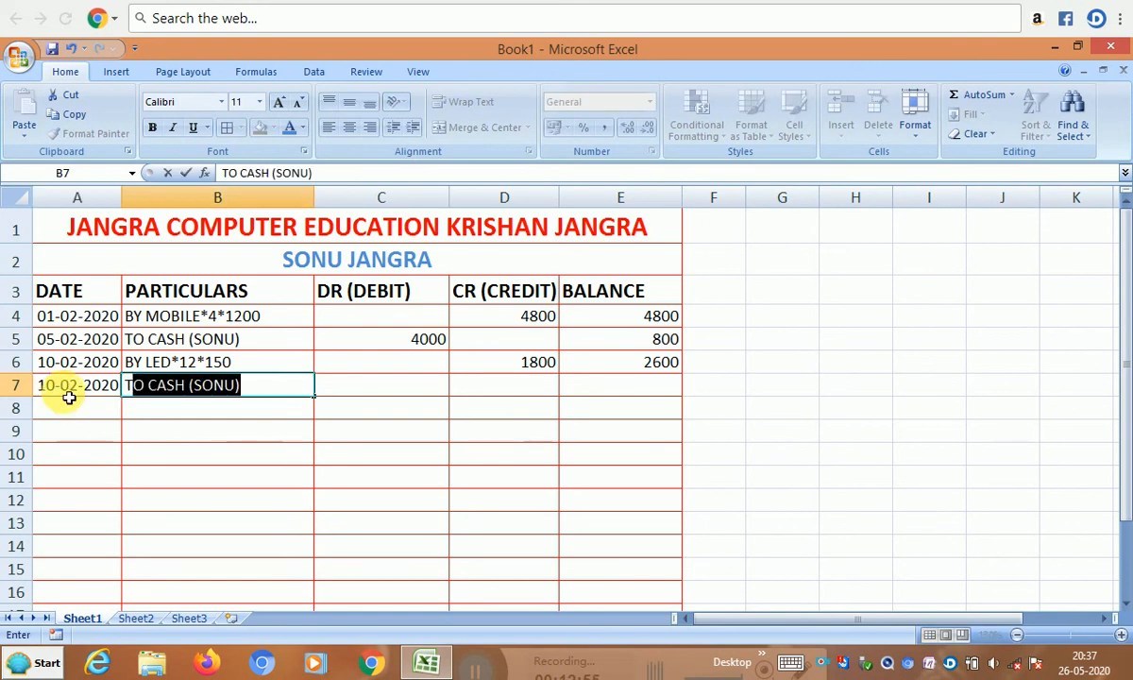
key("Tab")
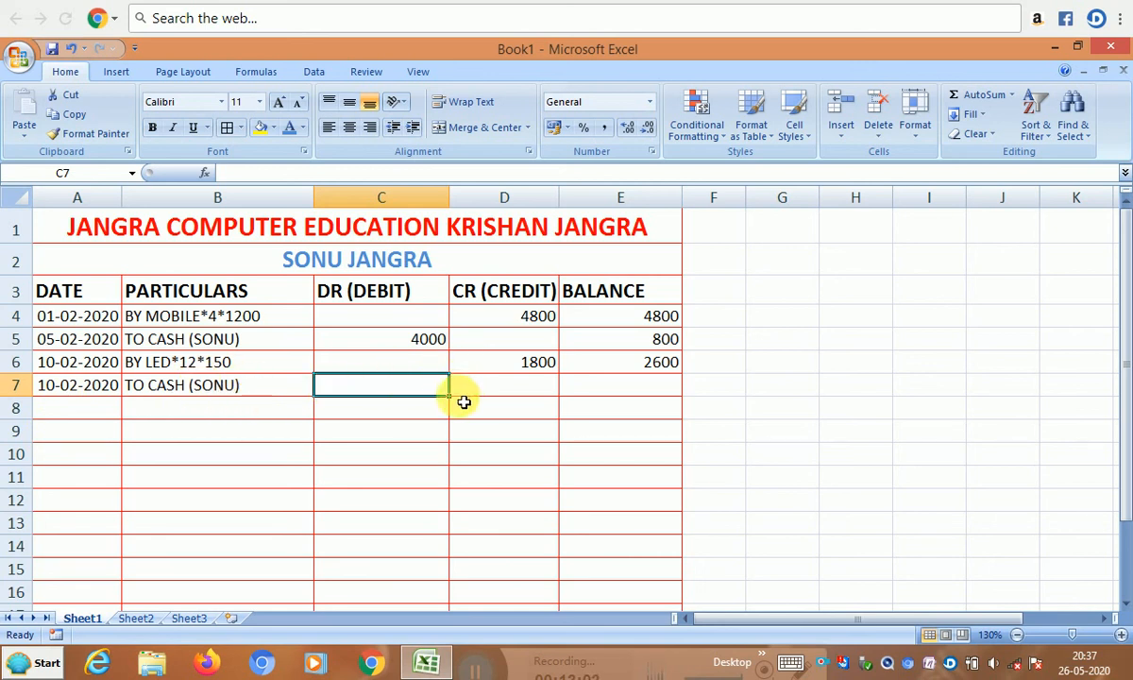
type("2600")
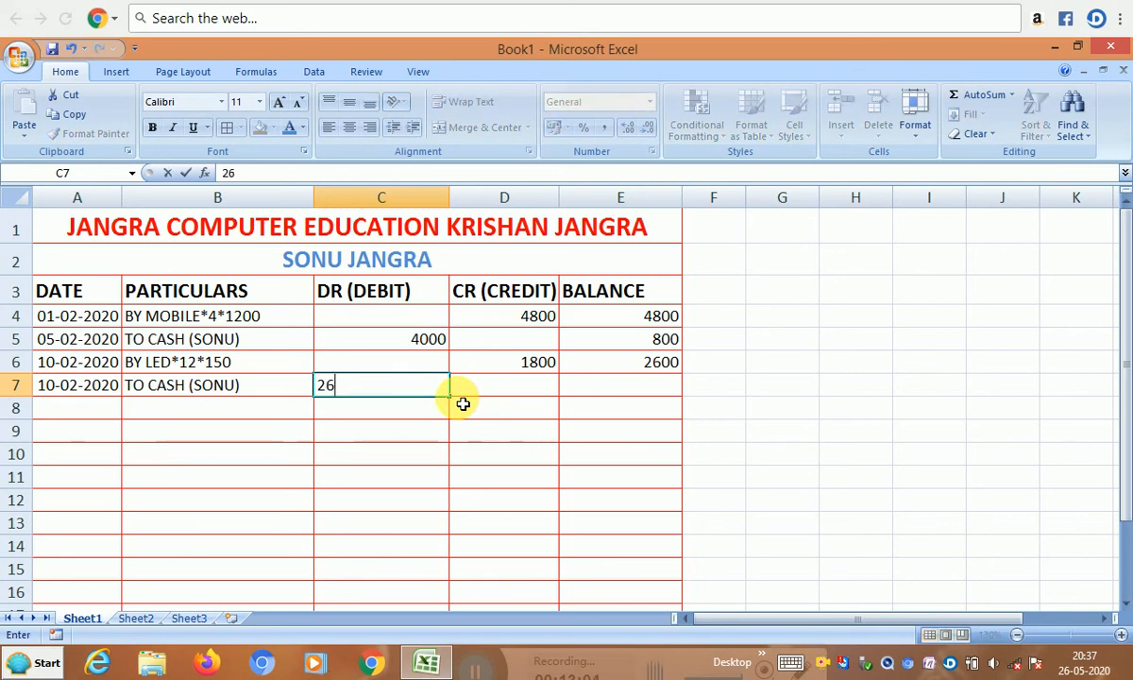
key("Tab")
key("Tab")
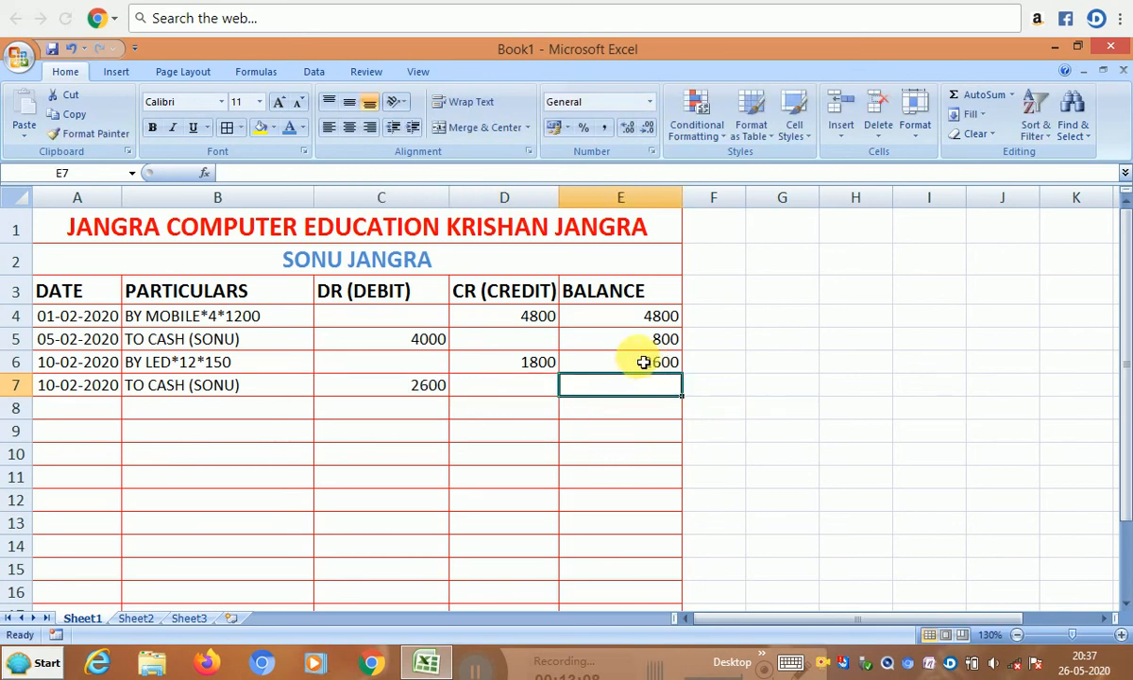
- Enter =E6-C7 in E7 so the final balance shows 0
type("=")
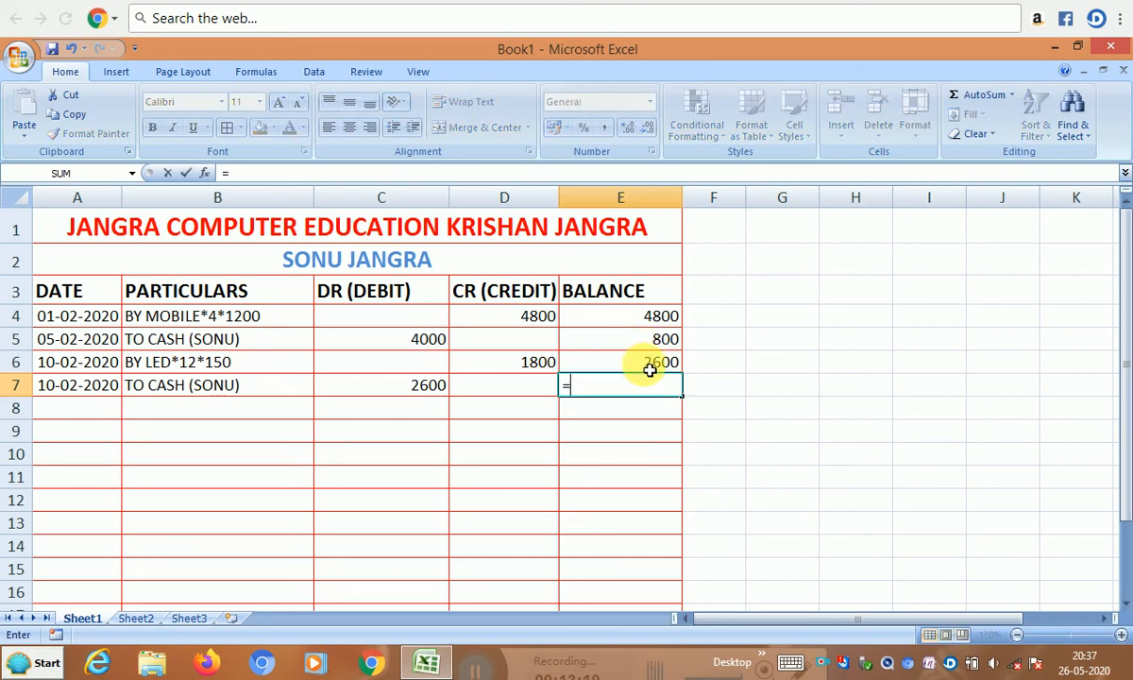
left_click(621, 372)
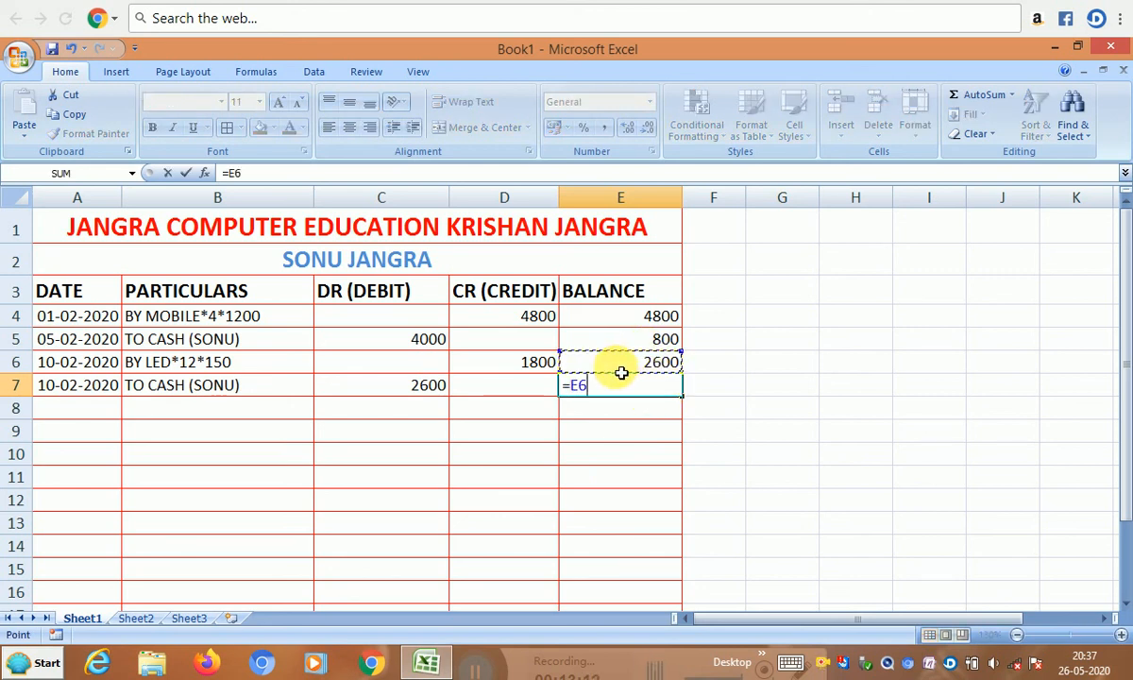
type("_")
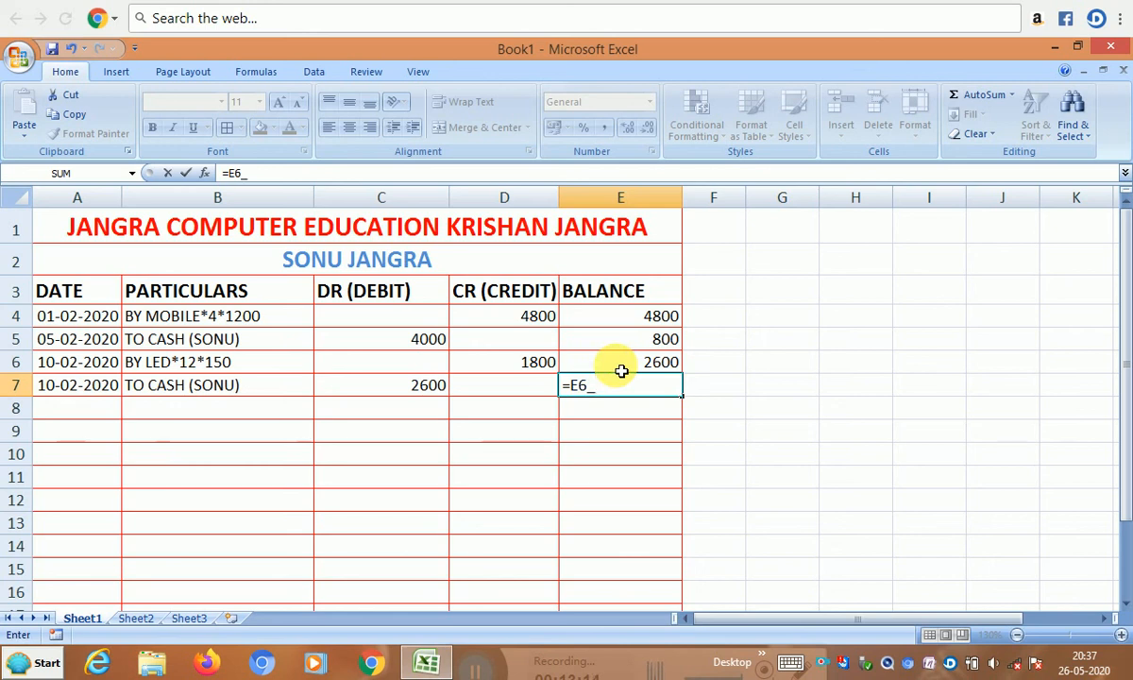
key("BackSpace")
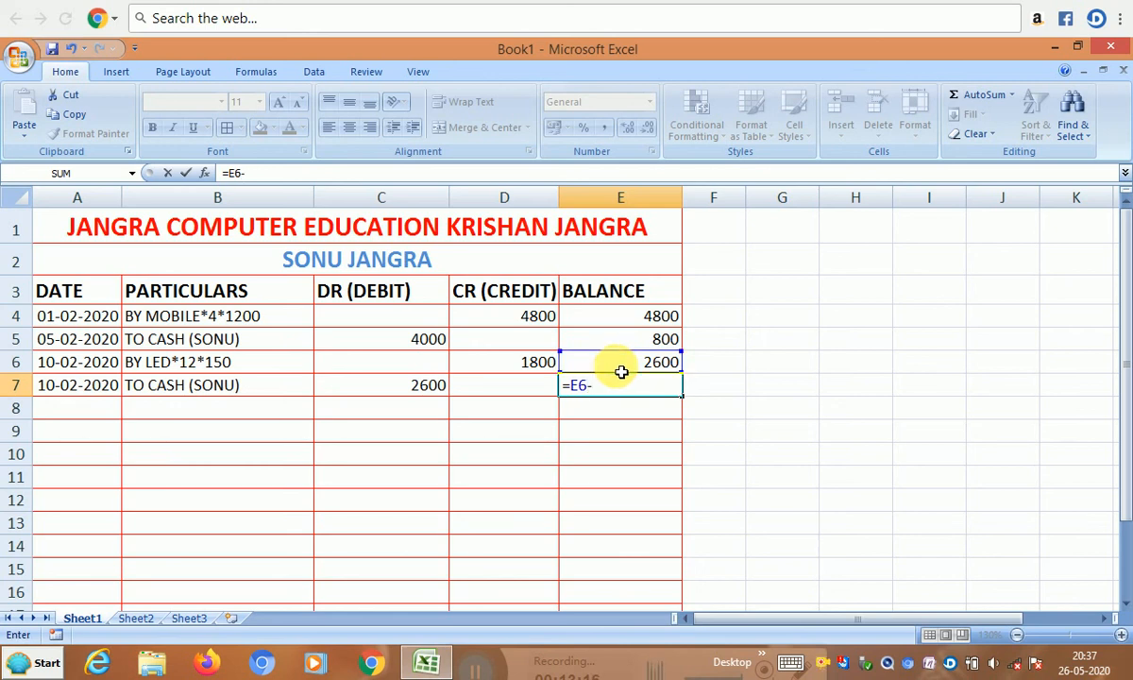
type("-")
left_click(431, 388)
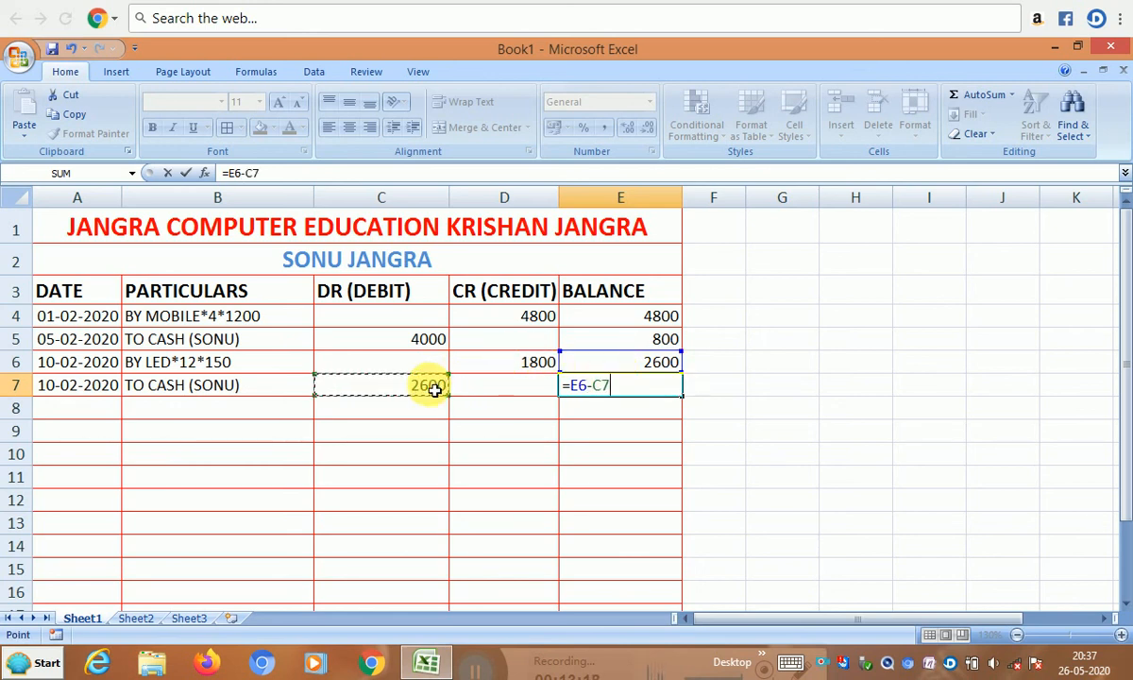
key("Return")
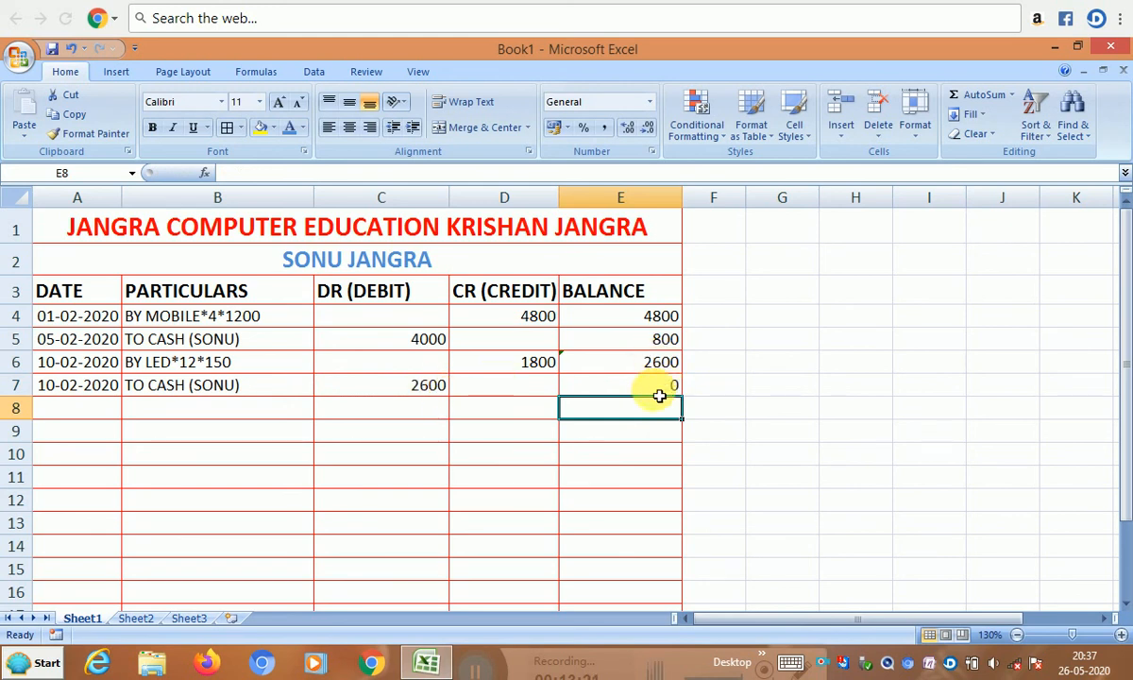
left_click(653, 391)
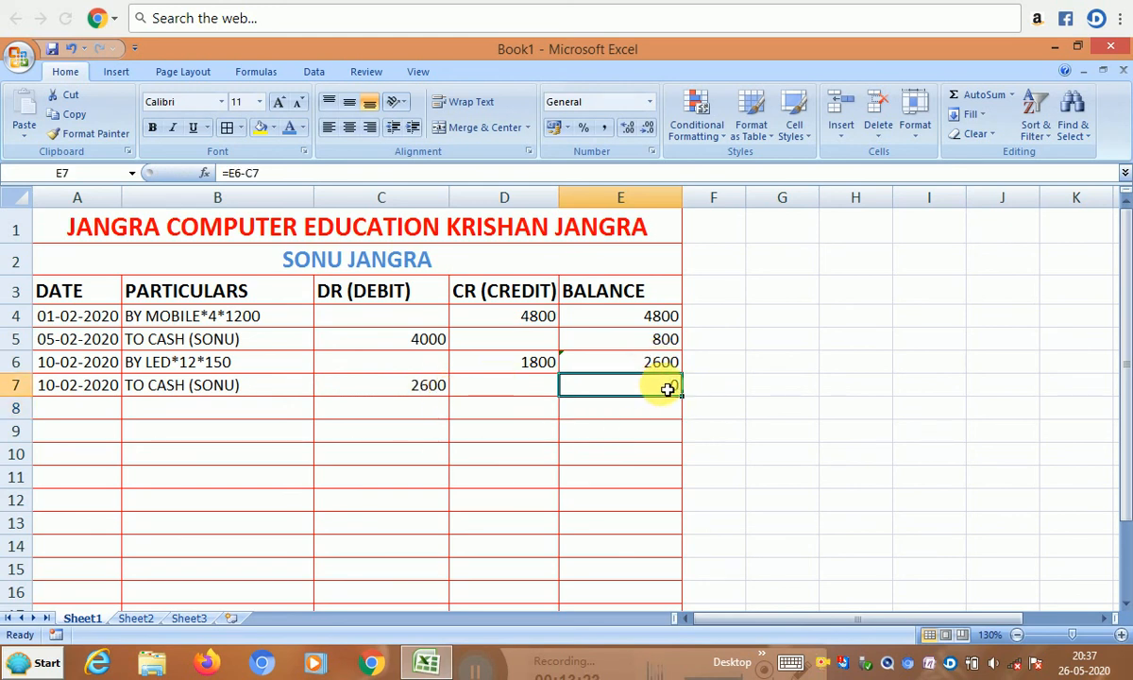